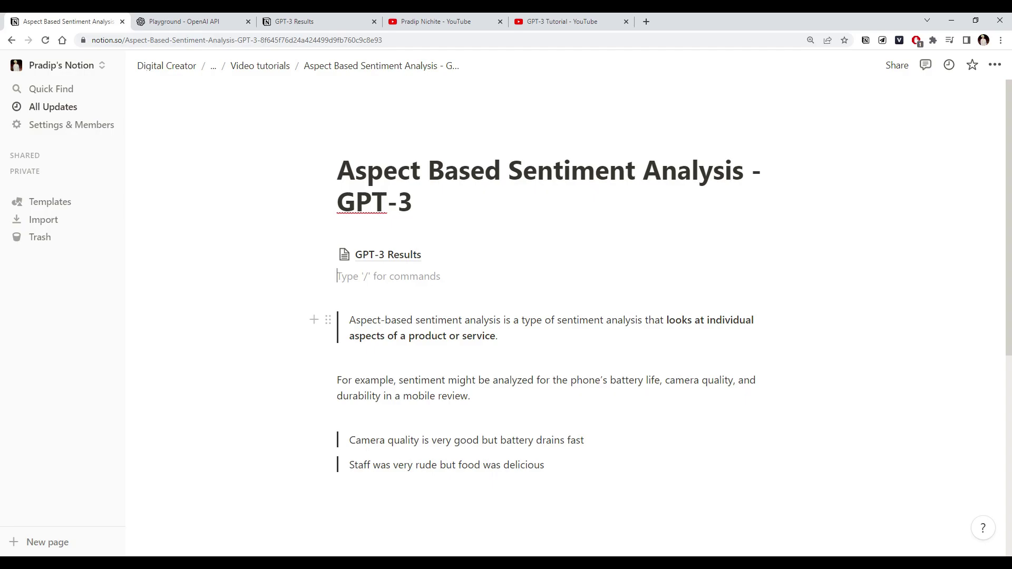
Review the YouTube channel's uploads and the GPT-3 Tutorial playlist, and return to the Aspect Based Sentiment Analysis - GPT-3 notes in Notion
{"action": "left_click", "coordinate": [435, 21]}
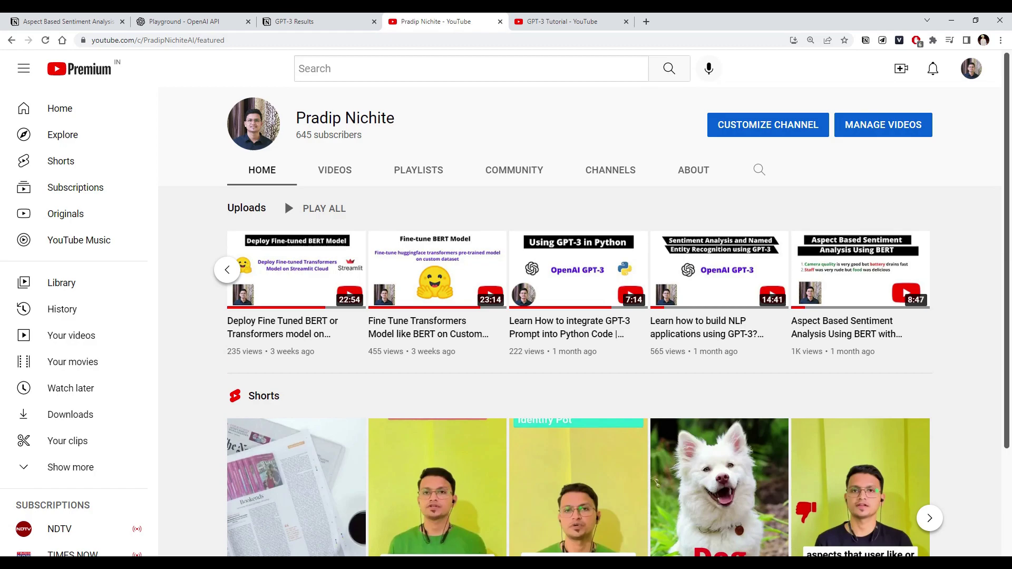
{"action": "mouse_move", "coordinate": [875, 247]}
{"action": "left_click", "coordinate": [101, 17]}
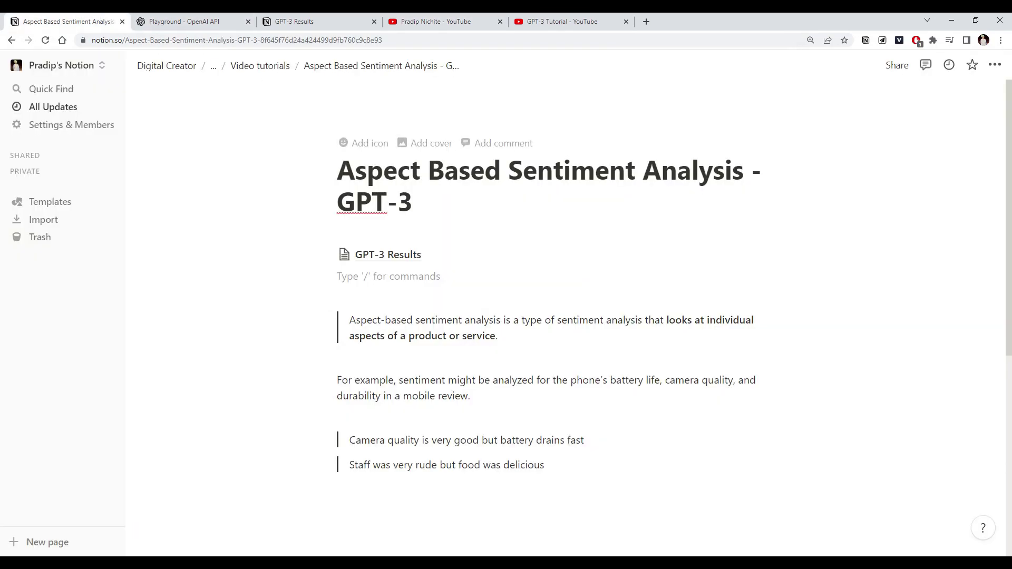
{"action": "left_click_drag", "start_coordinate": [337, 202], "coordinate": [412, 202]}
{"action": "left_click", "coordinate": [413, 202]}
{"action": "scroll", "coordinate": [369, 358], "scroll_direction": "down", "scroll_amount": 1}
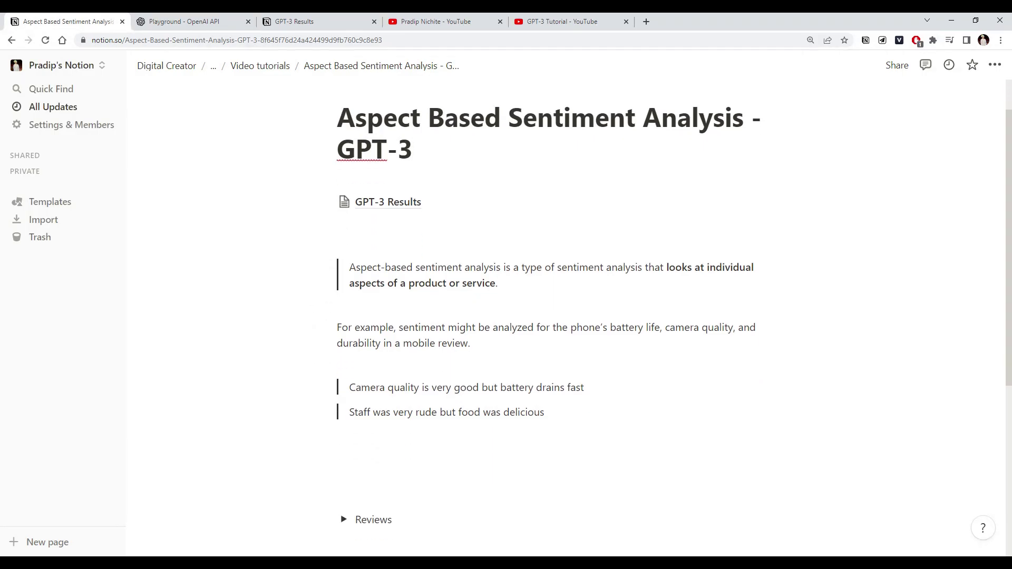
{"action": "left_click", "coordinate": [562, 21]}
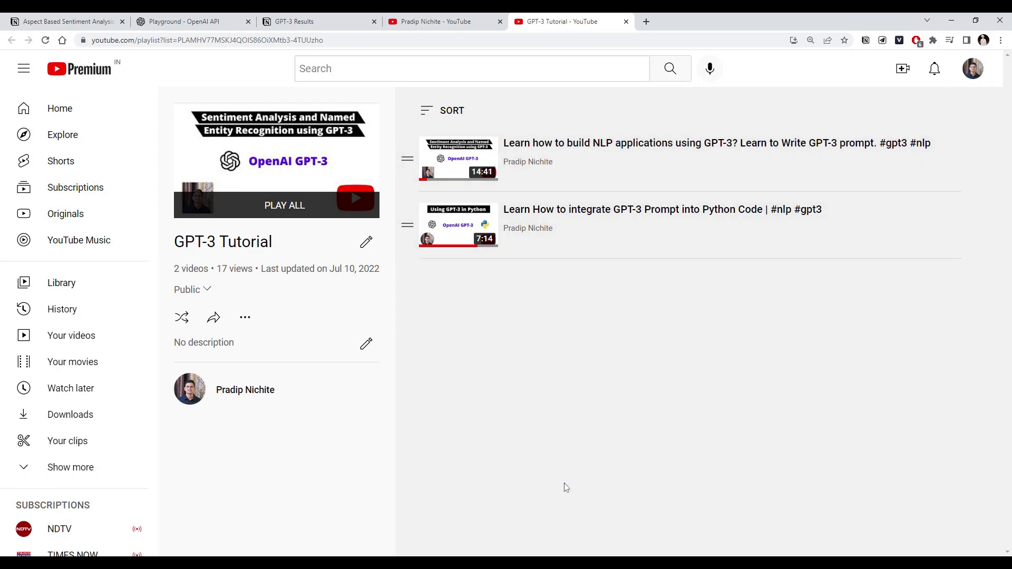
{"action": "left_click", "coordinate": [68, 21]}
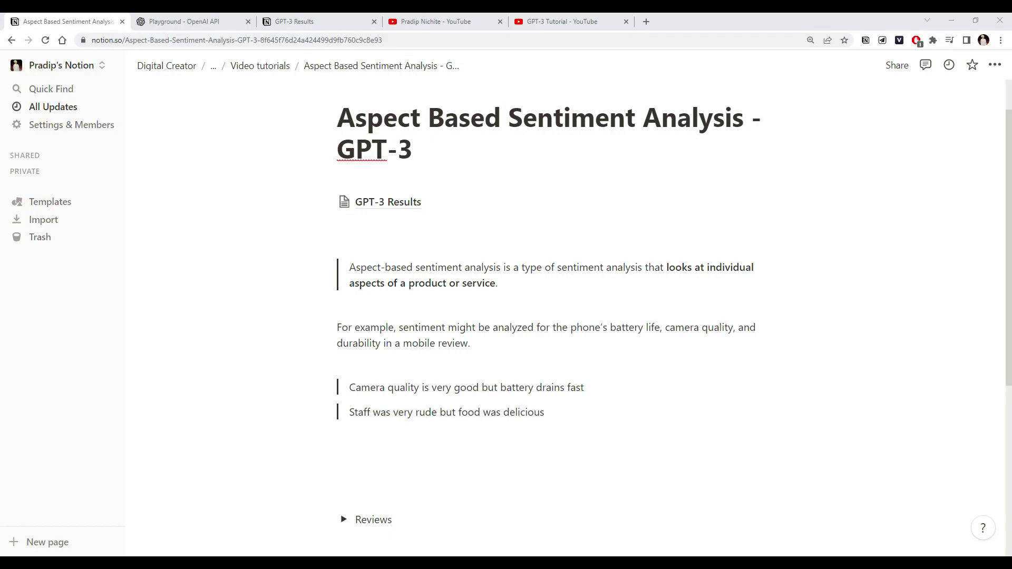
{"action": "scroll", "coordinate": [661, 302], "scroll_direction": "up", "scroll_amount": 1}
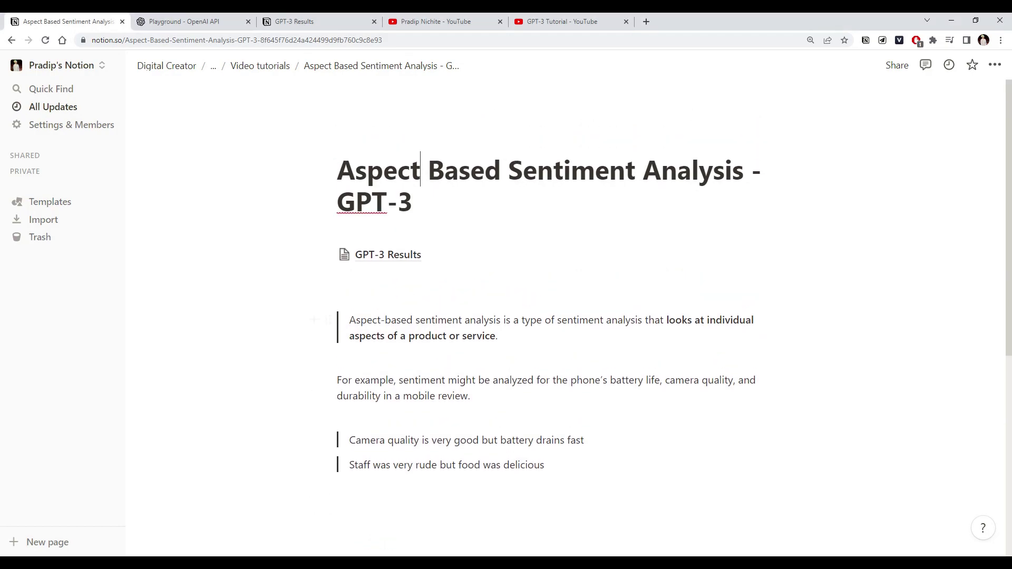
Examine the aspect-based sentiment analysis definition and the camera and battery aspects in the example sentence "Camera quality is very good but battery drains fast"
{"action": "scroll", "coordinate": [661, 302], "scroll_direction": "down", "scroll_amount": 1}
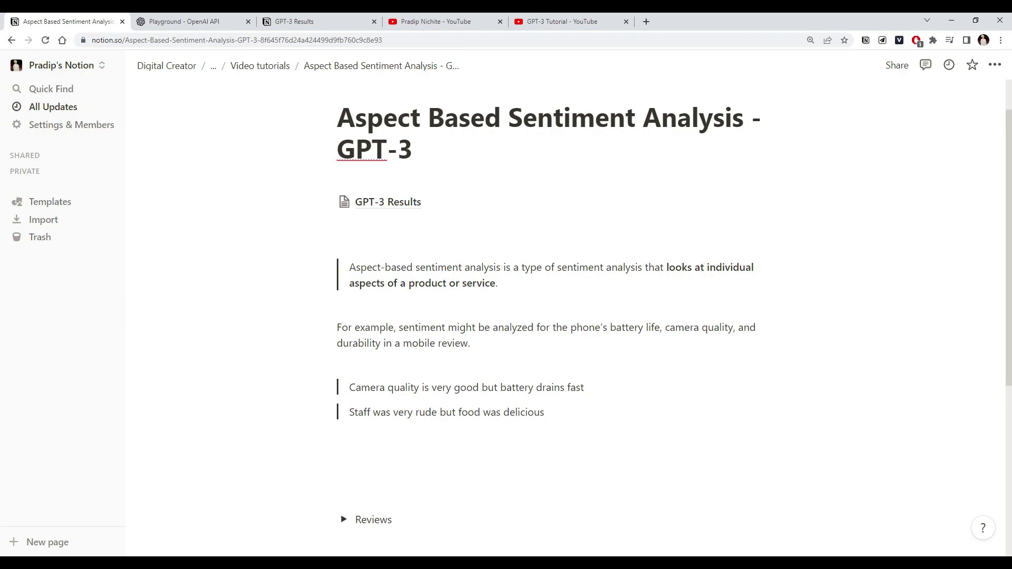
{"action": "scroll", "coordinate": [527, 317], "scroll_direction": "down", "scroll_amount": 1}
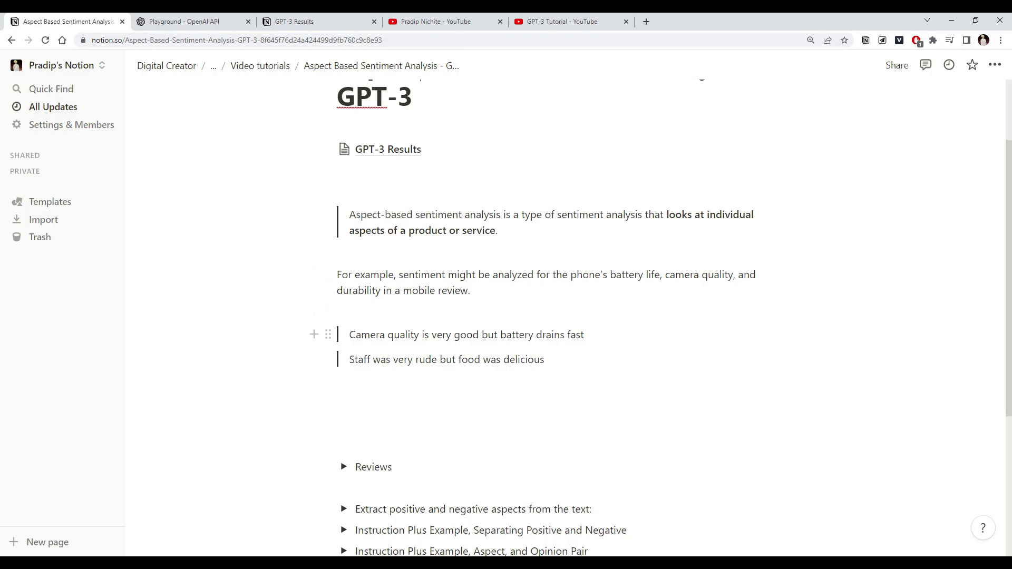
{"action": "left_click_drag", "start_coordinate": [350, 334], "coordinate": [472, 334]}
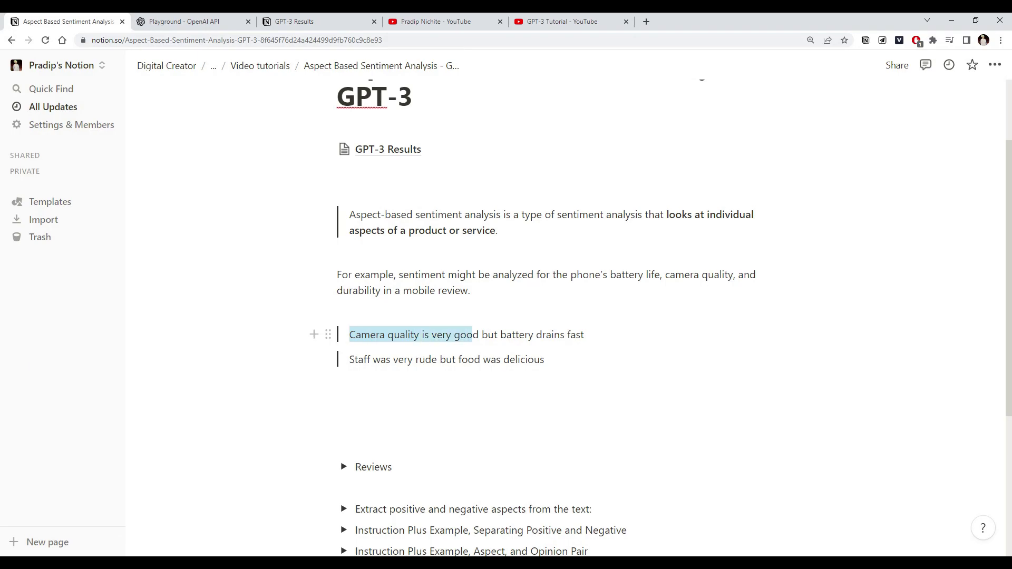
{"action": "left_click_drag", "start_coordinate": [585, 334], "coordinate": [349, 335]}
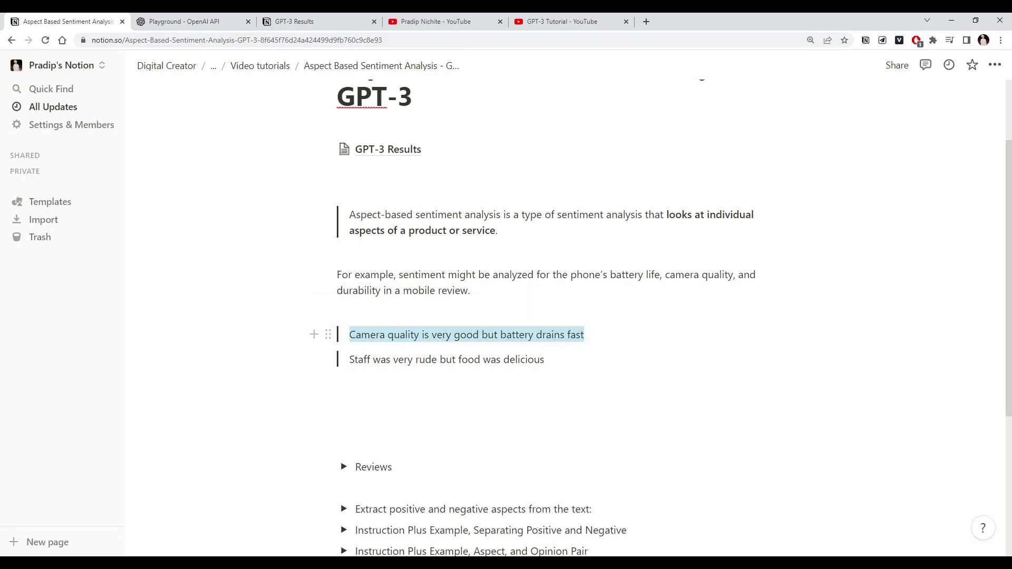
{"action": "left_click", "coordinate": [544, 359]}
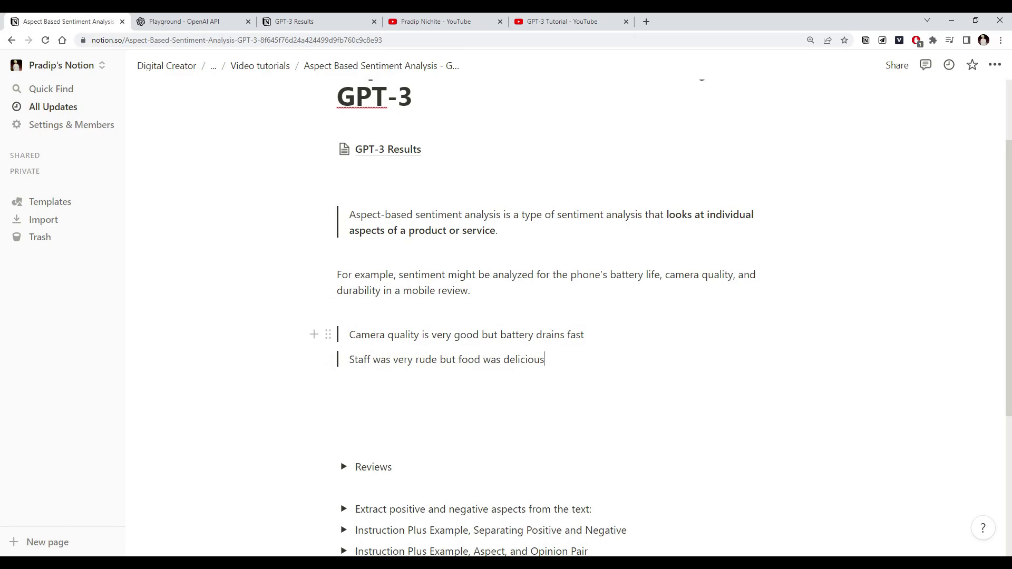
{"action": "left_click_drag", "start_coordinate": [355, 335], "coordinate": [425, 334]}
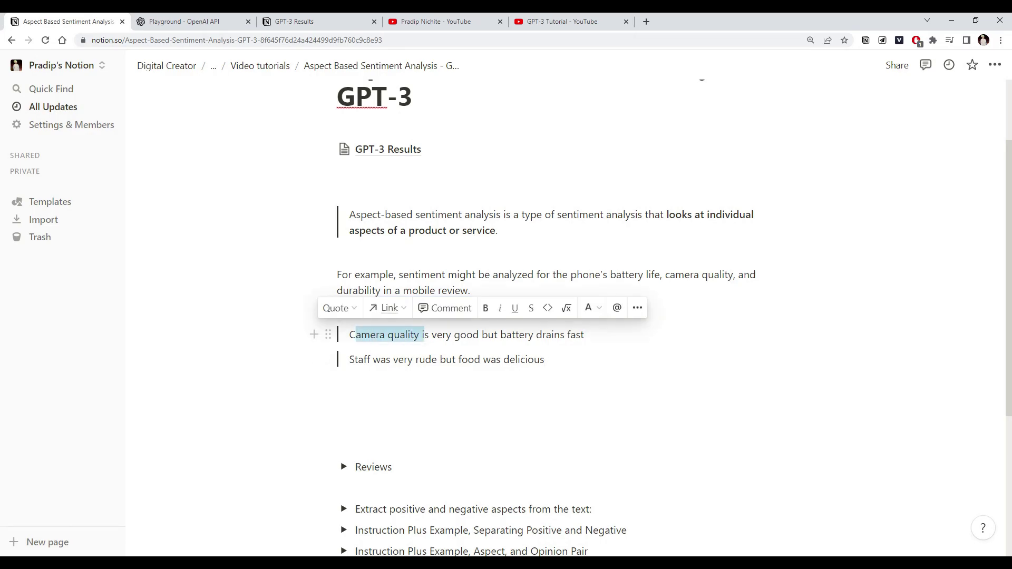
{"action": "left_click_drag", "start_coordinate": [501, 335], "coordinate": [533, 335]}
{"action": "left_click", "coordinate": [534, 335]}
{"action": "left_click_drag", "start_coordinate": [387, 334], "coordinate": [350, 335]}
{"action": "left_click_drag", "start_coordinate": [500, 334], "coordinate": [568, 334]}
{"action": "left_click", "coordinate": [584, 335]}
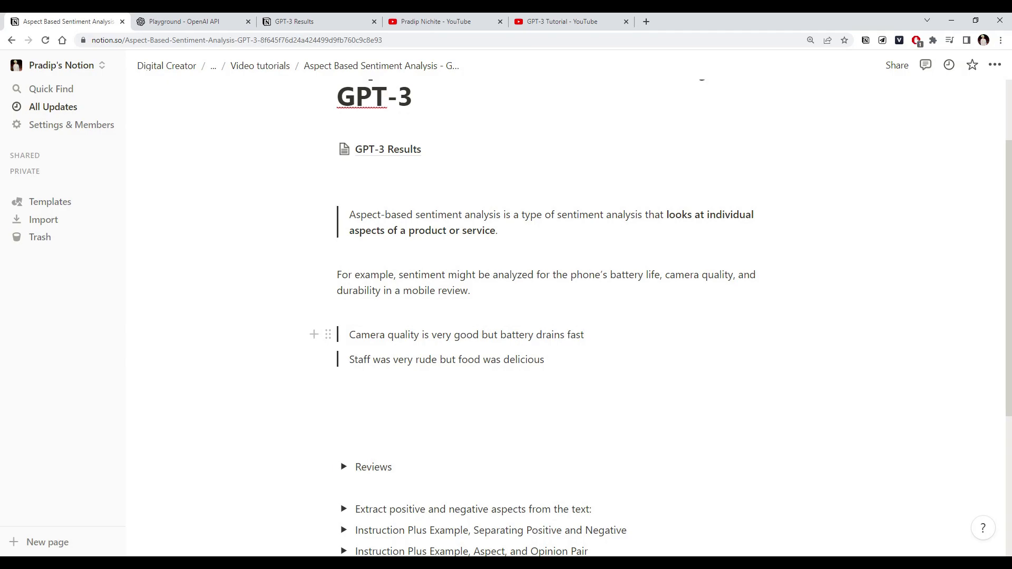
Expand the Reviews section to read the sample product and hotel reviews, and collapse it again
{"action": "scroll", "coordinate": [369, 337], "scroll_direction": "down", "scroll_amount": 4}
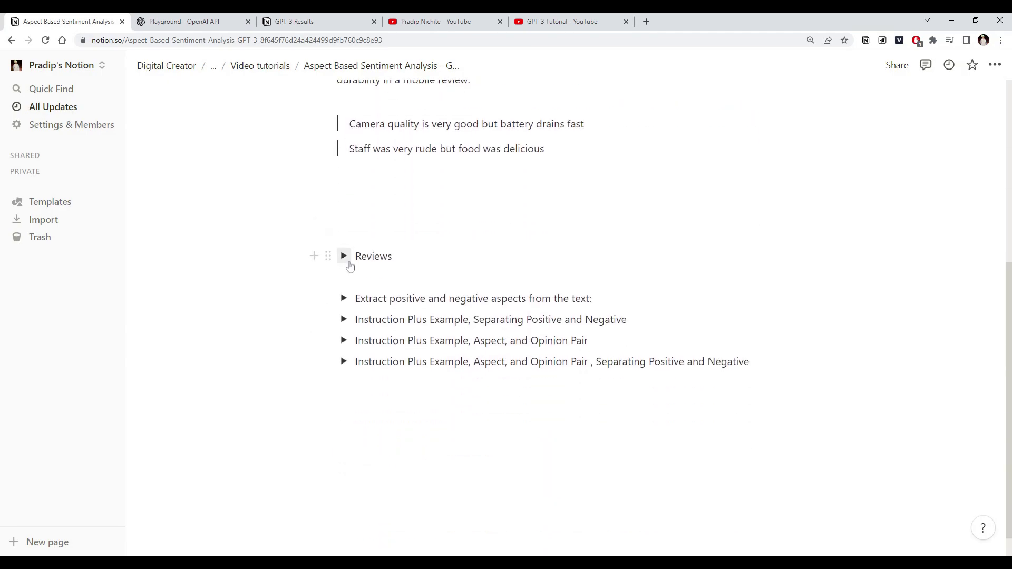
{"action": "left_click", "coordinate": [343, 255]}
{"action": "scroll", "coordinate": [527, 316], "scroll_direction": "down", "scroll_amount": 5}
{"action": "scroll", "coordinate": [527, 316], "scroll_direction": "up", "scroll_amount": 4}
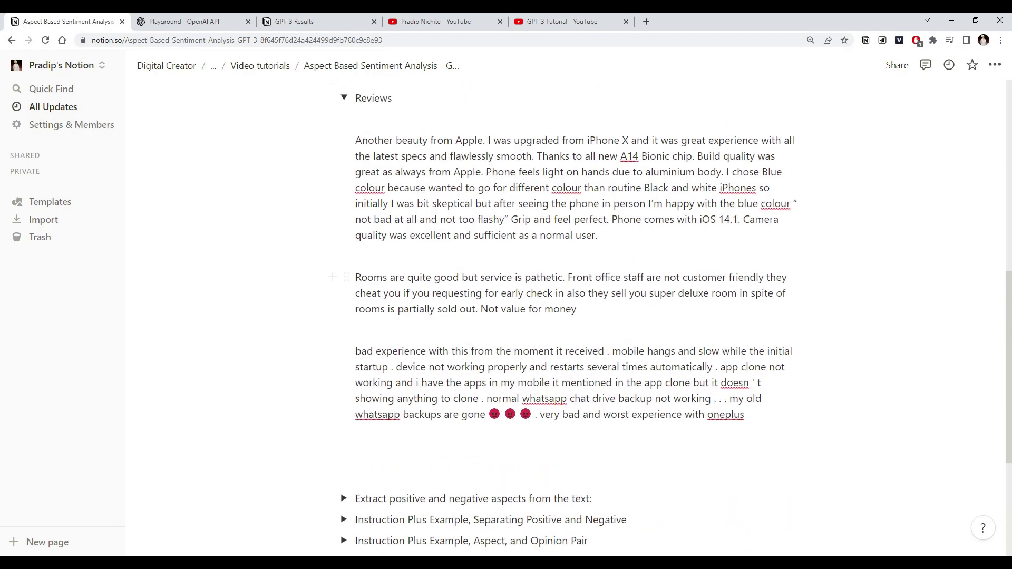
{"action": "left_click", "coordinate": [344, 203]}
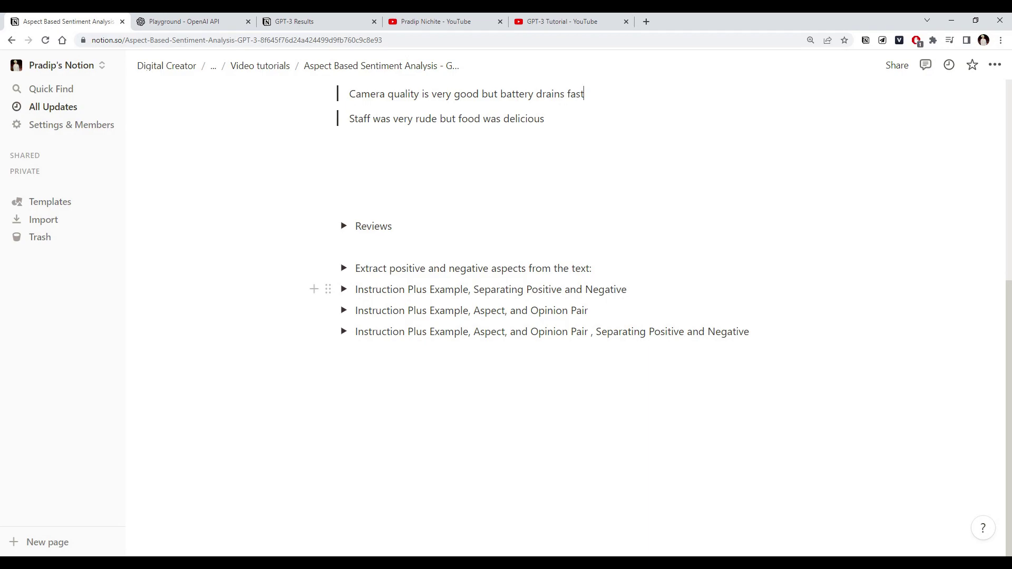
{"action": "scroll", "coordinate": [491, 290], "scroll_direction": "up", "scroll_amount": 1}
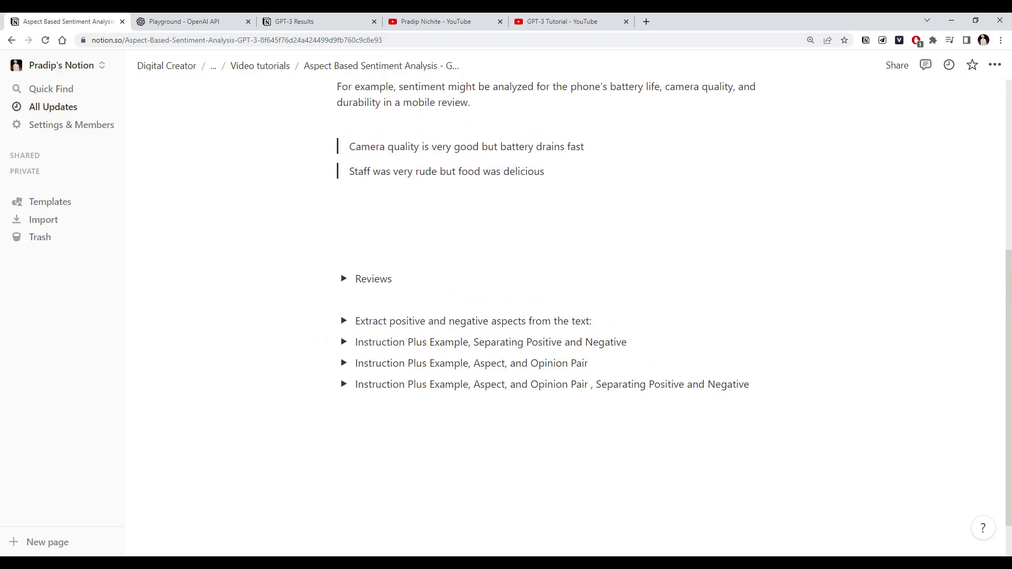
Switch to the OpenAI Playground and look through its settings and the list of available models, leaving text-davinci-002 selected
{"action": "left_click", "coordinate": [208, 23]}
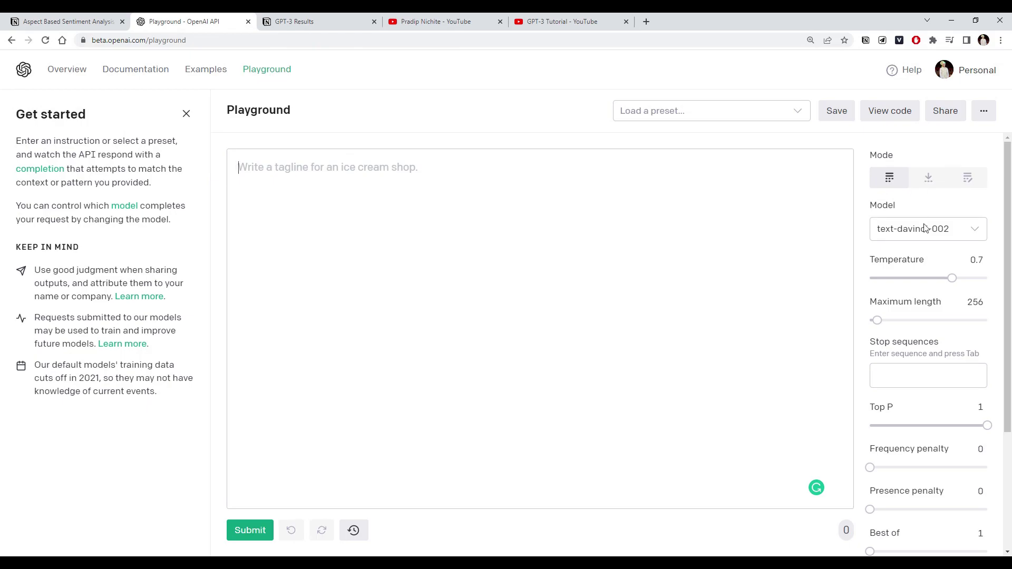
{"action": "scroll", "coordinate": [915, 315], "scroll_direction": "down", "scroll_amount": 3}
{"action": "scroll", "coordinate": [915, 316], "scroll_direction": "up", "scroll_amount": 3}
{"action": "left_click", "coordinate": [943, 231]}
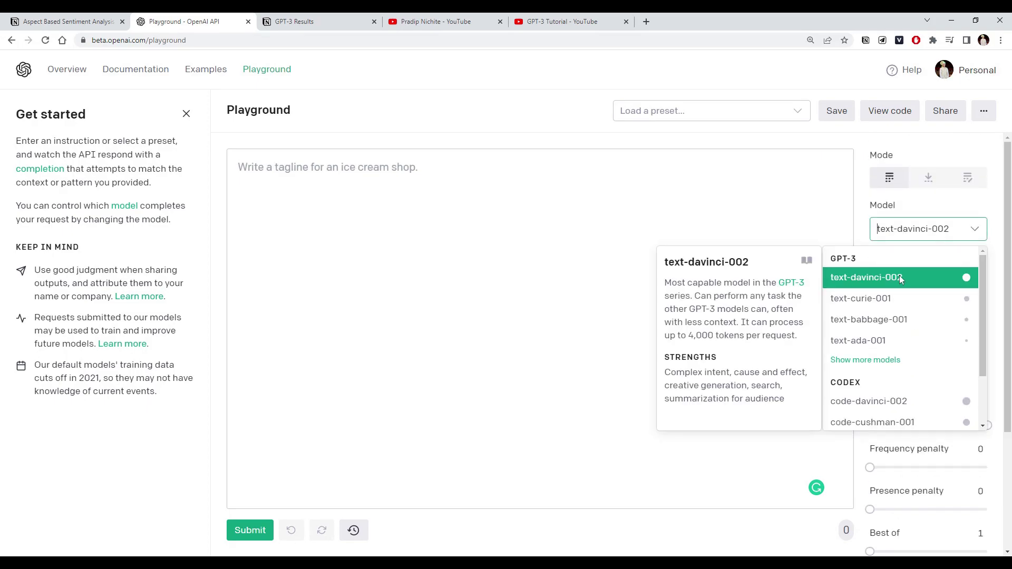
{"action": "left_click", "coordinate": [923, 233]}
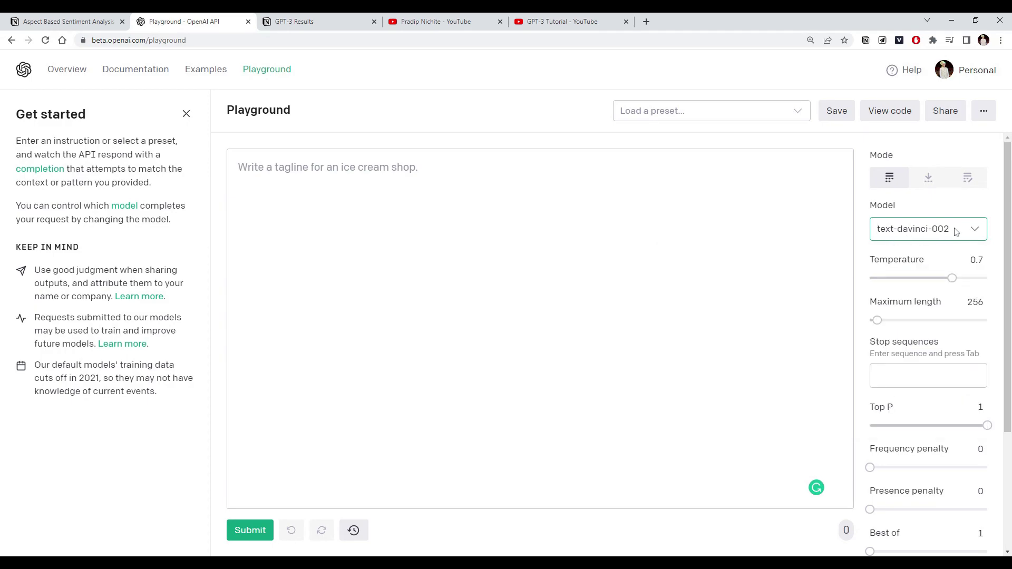
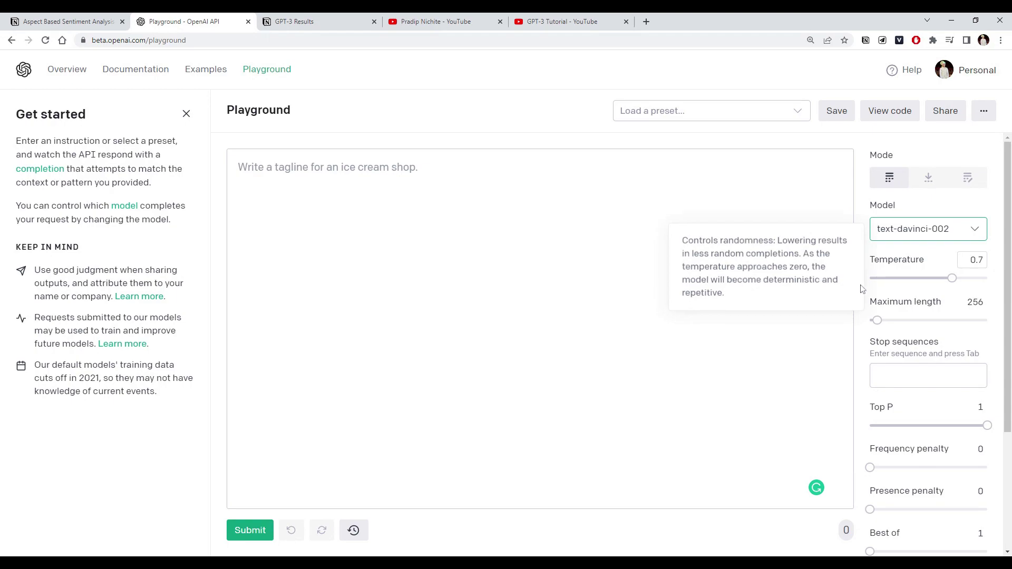
Revisit the camera and battery example sentence in the Notion notes, and set the OpenAI Playground temperature to 0
{"action": "left_click", "coordinate": [68, 21]}
{"action": "scroll", "coordinate": [358, 284], "scroll_direction": "up", "scroll_amount": 4}
{"action": "scroll", "coordinate": [359, 295], "scroll_direction": "down", "scroll_amount": 1}
{"action": "left_click_drag", "start_coordinate": [349, 305], "coordinate": [584, 304]}
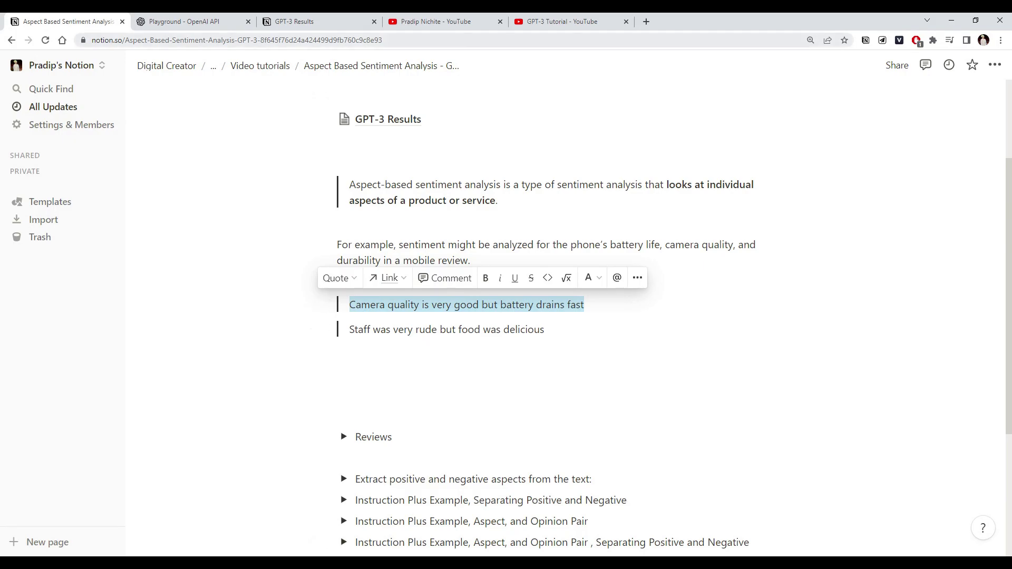
{"action": "left_click", "coordinate": [200, 21]}
{"action": "left_click_drag", "start_coordinate": [952, 278], "coordinate": [867, 280]}
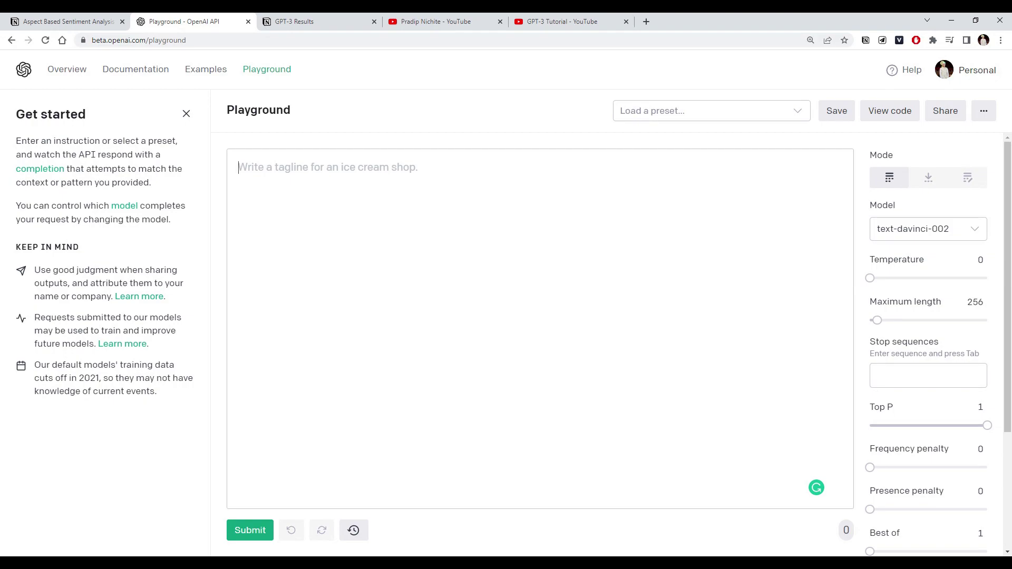
Copy the "Extract positive and negative aspects from the text:" prompt from the Notion notes and paste it into the OpenAI Playground prompt
{"action": "left_click", "coordinate": [52, 19]}
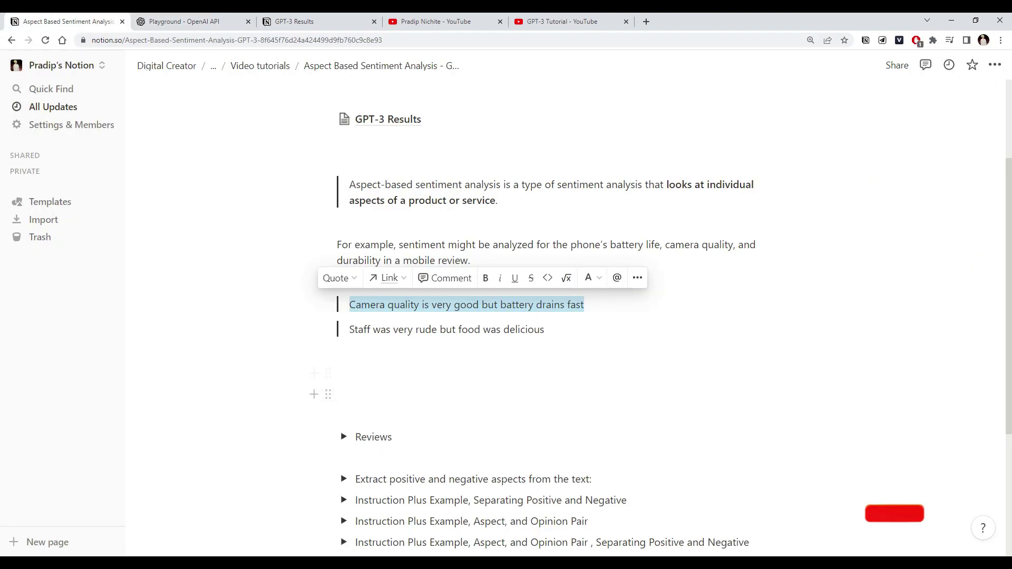
{"action": "scroll", "coordinate": [421, 384], "scroll_direction": "down", "scroll_amount": 4}
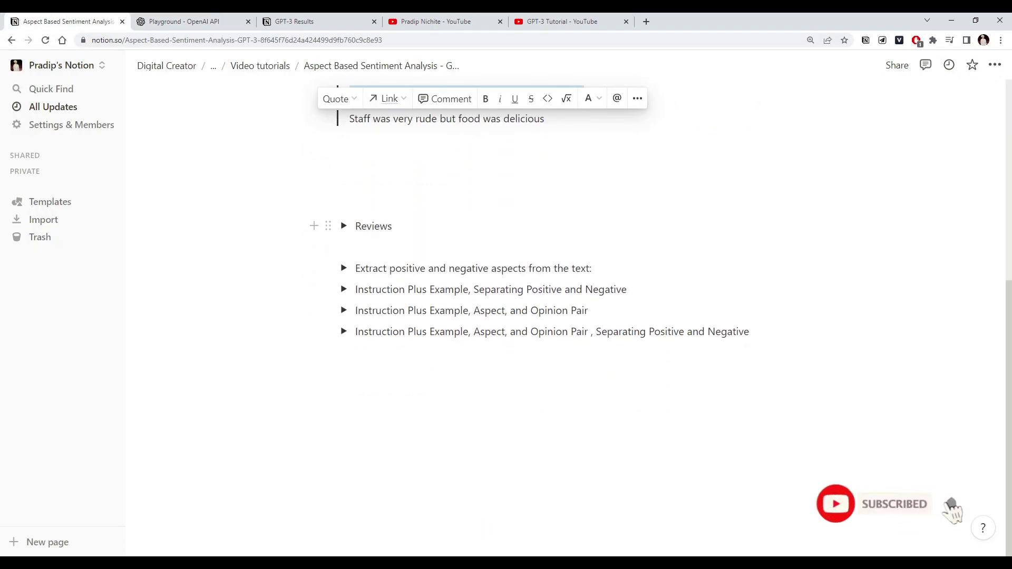
{"action": "left_click", "coordinate": [343, 268]}
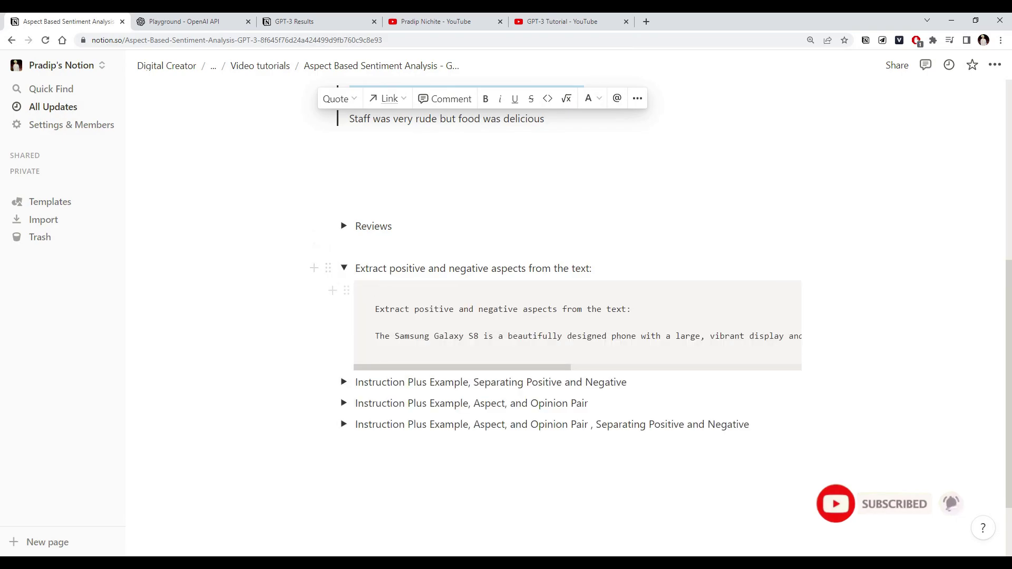
{"action": "left_click_drag", "start_coordinate": [375, 309], "coordinate": [796, 336]}
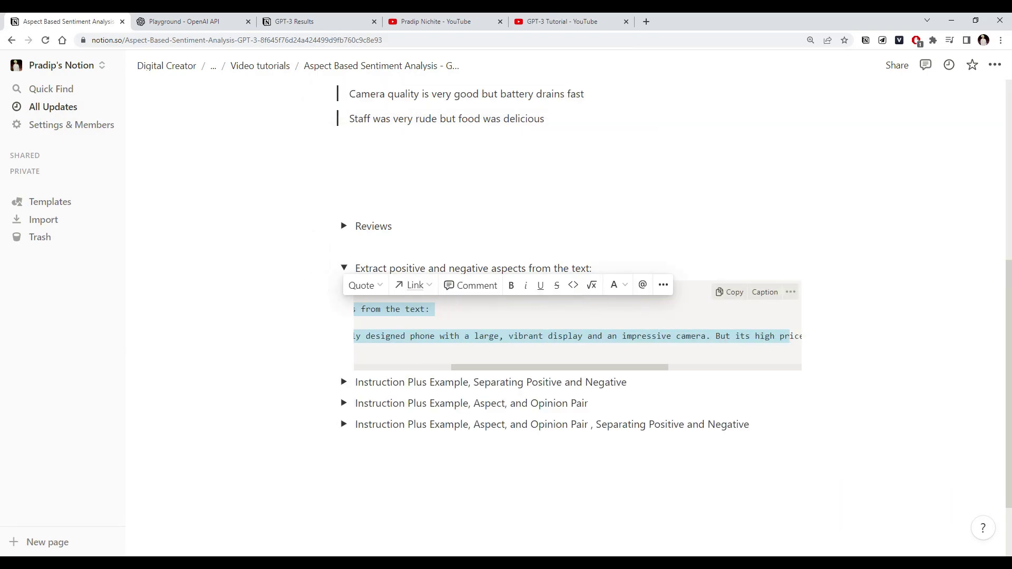
{"action": "left_click", "coordinate": [729, 293]}
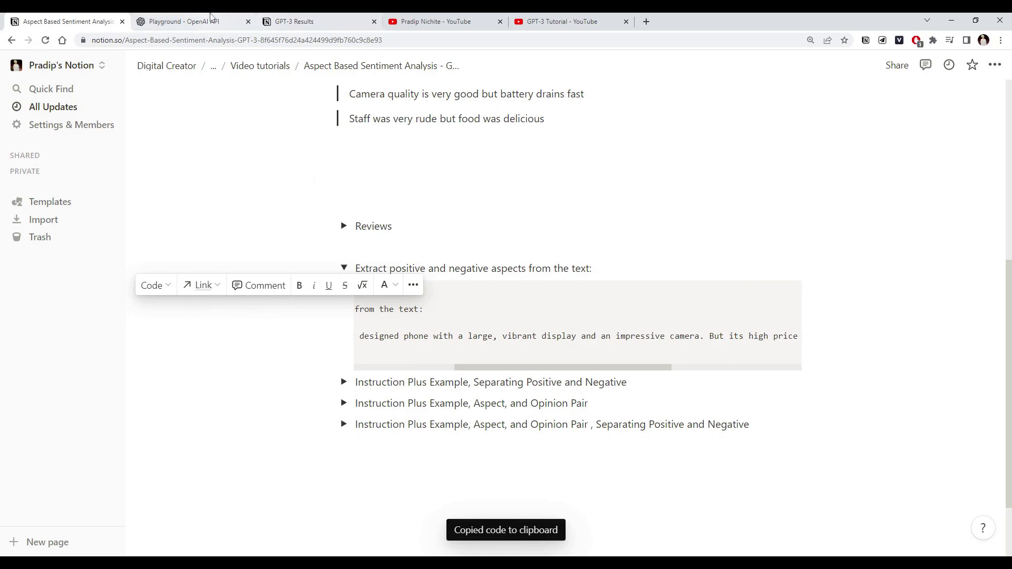
{"action": "left_click", "coordinate": [200, 21]}
{"action": "key", "text": "ctrl+v"}
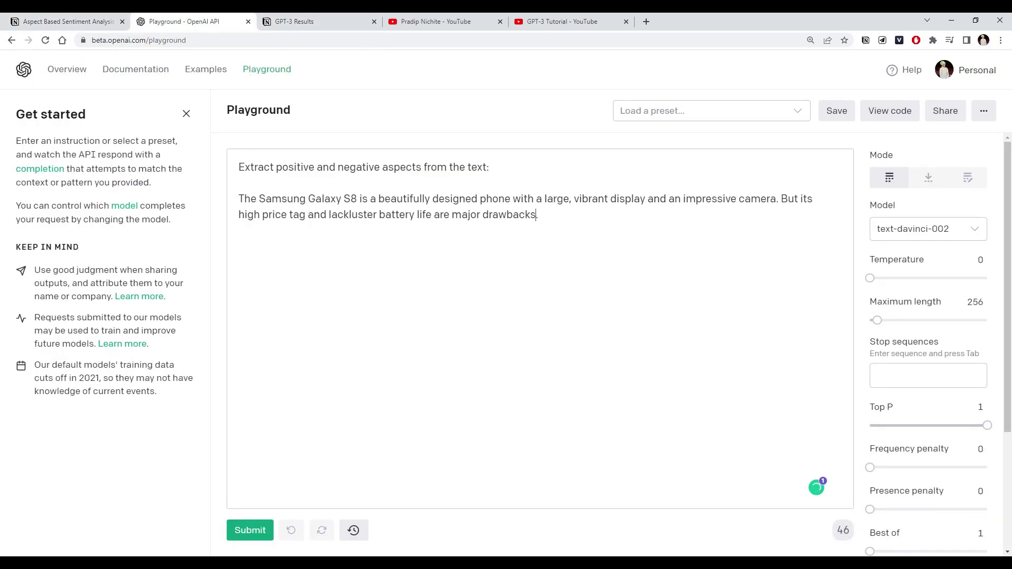
Examine the prompt's instruction line and the Samsung Galaxy S8 review text beneath it
{"action": "left_click_drag", "start_coordinate": [238, 167], "coordinate": [489, 167]}
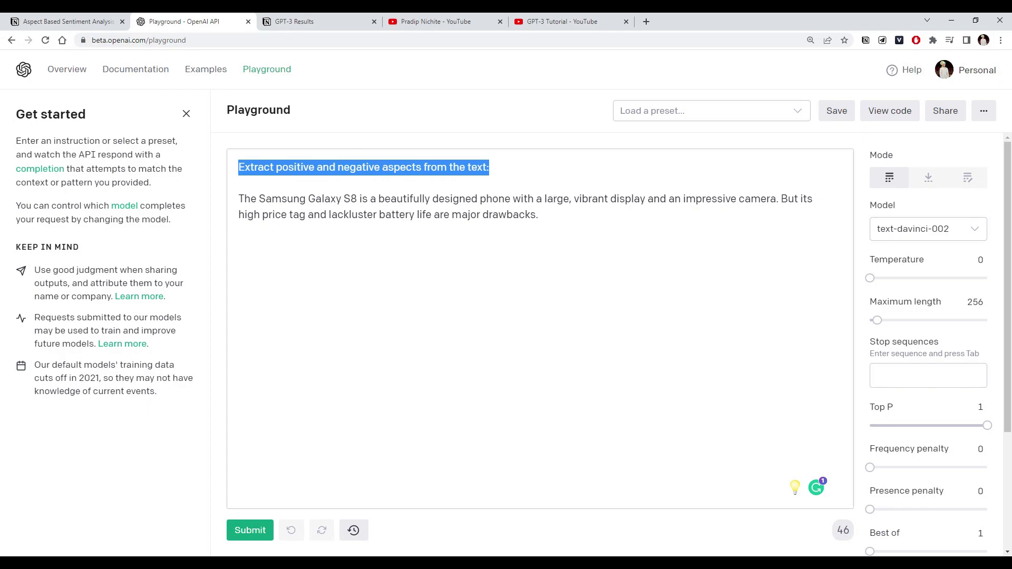
{"action": "left_click", "coordinate": [489, 167]}
{"action": "left_click_drag", "start_coordinate": [489, 167], "coordinate": [250, 167]}
{"action": "left_click", "coordinate": [489, 167]}
{"action": "left_click_drag", "start_coordinate": [489, 167], "coordinate": [238, 167]}
{"action": "key", "text": "Right"}
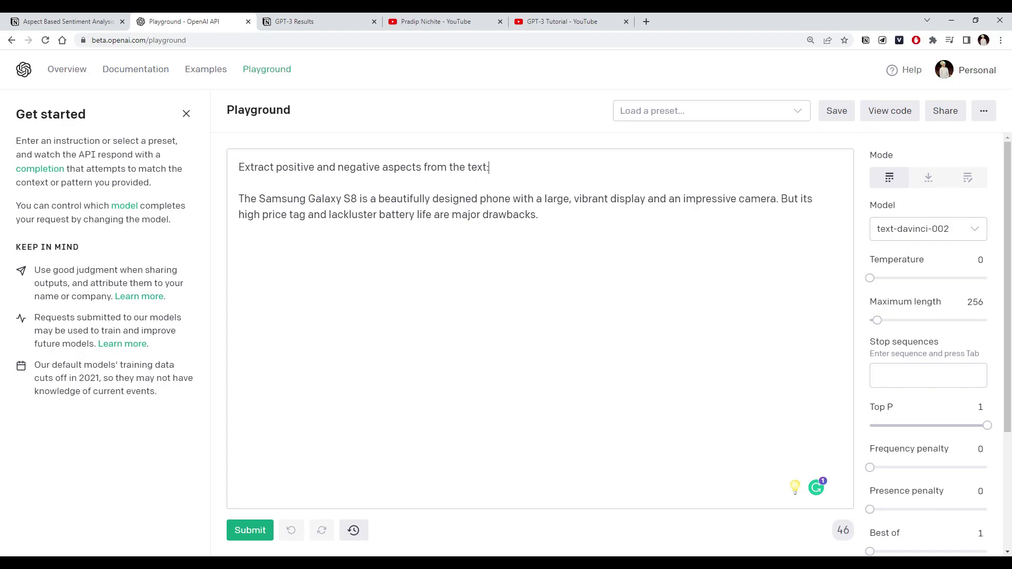
{"action": "left_click_drag", "start_coordinate": [238, 199], "coordinate": [538, 215]}
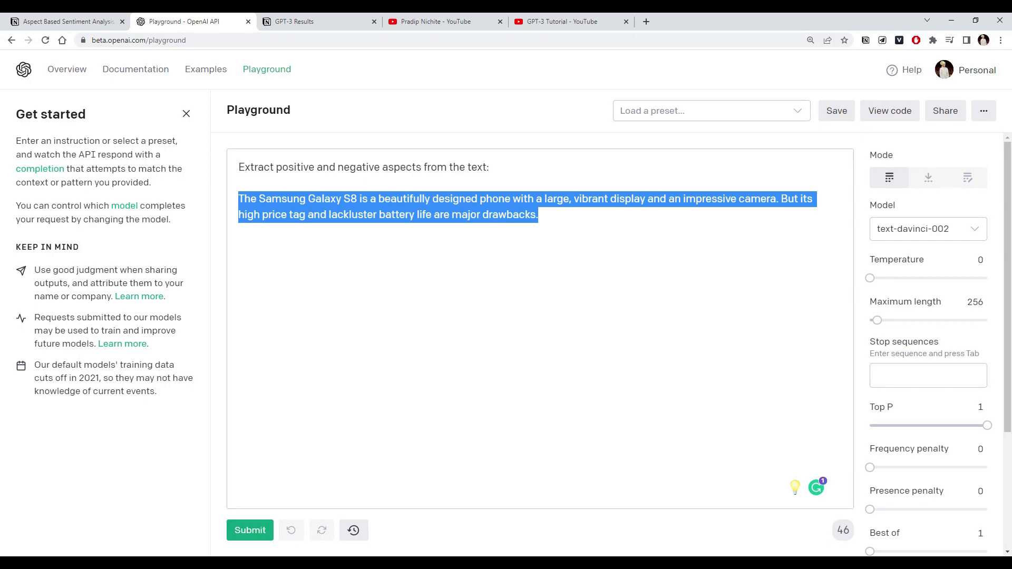
{"action": "left_click_drag", "start_coordinate": [538, 215], "coordinate": [219, 207]}
{"action": "left_click", "coordinate": [489, 167]}
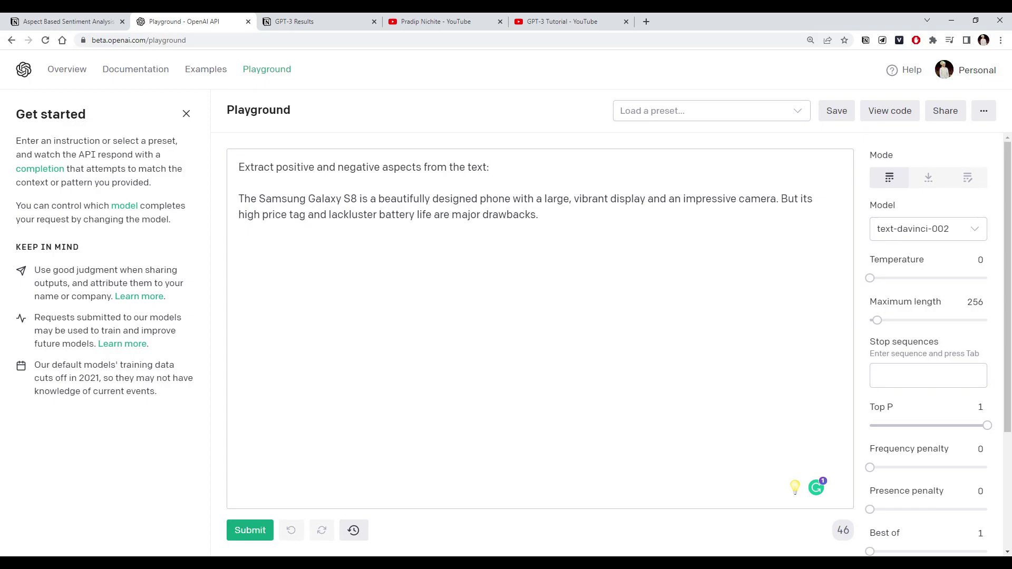
{"action": "mouse_move", "coordinate": [489, 167]}
{"action": "left_mouse_down"}
{"action": "mouse_move", "coordinate": [238, 167]}
{"action": "mouse_move", "coordinate": [489, 167]}
{"action": "left_mouse_up"}
{"action": "left_click", "coordinate": [489, 167]}
{"action": "left_click", "coordinate": [489, 167]}
{"action": "left_click_drag", "start_coordinate": [558, 199], "coordinate": [307, 198]}
{"action": "left_click_drag", "start_coordinate": [538, 214], "coordinate": [244, 199]}
Submit the aspect extraction prompt with the Samsung Galaxy S8 review and highlight the Positive heading in the completion
{"action": "left_click", "coordinate": [538, 214]}
{"action": "left_click", "coordinate": [250, 532]}
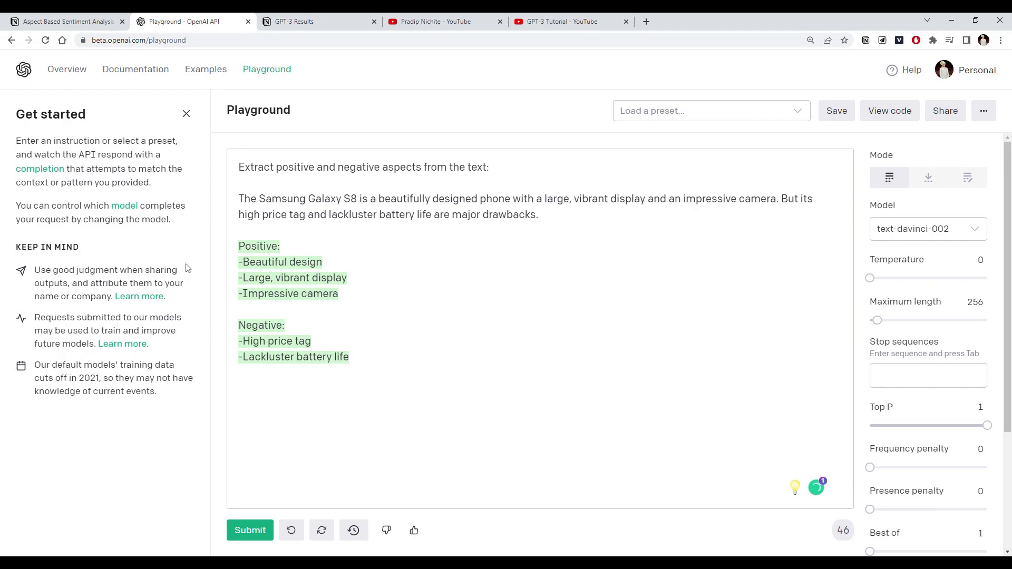
{"action": "key", "text": "shift+End"}
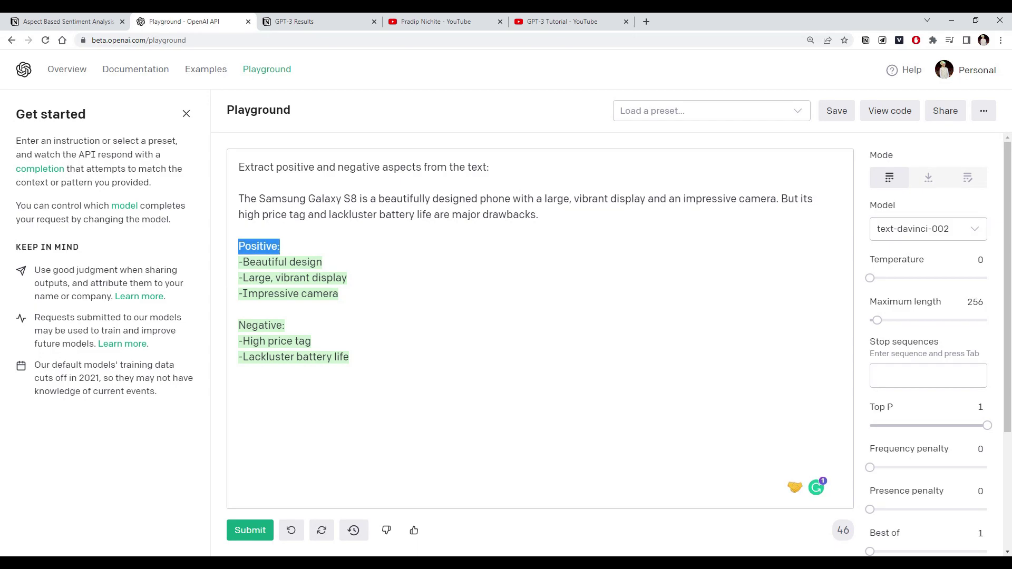
Examine the completion's Positive and Negative aspects against the Samsung Galaxy S8 review and the instruction line
{"action": "left_click_drag", "start_coordinate": [285, 326], "coordinate": [238, 326]}
{"action": "left_click_drag", "start_coordinate": [538, 214], "coordinate": [228, 204]}
{"action": "left_click", "coordinate": [322, 262]}
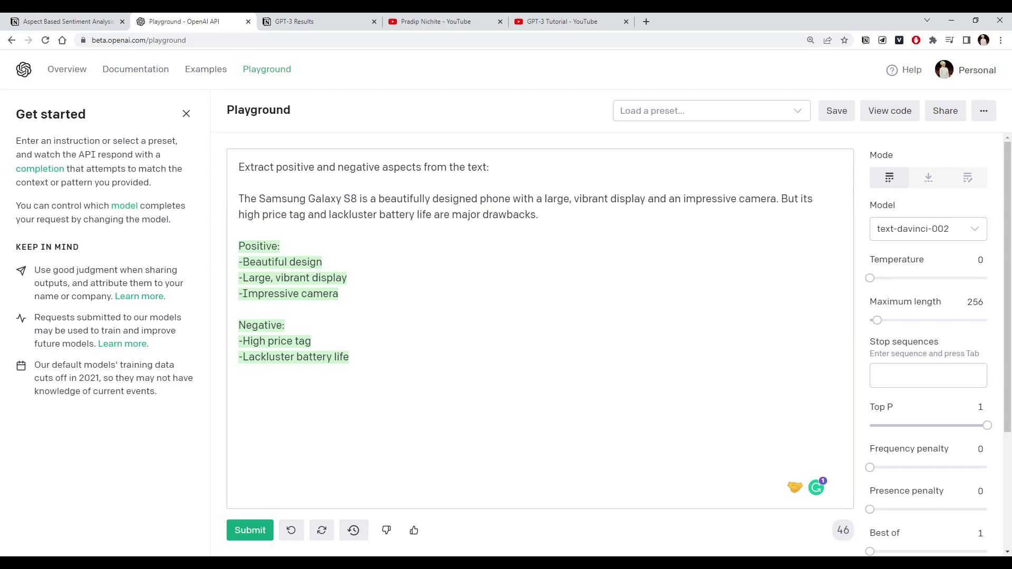
{"action": "left_click_drag", "start_coordinate": [311, 341], "coordinate": [238, 341]}
{"action": "left_click", "coordinate": [311, 341]}
{"action": "left_click_drag", "start_coordinate": [349, 356], "coordinate": [216, 253]}
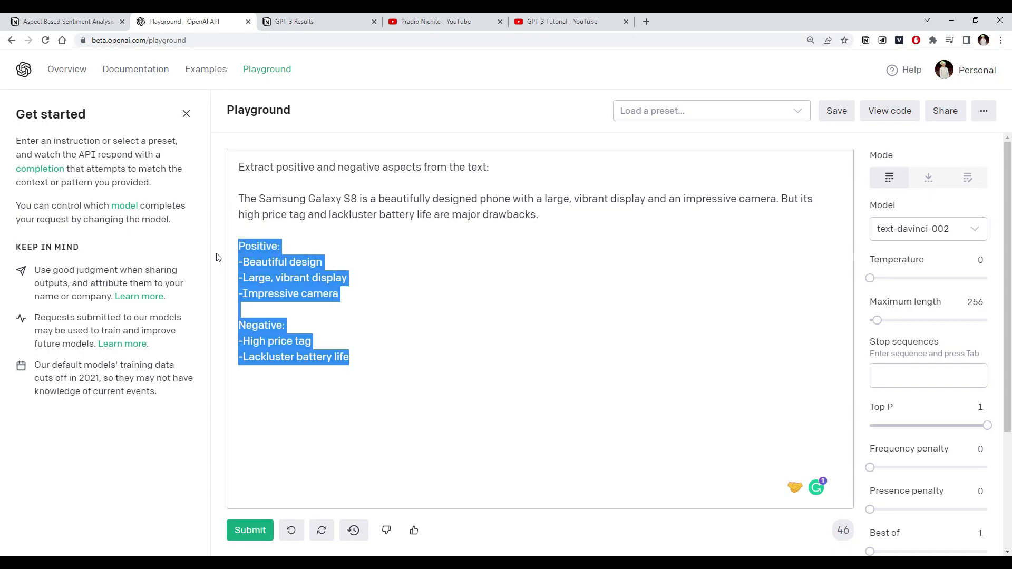
{"action": "left_click", "coordinate": [234, 247]}
{"action": "left_click_drag", "start_coordinate": [491, 167], "coordinate": [233, 173]}
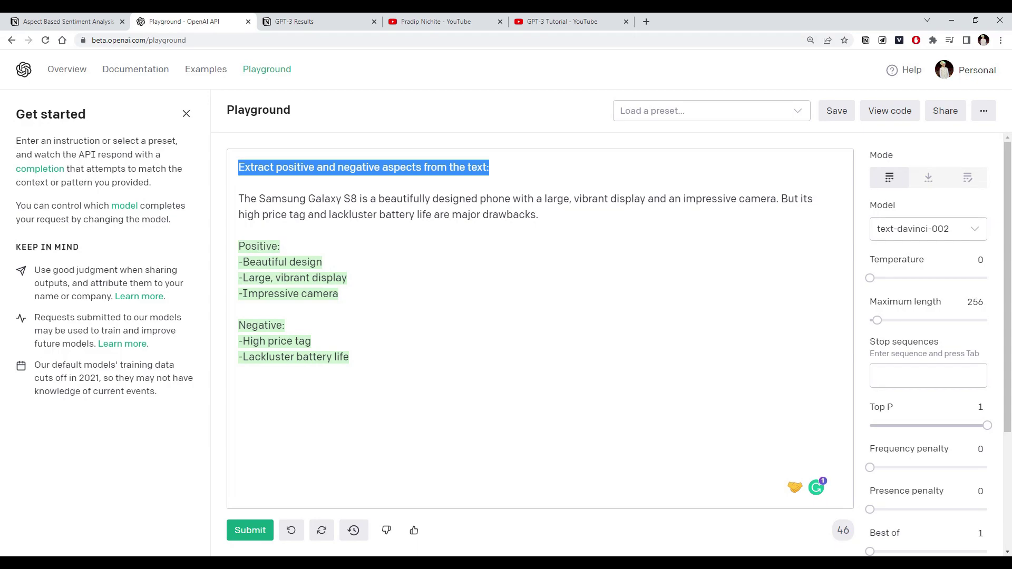
{"action": "left_click", "coordinate": [238, 170]}
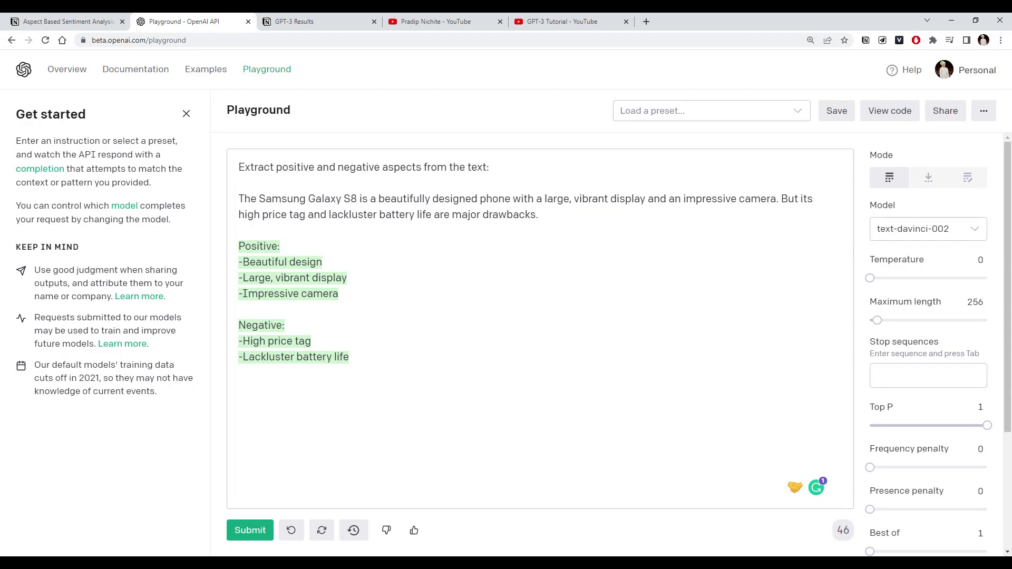
Return to the Notion notes and expand the "Instruction Plus Example, Separating Positive and Negative" section
{"action": "left_click", "coordinate": [88, 19]}
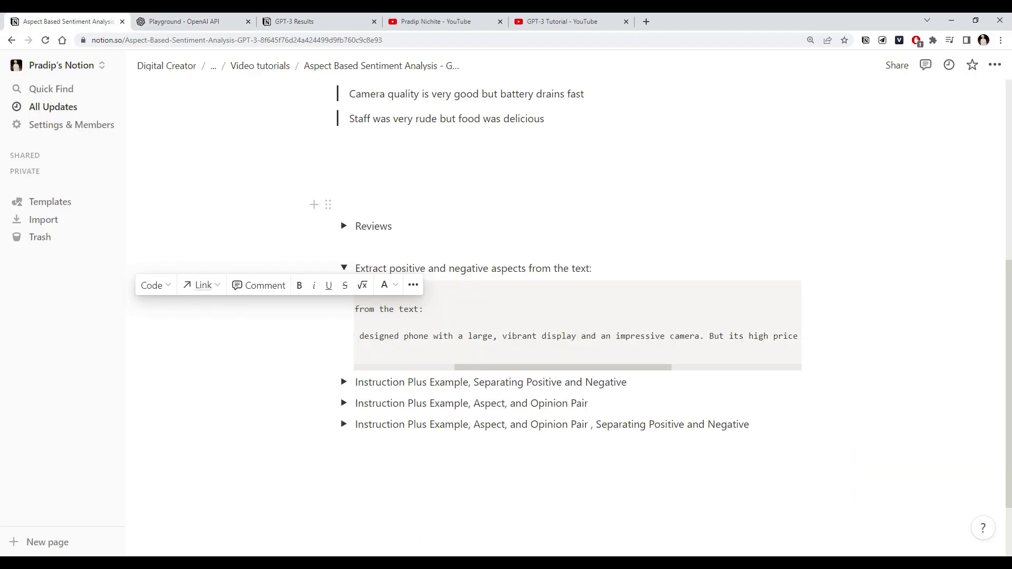
{"action": "scroll", "coordinate": [464, 304], "scroll_direction": "down", "scroll_amount": 1}
{"action": "left_click_drag", "start_coordinate": [562, 274], "coordinate": [462, 274]}
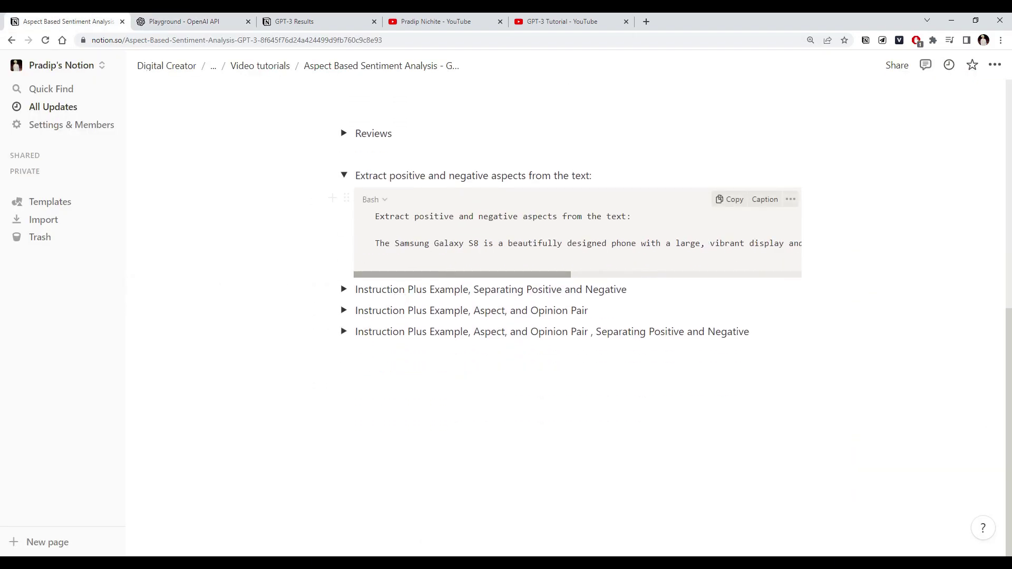
{"action": "left_click", "coordinate": [344, 289]}
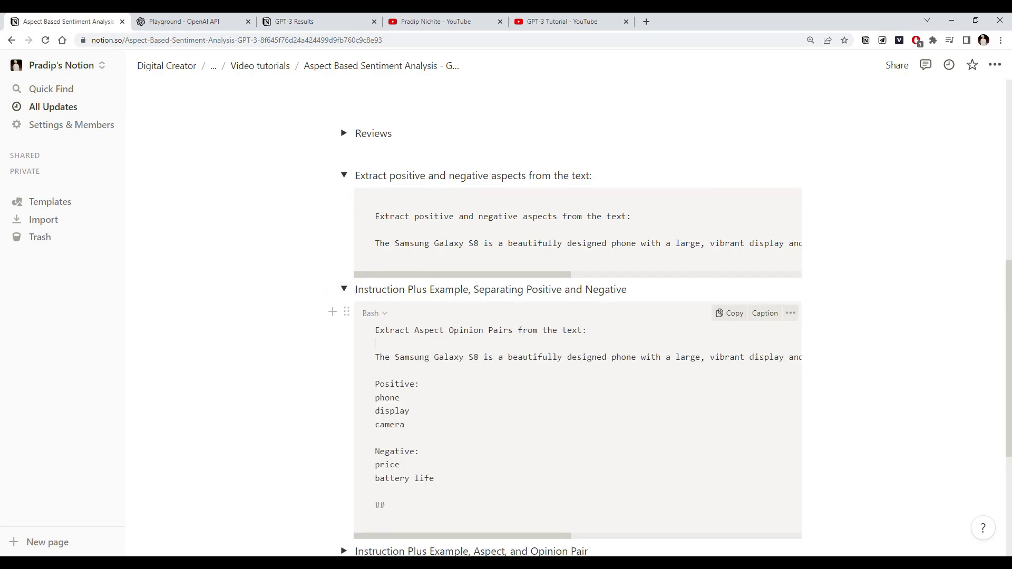
Copy the whole Playground prompt with its completion and paste it into the GPT-3 Results page in Notion
{"action": "key", "text": "ctrl+Tab"}
{"action": "left_click_drag", "start_coordinate": [349, 357], "coordinate": [236, 180]}
{"action": "left_click", "coordinate": [295, 21]}
{"action": "left_click", "coordinate": [337, 202]}
{"action": "key", "text": "ctrl+v"}
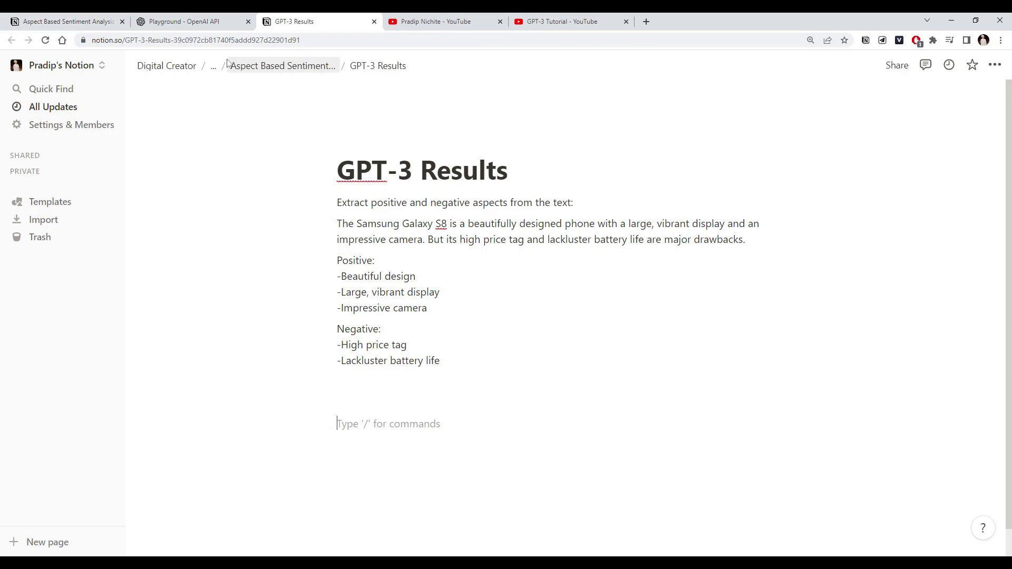
Review the "Extract Aspect Opinion Pairs from the text:" example in the Notion notes and copy it through the closing ##
{"action": "left_click", "coordinate": [85, 21]}
{"action": "scroll", "coordinate": [419, 346], "scroll_direction": "down", "scroll_amount": 2}
{"action": "left_click", "coordinate": [419, 346]}
{"action": "left_click_drag", "start_coordinate": [374, 224], "coordinate": [586, 224]}
{"action": "left_click_drag", "start_coordinate": [375, 252], "coordinate": [538, 251]}
{"action": "left_click_drag", "start_coordinate": [434, 373], "coordinate": [375, 278]}
{"action": "left_click_drag", "start_coordinate": [384, 400], "coordinate": [375, 224]}
Replace the old text in the OpenAI Playground with the copied "Extract Aspect Opinion Pairs from the text:" example prompt
{"action": "left_click", "coordinate": [319, 16]}
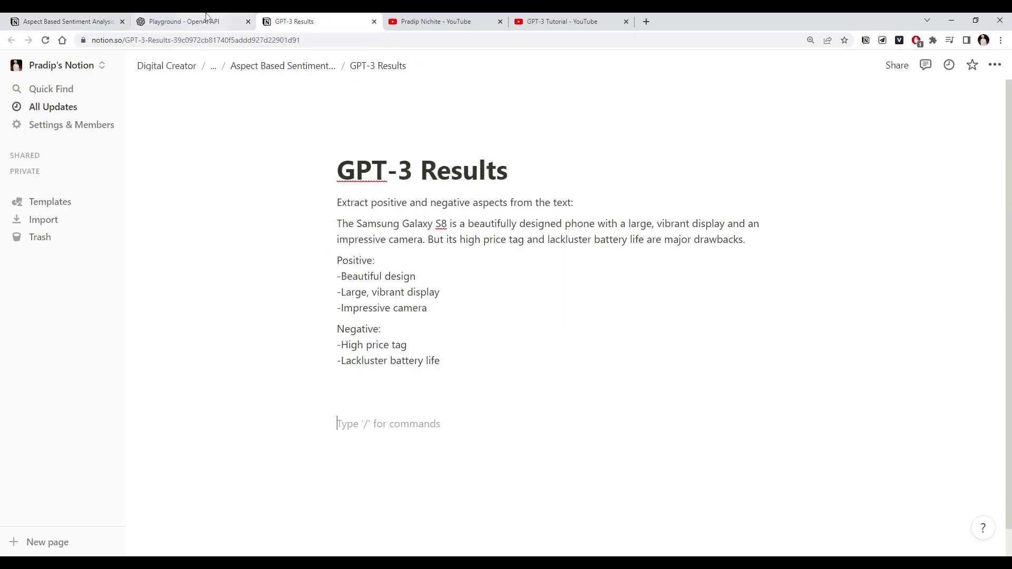
{"action": "left_click", "coordinate": [207, 16]}
{"action": "key", "text": "BackSpace"}
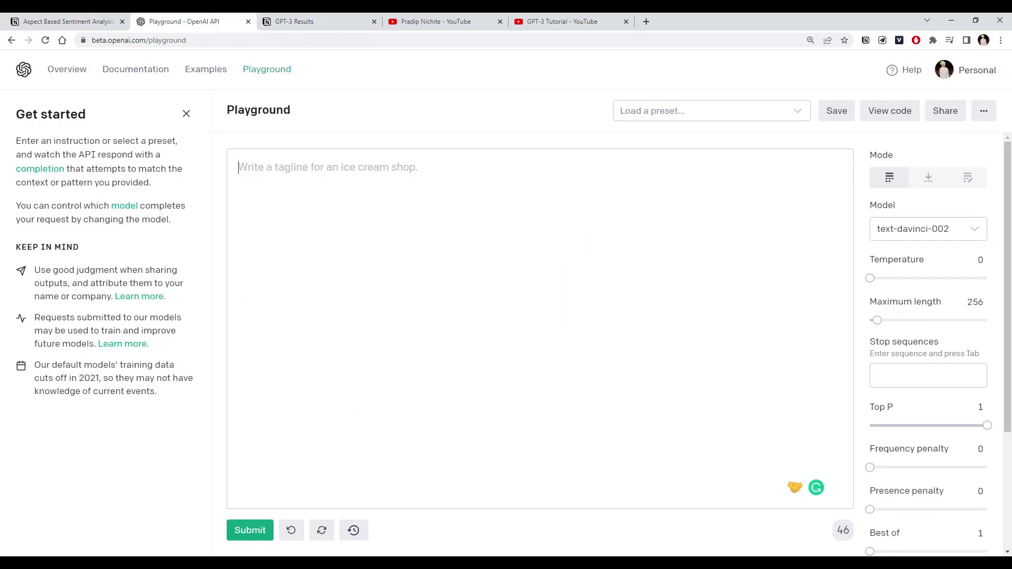
{"action": "type", "text": "Extract Aspect Opinion Pairs from the text:  The Samsung Galaxy S8 is a beautifully designed phone with a large, vibrant display and an impressive camera. But its high price tag and lackluster battery life are major drawbacks.  Positive: phone display camera  Negative: price battery life  ##"}
{"action": "left_click", "coordinate": [446, 167]}
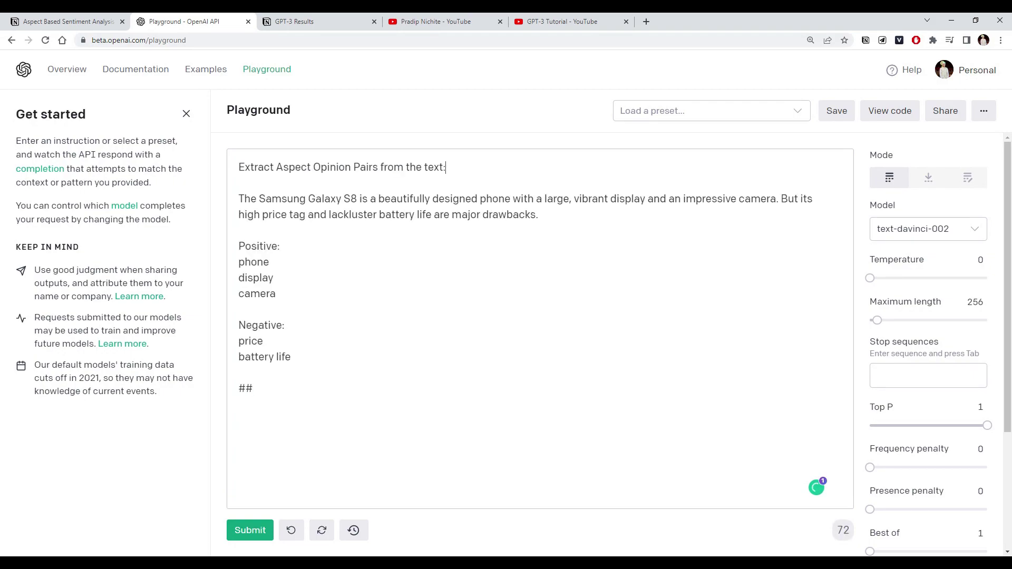
Examine the pasted prompt's instruction, Samsung review, Positive and Negative example aspects, and ## separator
{"action": "left_click_drag", "start_coordinate": [276, 167], "coordinate": [446, 167]}
{"action": "left_click", "coordinate": [445, 167]}
{"action": "left_click_drag", "start_coordinate": [239, 198], "coordinate": [538, 214]}
{"action": "left_click", "coordinate": [538, 214]}
{"action": "left_click_drag", "start_coordinate": [238, 246], "coordinate": [290, 357]}
{"action": "left_click", "coordinate": [291, 357]}
{"action": "left_click_drag", "start_coordinate": [238, 389], "coordinate": [238, 166]}
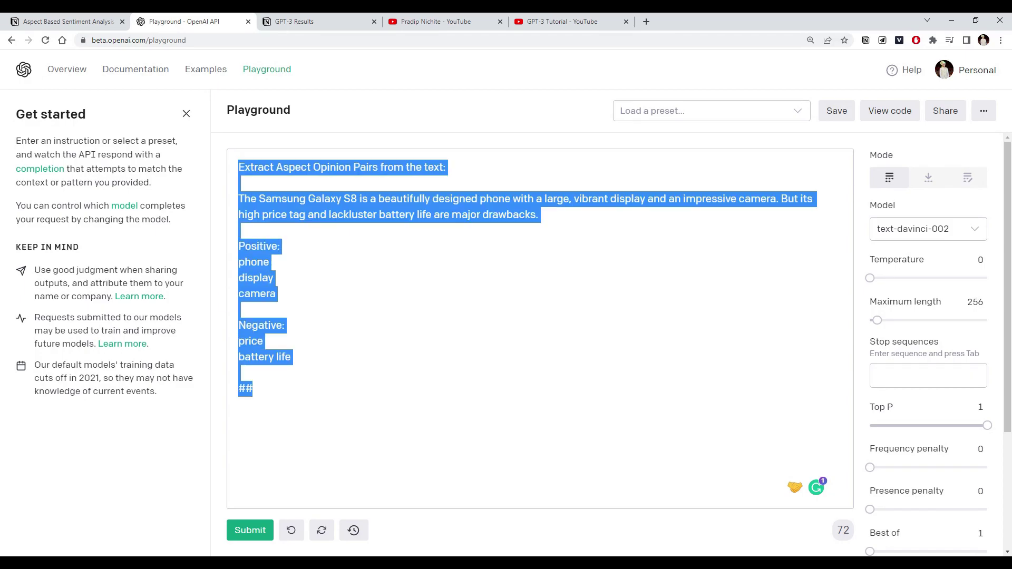
{"action": "left_click", "coordinate": [269, 262]}
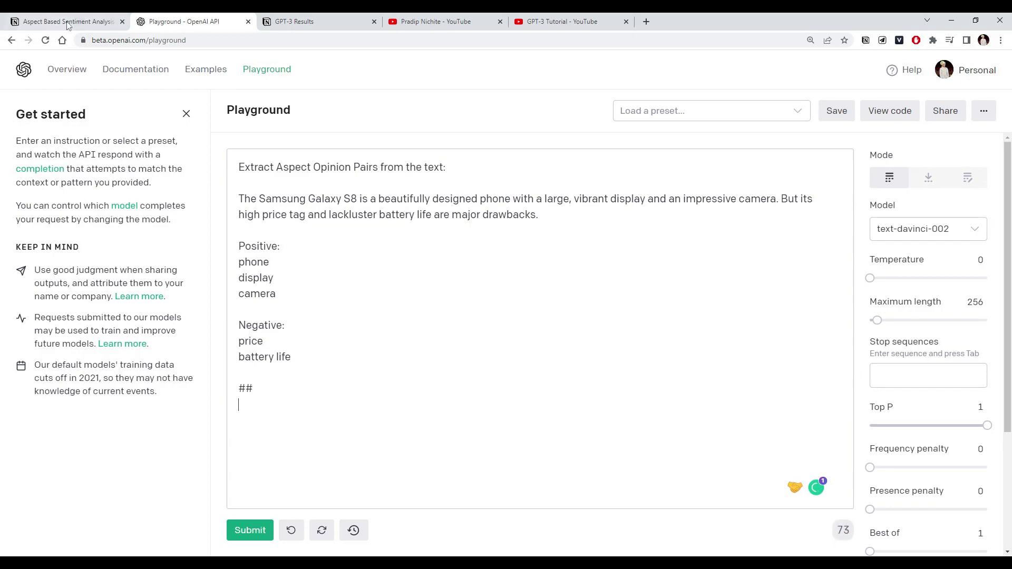
Copy "Camera quality is very good but battery drains fast" from the Notion notes and paste it beneath the ## separator in the Playground
{"action": "left_click", "coordinate": [88, 24]}
{"action": "left_click", "coordinate": [414, 306]}
{"action": "scroll", "coordinate": [413, 306], "scroll_direction": "up", "scroll_amount": 6}
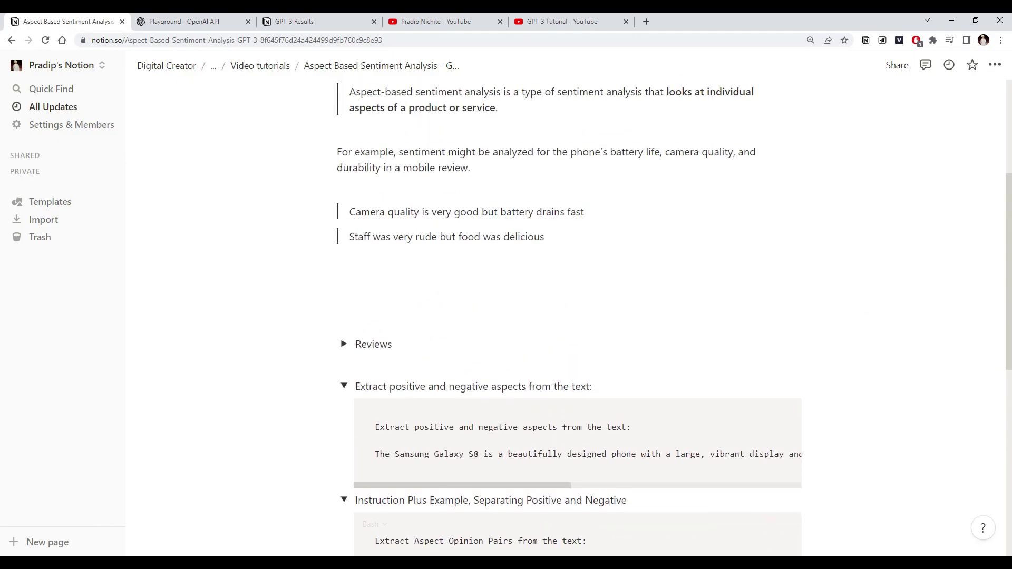
{"action": "left_click_drag", "start_coordinate": [347, 212], "coordinate": [585, 212]}
{"action": "key", "text": "ctrl+c"}
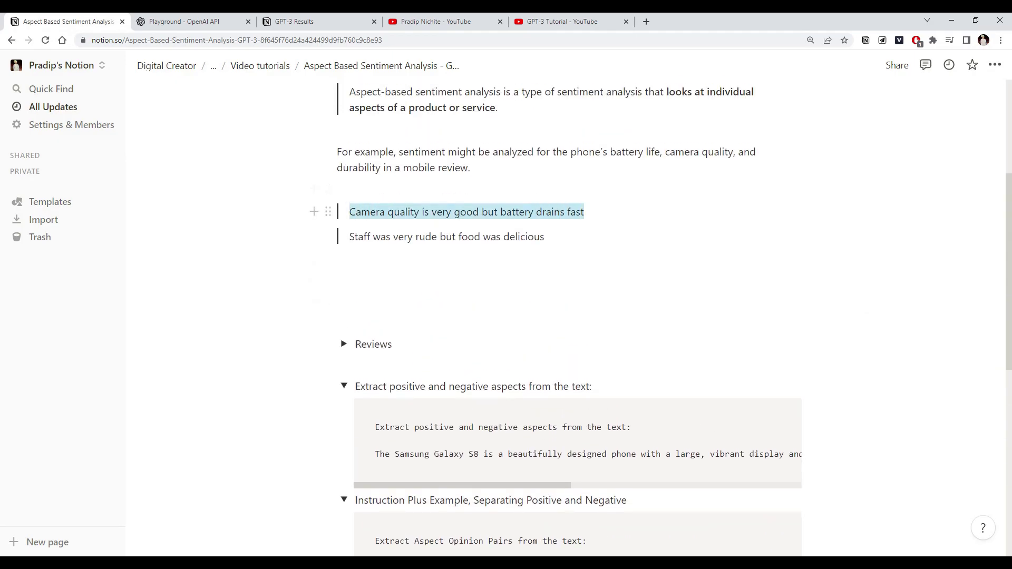
{"action": "left_click", "coordinate": [204, 20]}
{"action": "key", "text": "ctrl+v"}
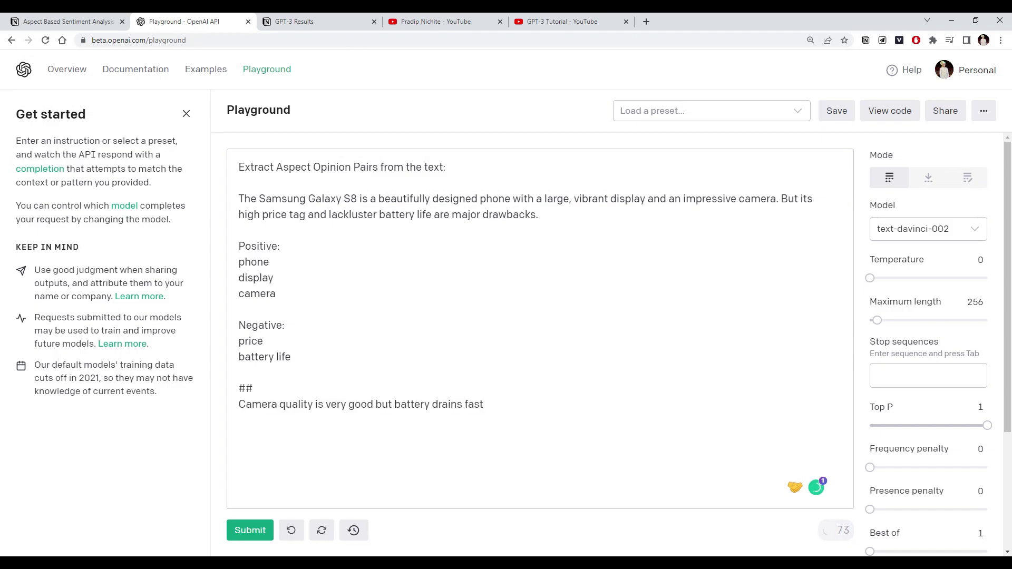
Insert a blank line between ## and the camera sentence, add a new line after the sentence, and submit the prompt
{"action": "key", "text": "Up"}
{"action": "key", "text": "Return"}
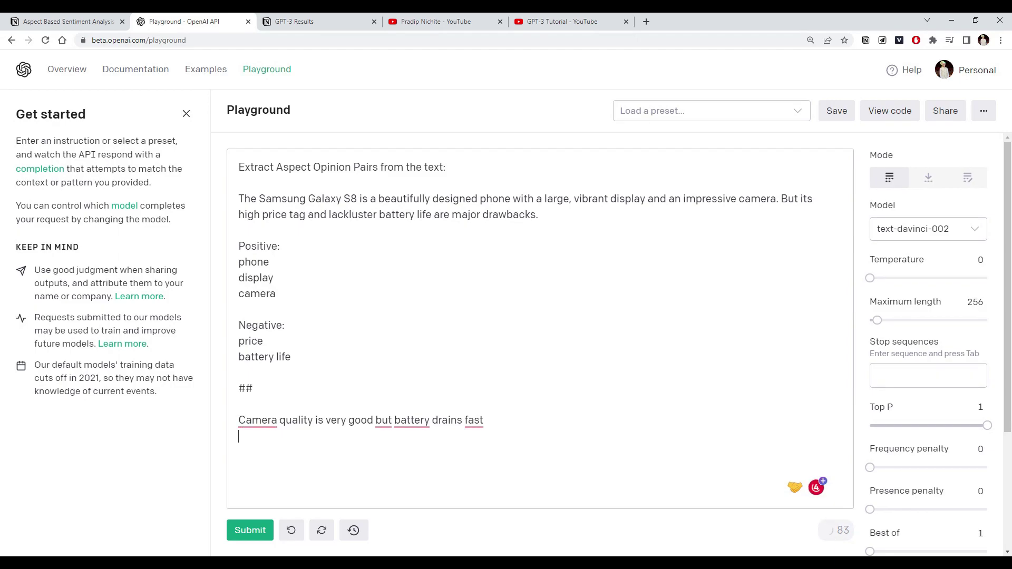
{"action": "key", "text": "Down"}
{"action": "key", "text": "End"}
{"action": "key", "text": "Return"}
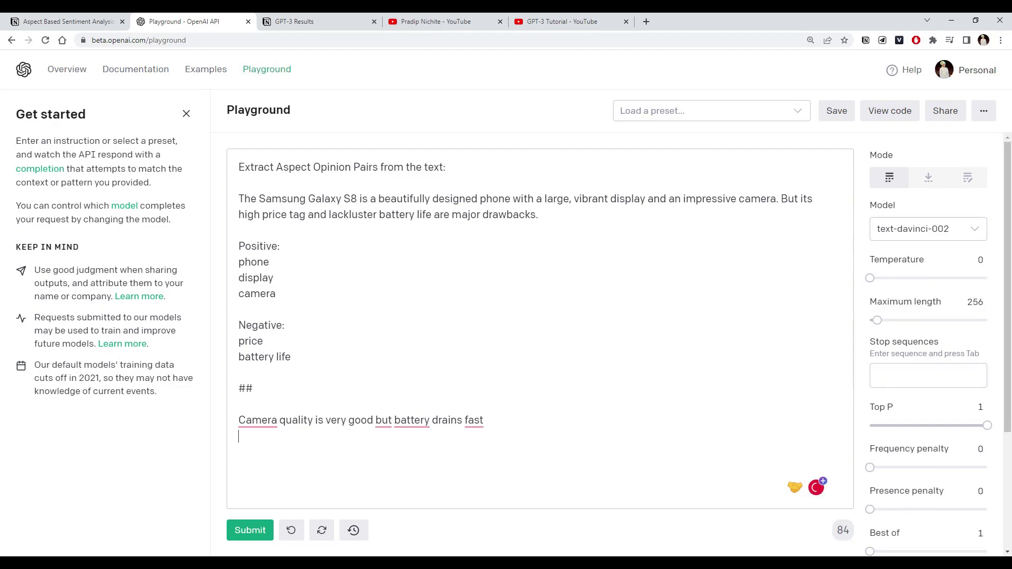
{"action": "left_click", "coordinate": [250, 531]}
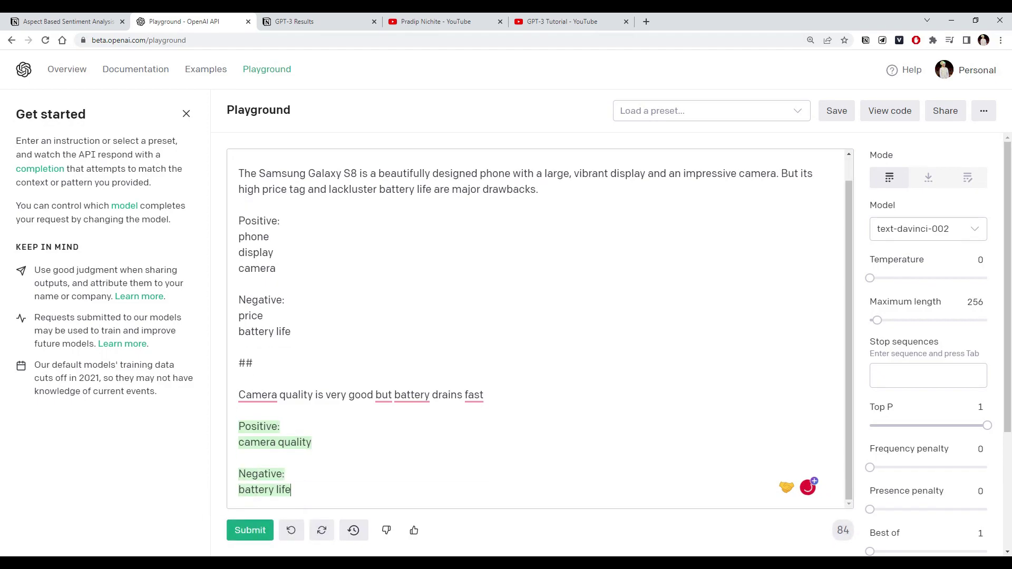
Review the earlier Positive and Negative aspects on the GPT-3 Results page and return to the Playground
{"action": "left_click", "coordinate": [324, 23]}
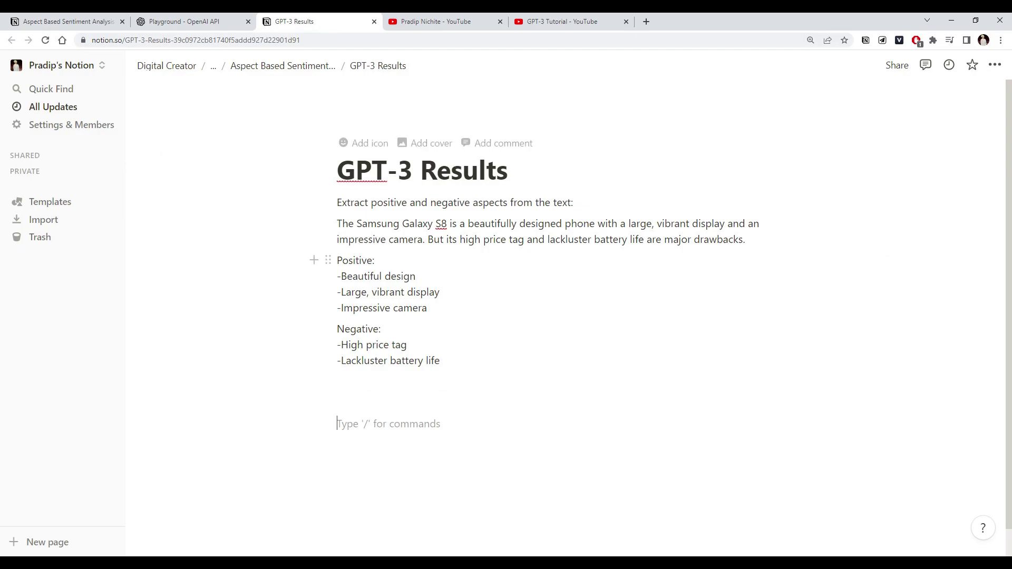
{"action": "left_click_drag", "start_coordinate": [440, 360], "coordinate": [337, 260]}
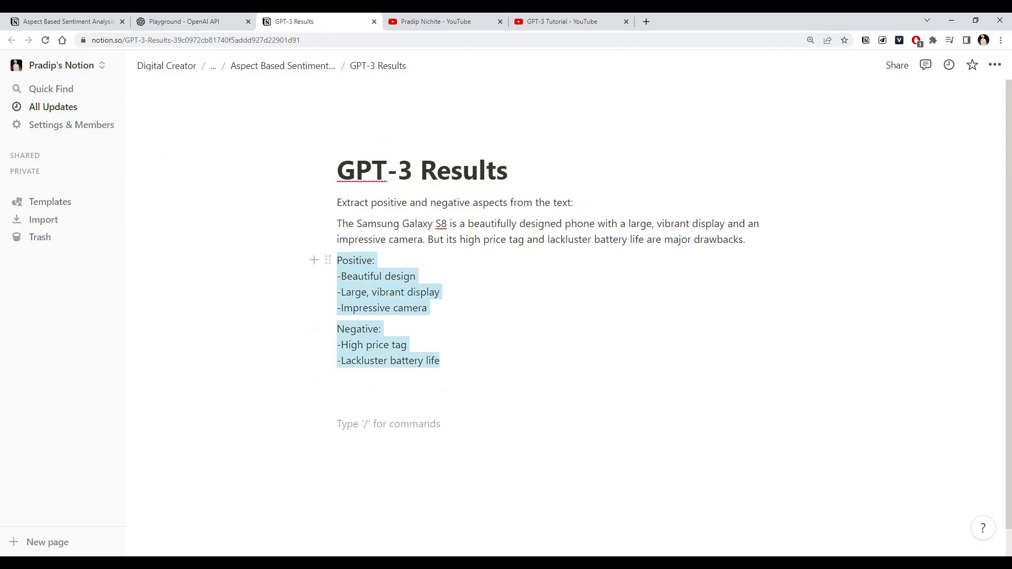
{"action": "left_click", "coordinate": [197, 25]}
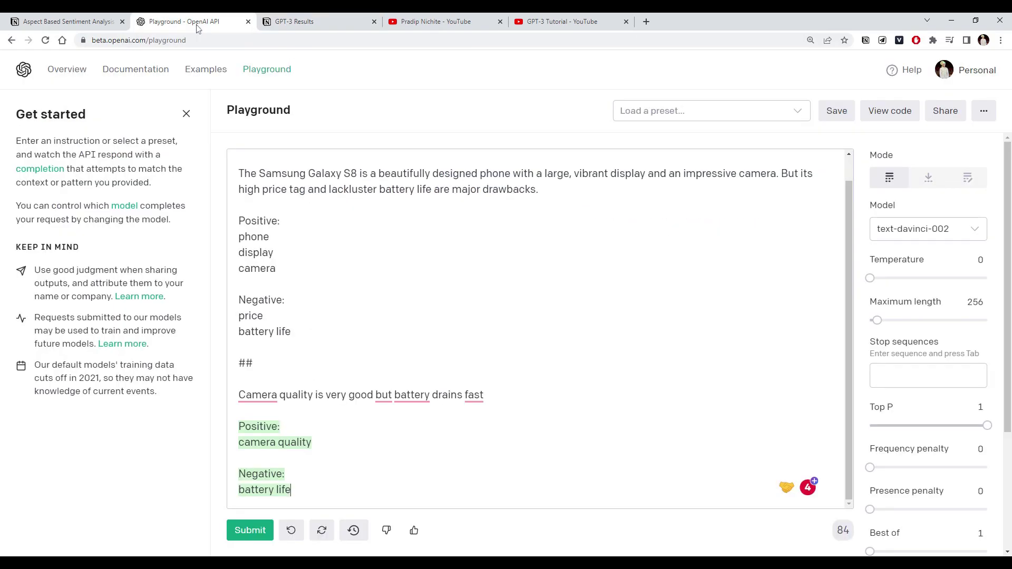
Examine the Positive and Negative headings and the aspects listed beneath them in the prompt's Samsung example
{"action": "left_click", "coordinate": [284, 300]}
{"action": "scroll", "coordinate": [284, 300], "scroll_direction": "up", "scroll_amount": 1}
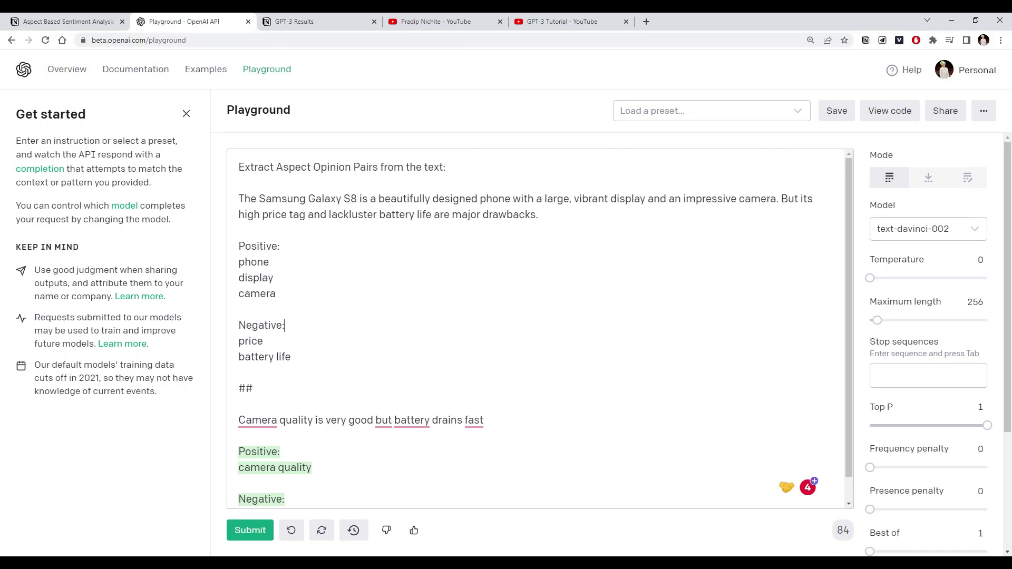
{"action": "left_click_drag", "start_coordinate": [280, 246], "coordinate": [238, 246]}
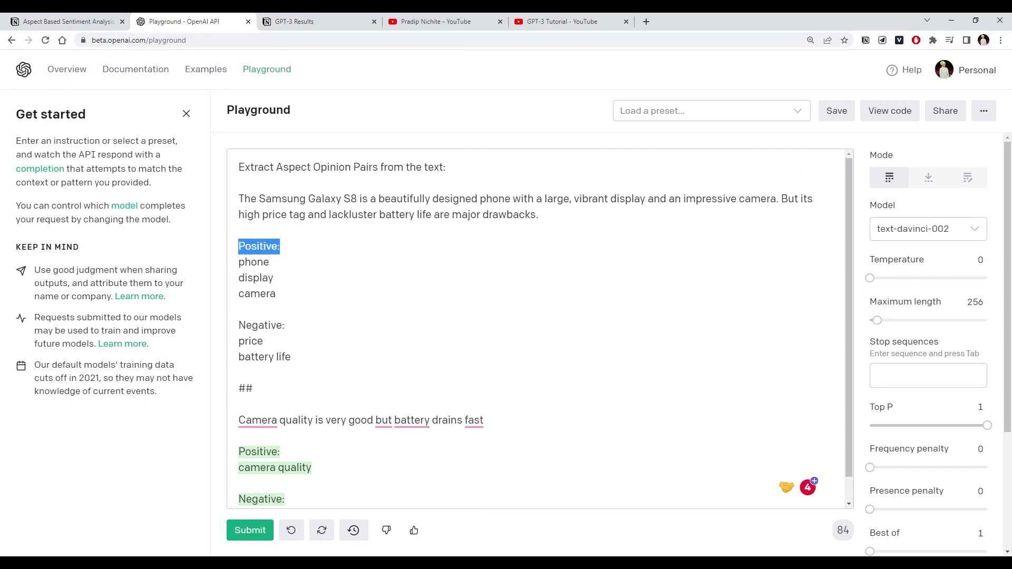
{"action": "left_click_drag", "start_coordinate": [285, 325], "coordinate": [238, 325]}
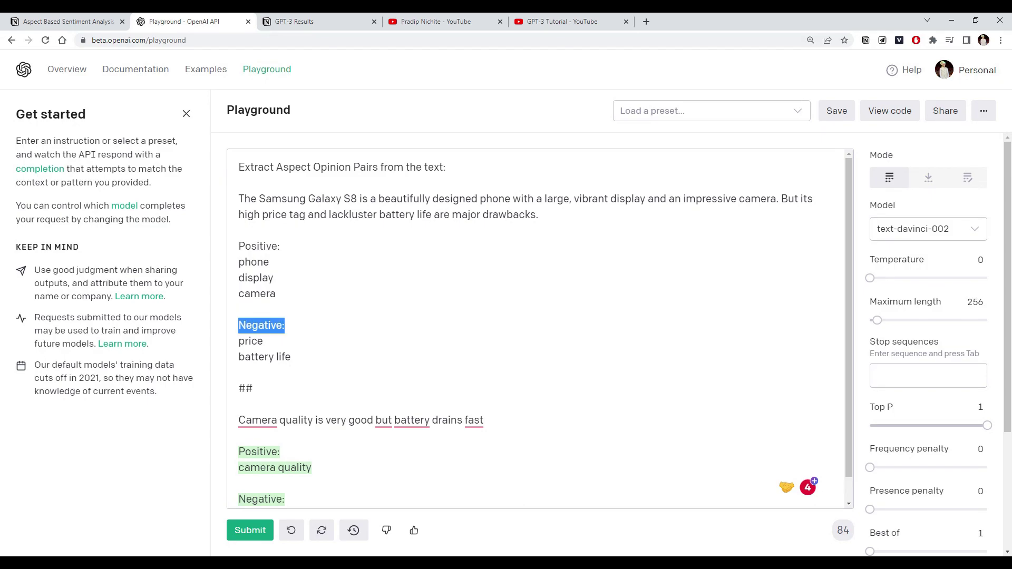
{"action": "left_click", "coordinate": [279, 246]}
{"action": "left_click_drag", "start_coordinate": [276, 293], "coordinate": [238, 262]}
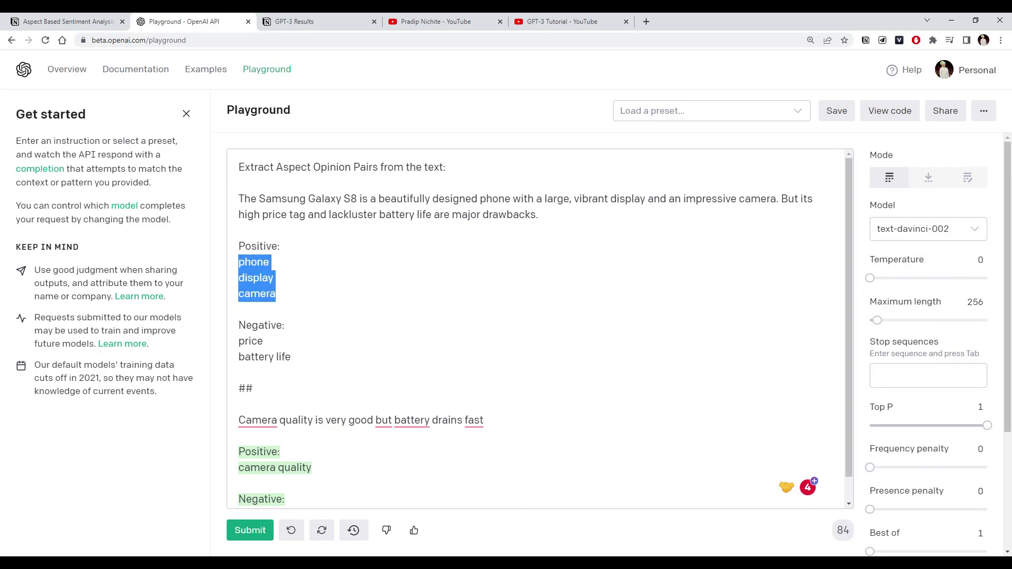
{"action": "left_click_drag", "start_coordinate": [290, 357], "coordinate": [229, 343]}
{"action": "left_click", "coordinate": [263, 341]}
{"action": "scroll", "coordinate": [263, 341], "scroll_direction": "down", "scroll_amount": 1}
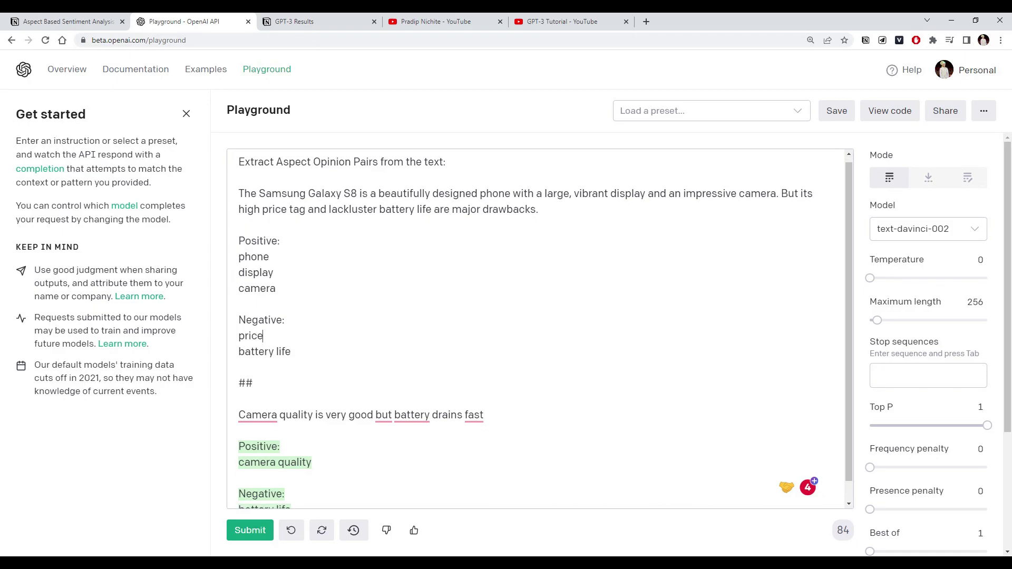
Examine the positive and negative aspects generated for the camera and battery sentence
{"action": "left_click", "coordinate": [238, 459]}
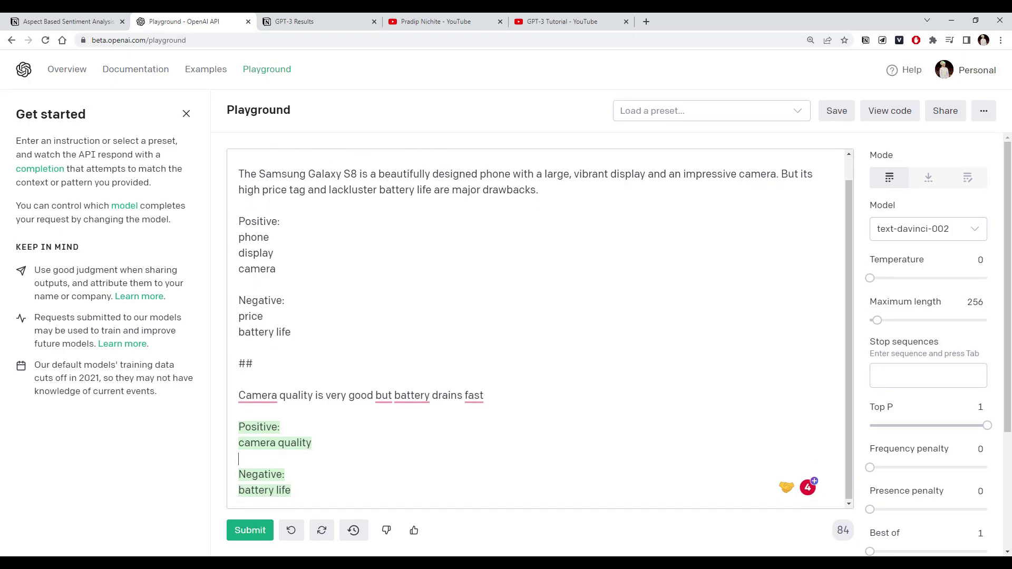
{"action": "left_click_drag", "start_coordinate": [311, 443], "coordinate": [238, 443]}
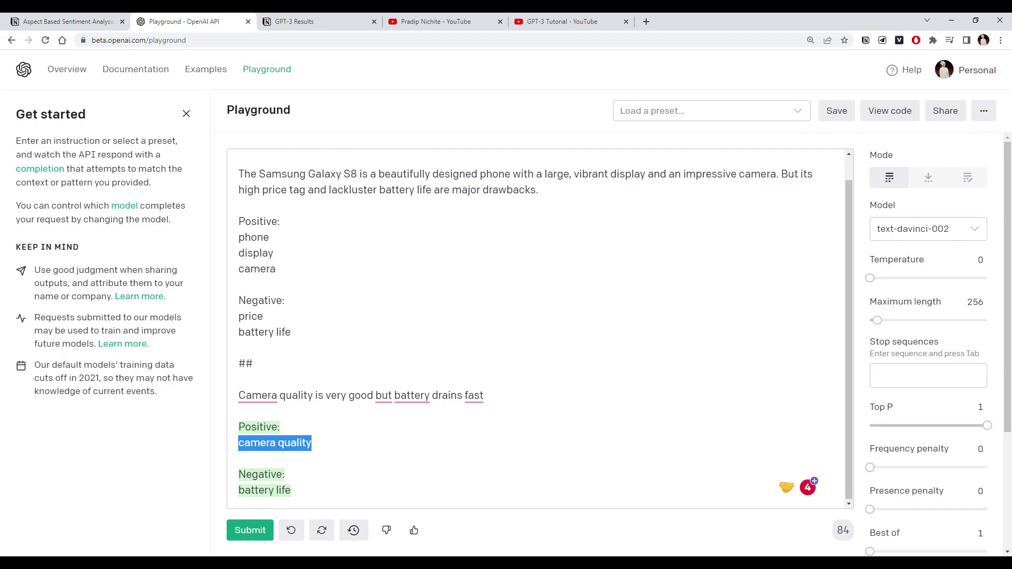
{"action": "left_click", "coordinate": [238, 443]}
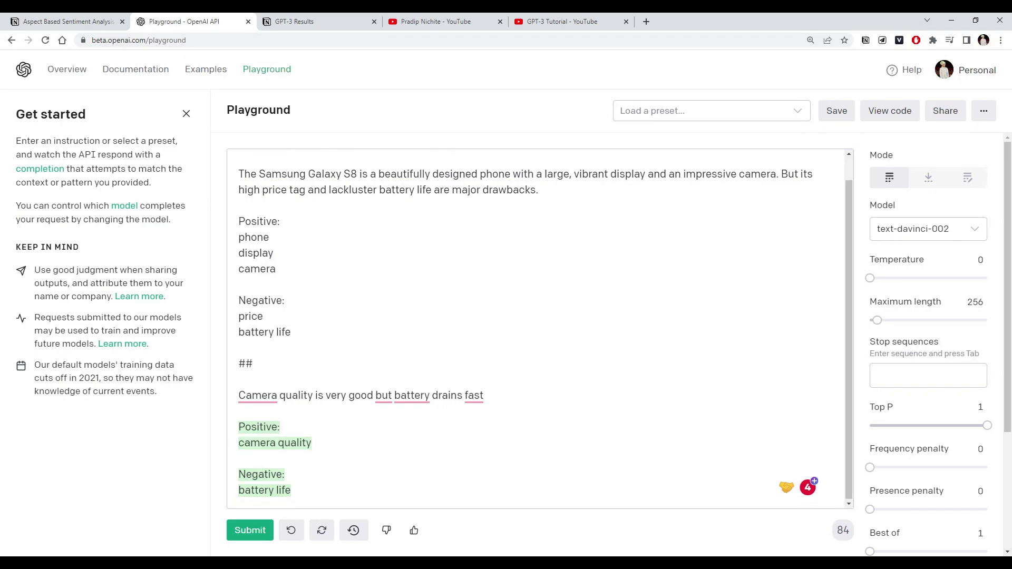
{"action": "left_click_drag", "start_coordinate": [291, 490], "coordinate": [238, 490]}
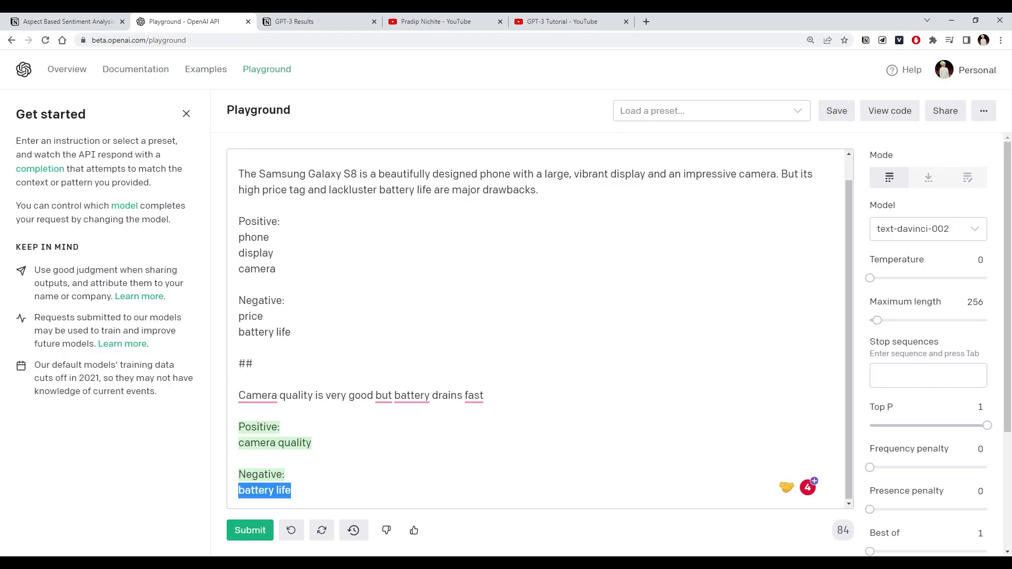
{"action": "left_click", "coordinate": [238, 490]}
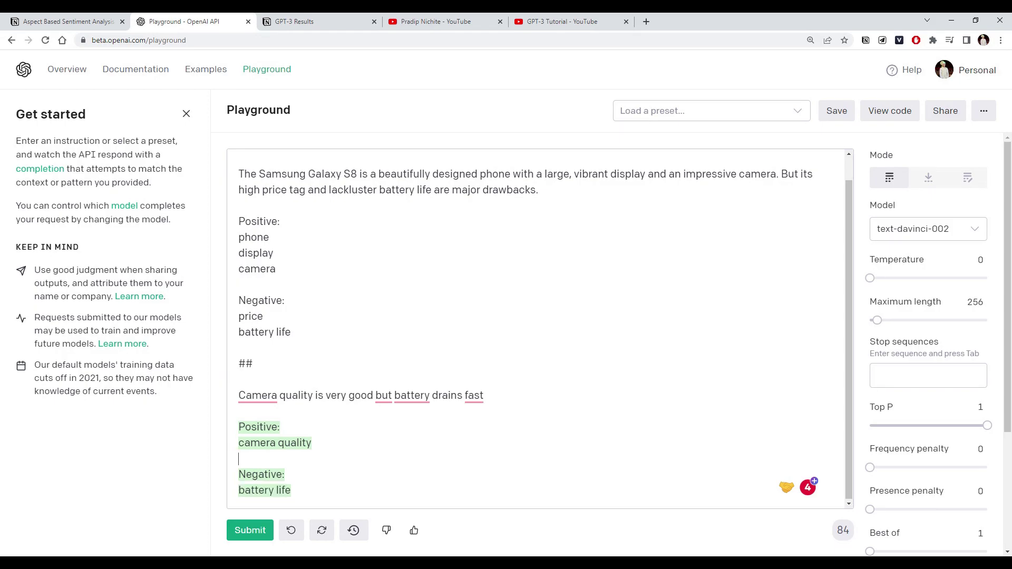
{"action": "scroll", "coordinate": [535, 328], "scroll_direction": "up", "scroll_amount": 1}
{"action": "scroll", "coordinate": [536, 328], "scroll_direction": "down", "scroll_amount": 1}
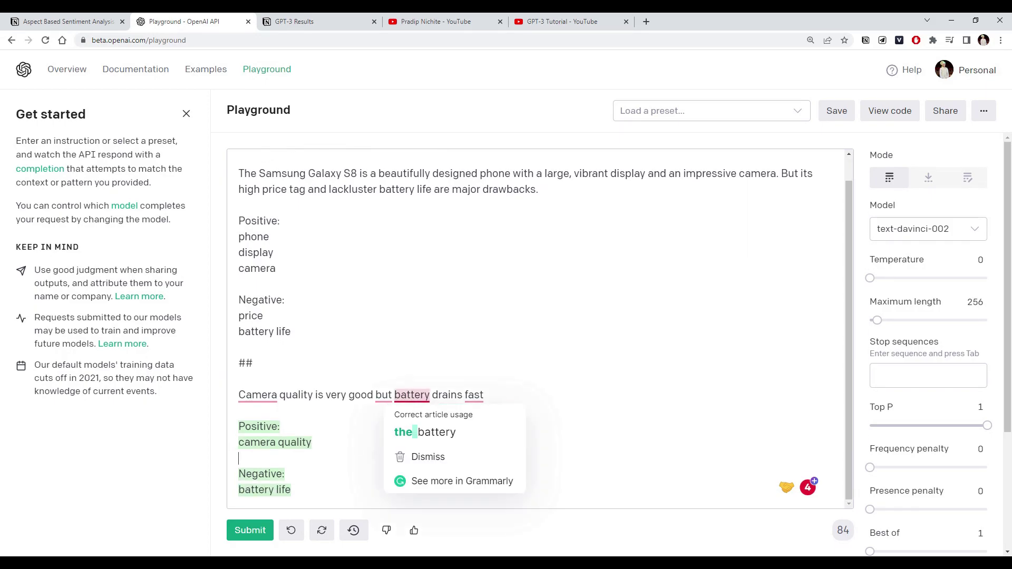
{"action": "left_click_drag", "start_coordinate": [291, 490], "coordinate": [238, 474]}
{"action": "left_click", "coordinate": [284, 475]}
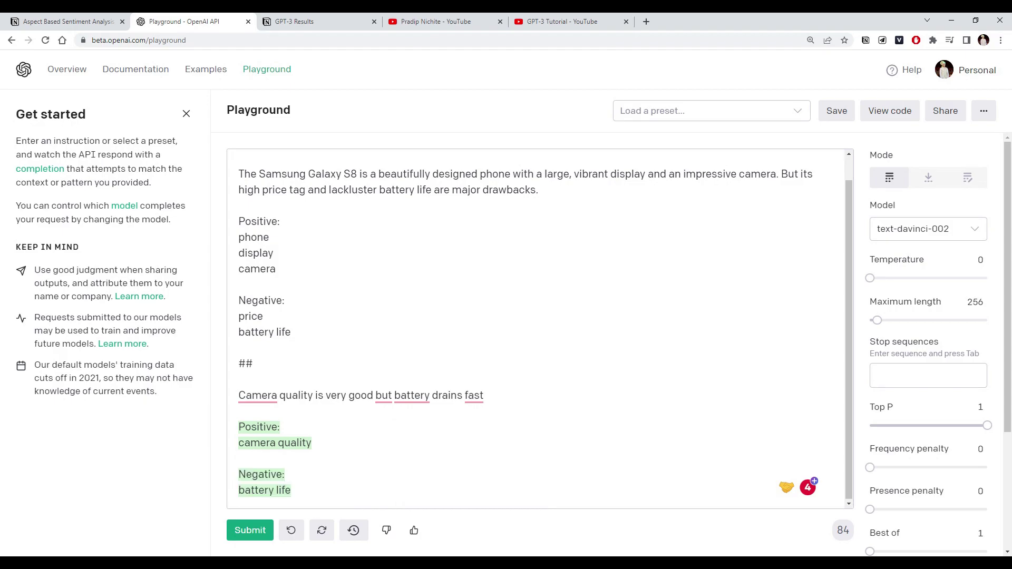
Replace the camera sentence and its generated output in the prompt with "Staff was very rude but food was delicious" from the notes
{"action": "left_click", "coordinate": [99, 24]}
{"action": "left_click_drag", "start_coordinate": [349, 237], "coordinate": [544, 237]}
{"action": "key", "text": "ctrl+c"}
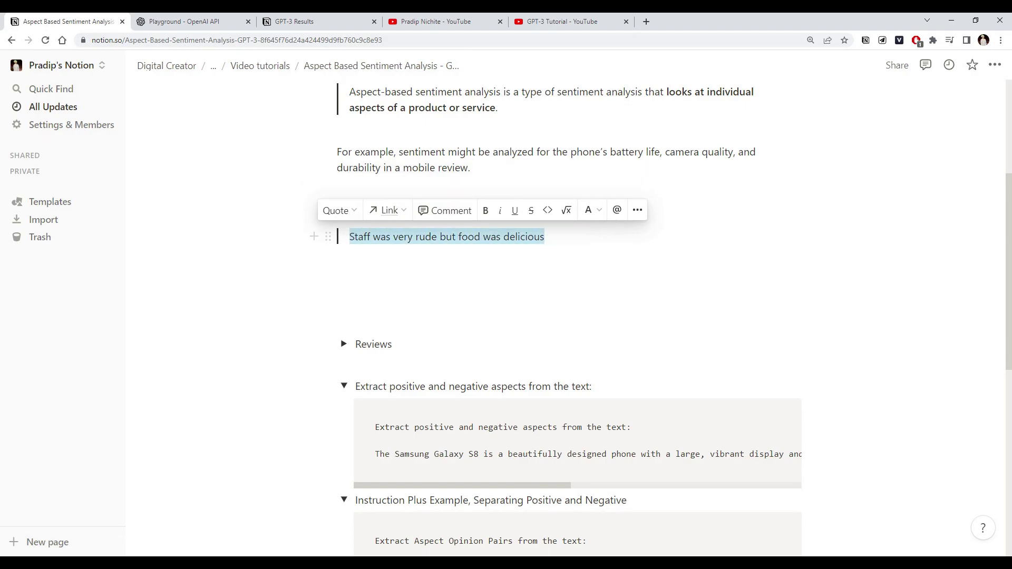
{"action": "left_click", "coordinate": [182, 21]}
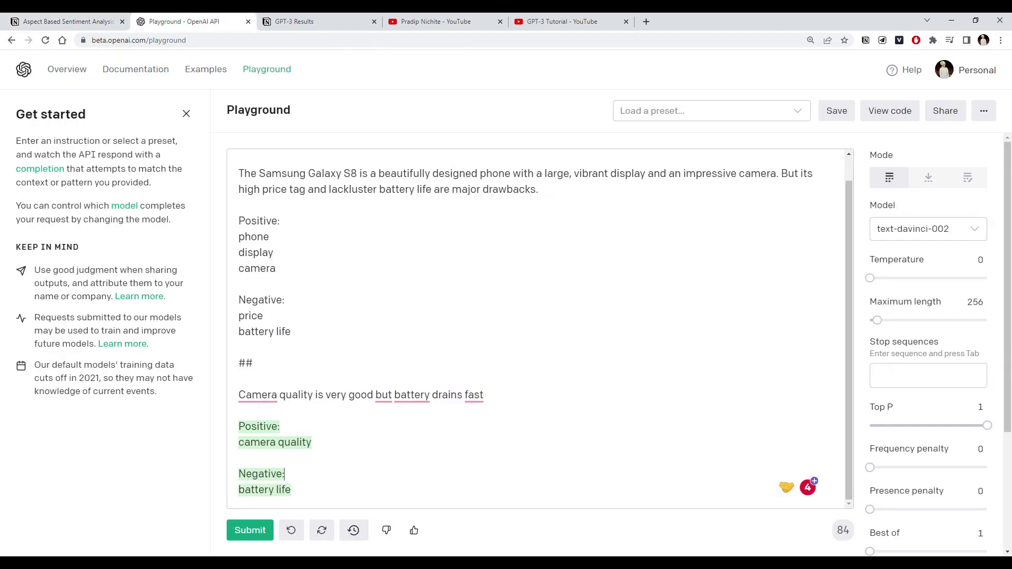
{"action": "key", "text": "shift+Up"}
{"action": "key", "text": "shift+Up"}
{"action": "key", "text": "shift+Up"}
{"action": "key", "text": "shift+Up"}
{"action": "key", "text": "shift+Up"}
{"action": "key", "text": "shift+Up"}
{"action": "key", "text": "BackSpace"}
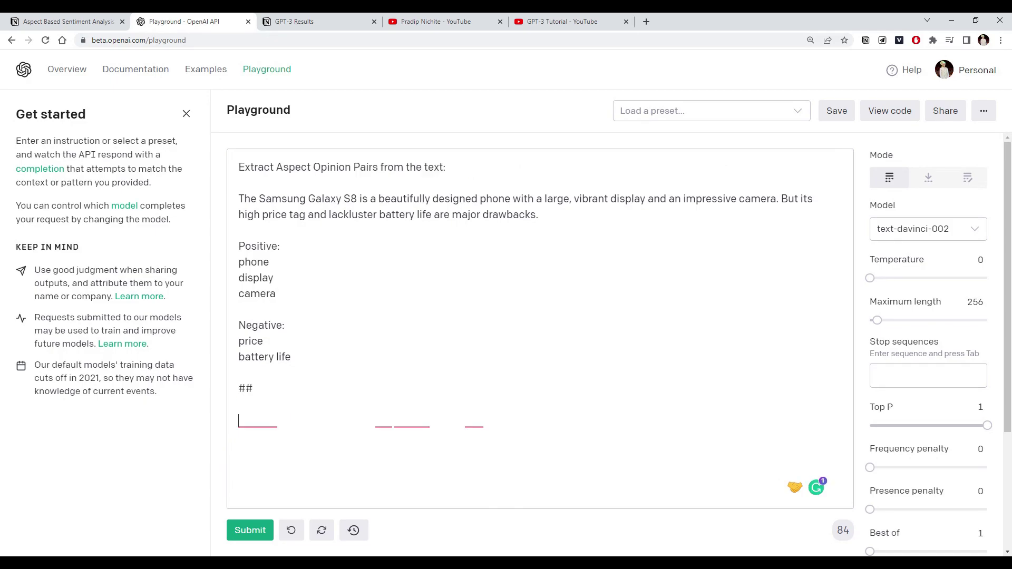
{"action": "key", "text": "ctrl+v"}
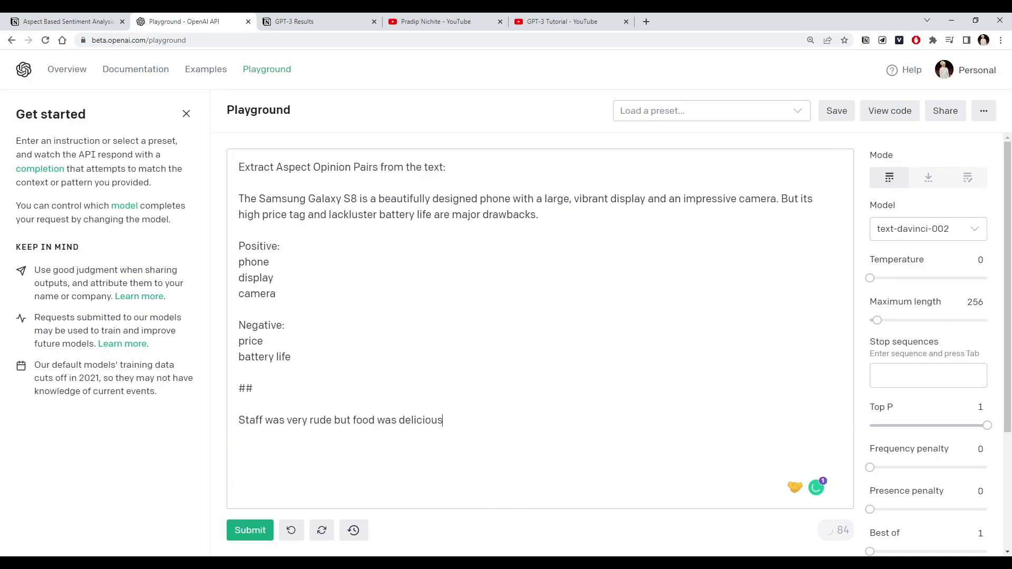
Examine the prompt's instruction line and the Samsung example with its Positive and Negative lists, down to the ## separator
{"action": "key", "text": "shift+Up"}
{"action": "key", "text": "shift+Up"}
{"action": "key", "text": "shift+Up"}
{"action": "key", "text": "shift+Up"}
{"action": "key", "text": "shift+Up"}
{"action": "key", "text": "shift+Up"}
{"action": "key", "text": "shift+Up"}
{"action": "key", "text": "shift+Up"}
{"action": "key", "text": "shift+Up"}
{"action": "key", "text": "shift+Up"}
{"action": "key", "text": "shift+Up"}
{"action": "key", "text": "shift+Up"}
{"action": "key", "text": "shift+Up"}
{"action": "key", "text": "shift+Up"}
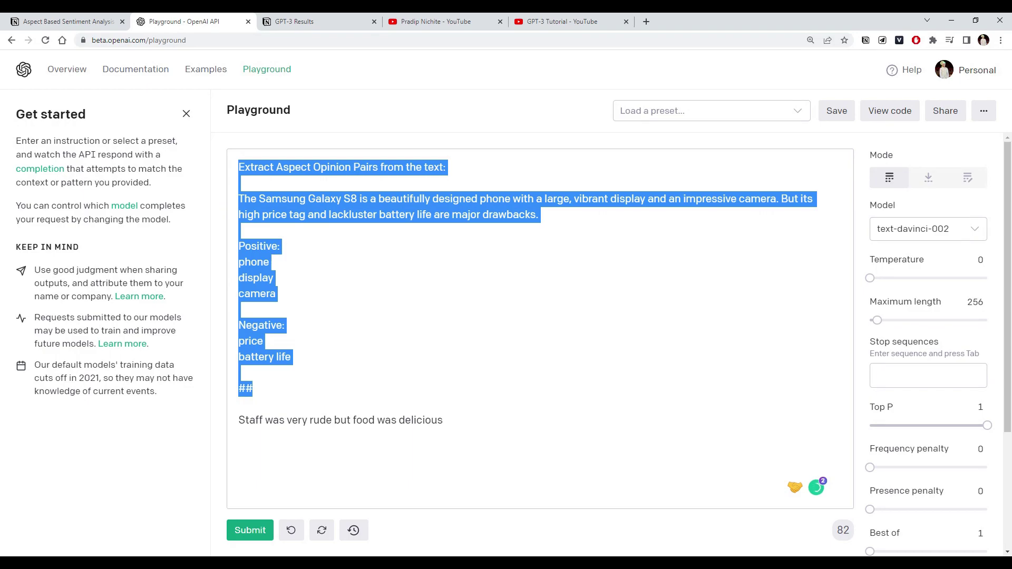
{"action": "left_click", "coordinate": [306, 224]}
{"action": "key", "text": "shift+Up"}
{"action": "key", "text": "shift+Up"}
{"action": "key", "text": "shift+Up"}
{"action": "key", "text": "shift+Up"}
{"action": "left_click_drag", "start_coordinate": [295, 227], "coordinate": [254, 388]}
{"action": "left_click", "coordinate": [254, 388]}
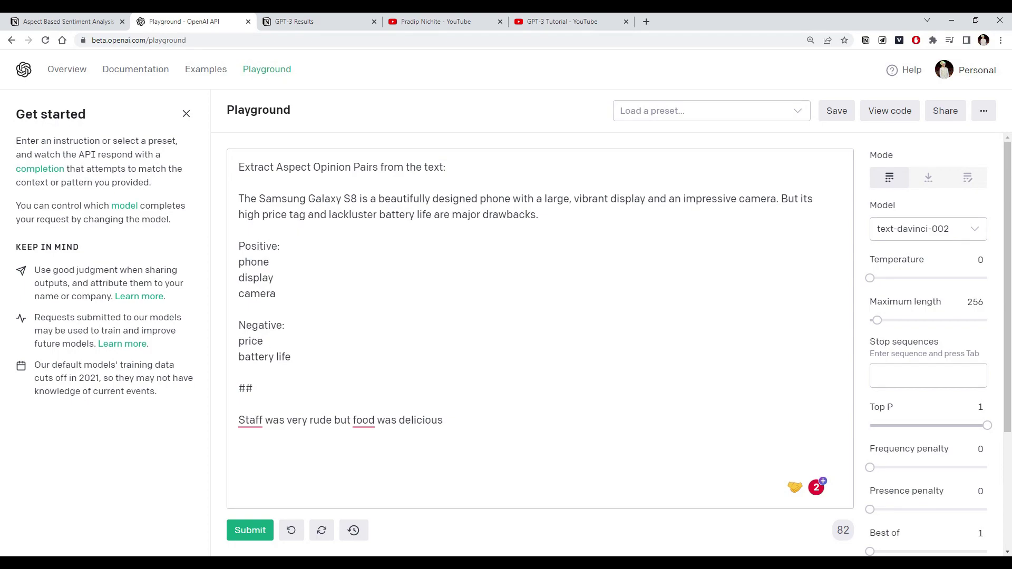
{"action": "left_click_drag", "start_coordinate": [239, 167], "coordinate": [443, 167]}
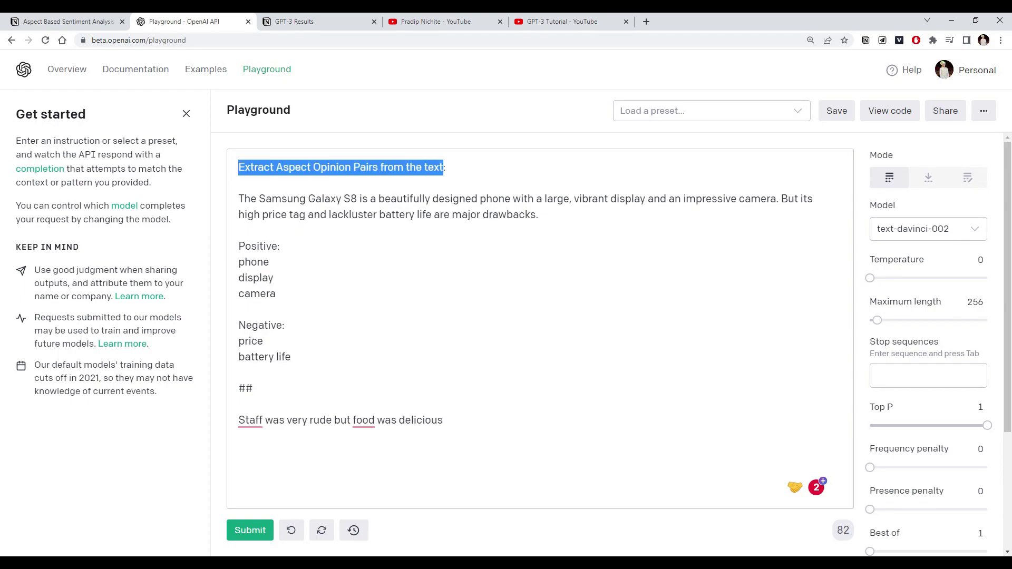
{"action": "left_click_drag", "start_coordinate": [239, 262], "coordinate": [290, 357]}
{"action": "key", "text": "shift+Up"}
{"action": "key", "text": "shift+Up"}
{"action": "key", "text": "shift+Up"}
{"action": "key", "text": "shift+Up"}
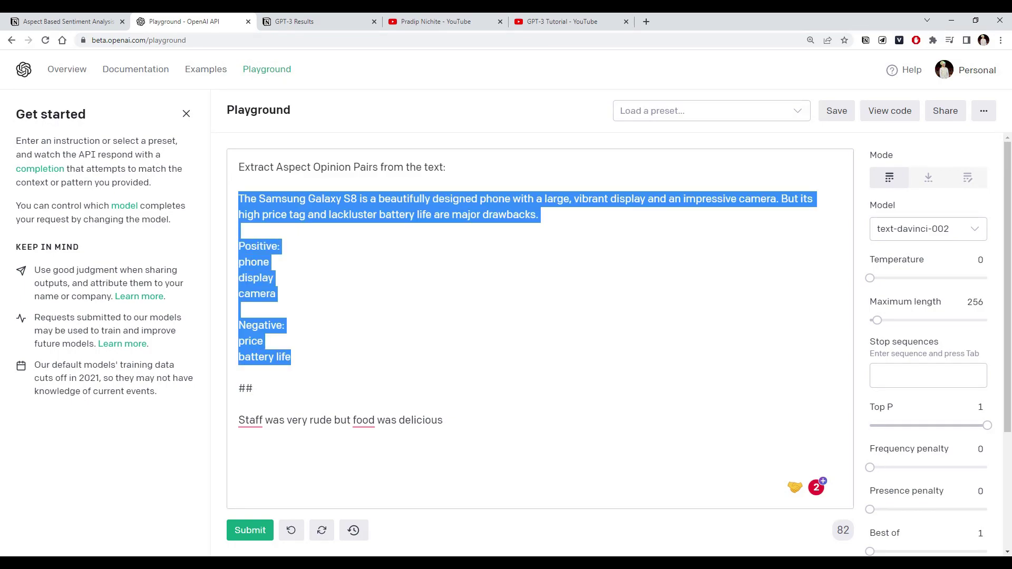
Submit the prompt to extract the aspects of the staff and food sentence
{"action": "left_click", "coordinate": [604, 213]}
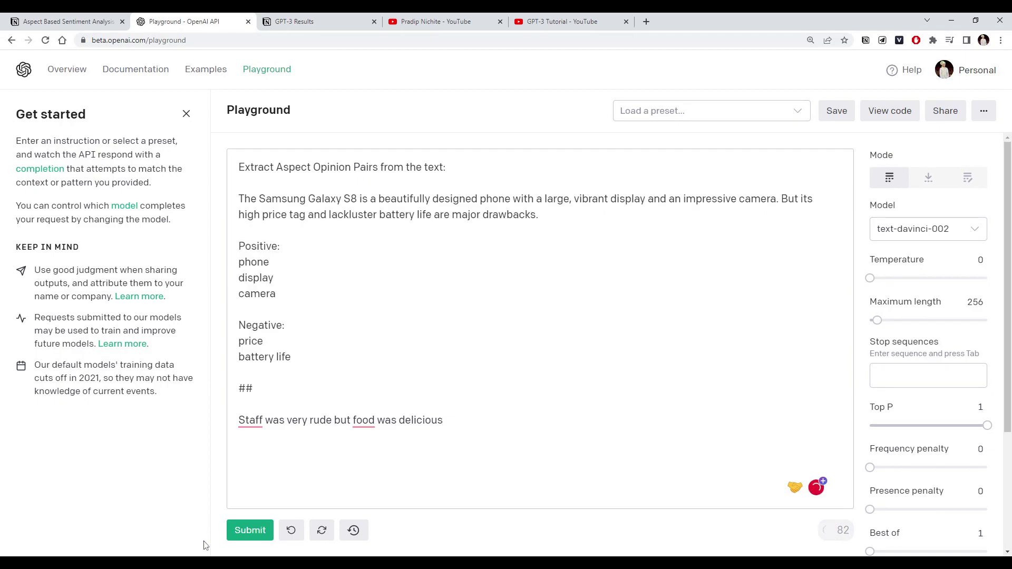
{"action": "left_click", "coordinate": [250, 530]}
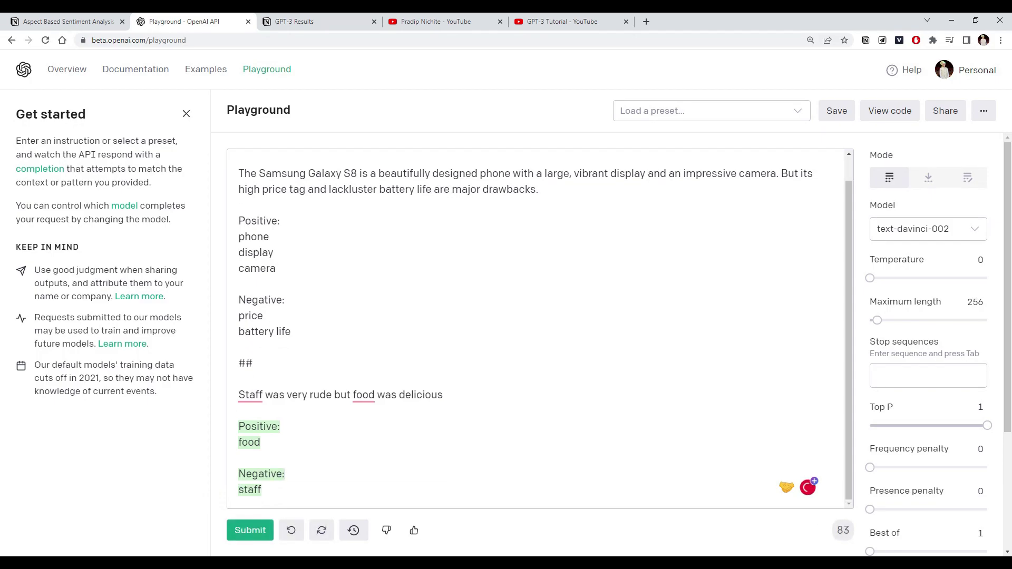
Compare the Samsung example's format with the Positive and Negative aspects generated for the staff and food sentence
{"action": "left_click_drag", "start_coordinate": [238, 221], "coordinate": [238, 348]}
{"action": "left_click", "coordinate": [239, 347]}
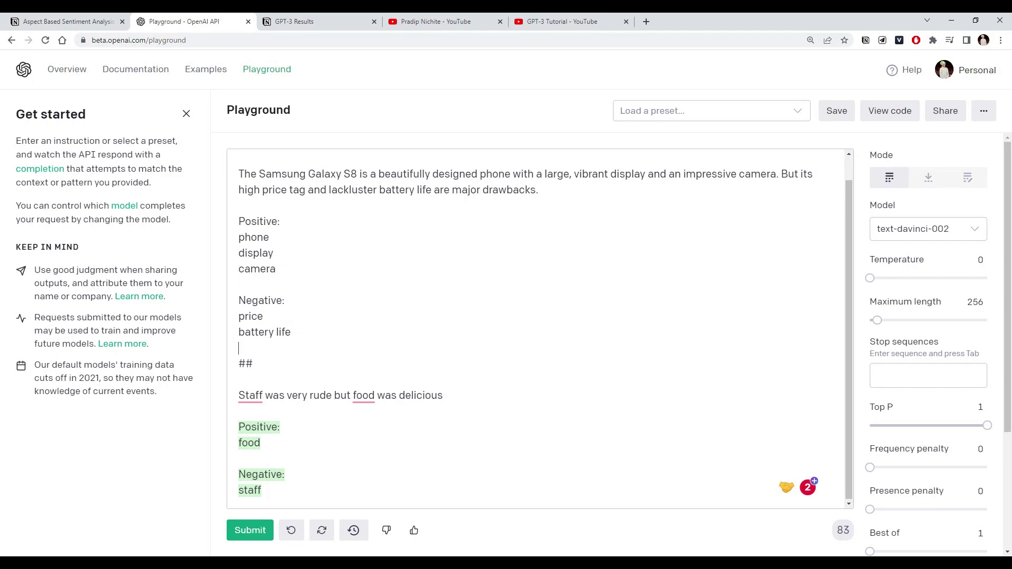
{"action": "scroll", "coordinate": [544, 332], "scroll_direction": "up", "scroll_amount": 1}
{"action": "left_click_drag", "start_coordinate": [238, 199], "coordinate": [256, 390]}
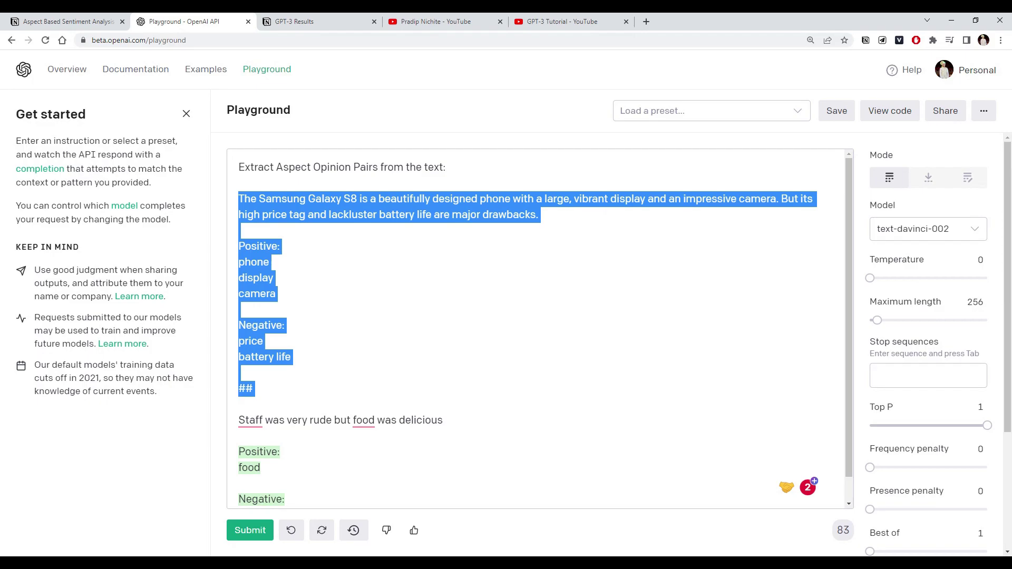
{"action": "left_click", "coordinate": [257, 390]}
{"action": "scroll", "coordinate": [540, 329], "scroll_direction": "down", "scroll_amount": 1}
{"action": "left_click_drag", "start_coordinate": [261, 489], "coordinate": [238, 411]}
{"action": "left_click", "coordinate": [261, 489]}
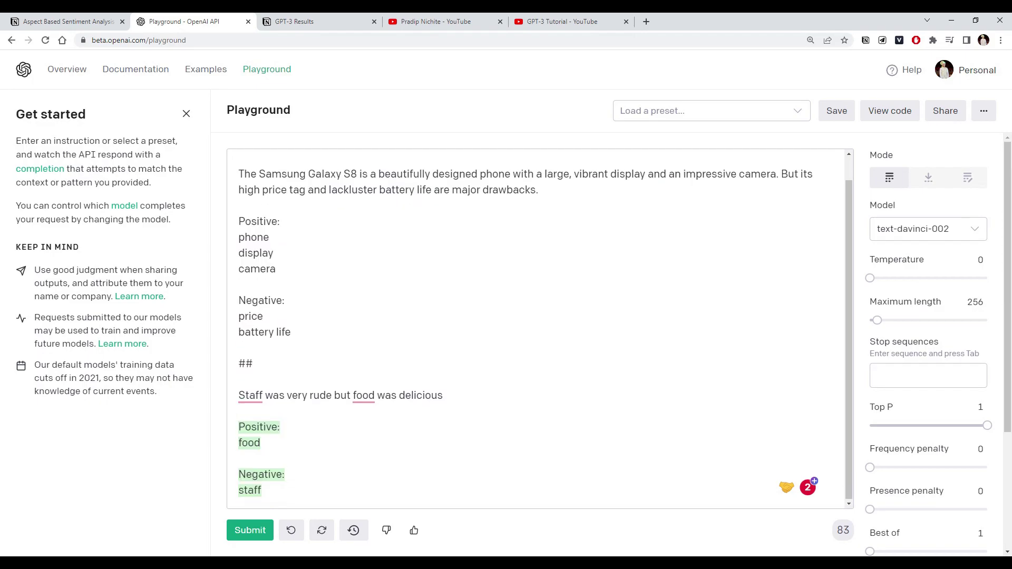
{"action": "left_click_drag", "start_coordinate": [245, 396], "coordinate": [262, 490]}
{"action": "left_click", "coordinate": [261, 490]}
{"action": "left_click_drag", "start_coordinate": [291, 332], "coordinate": [239, 190]}
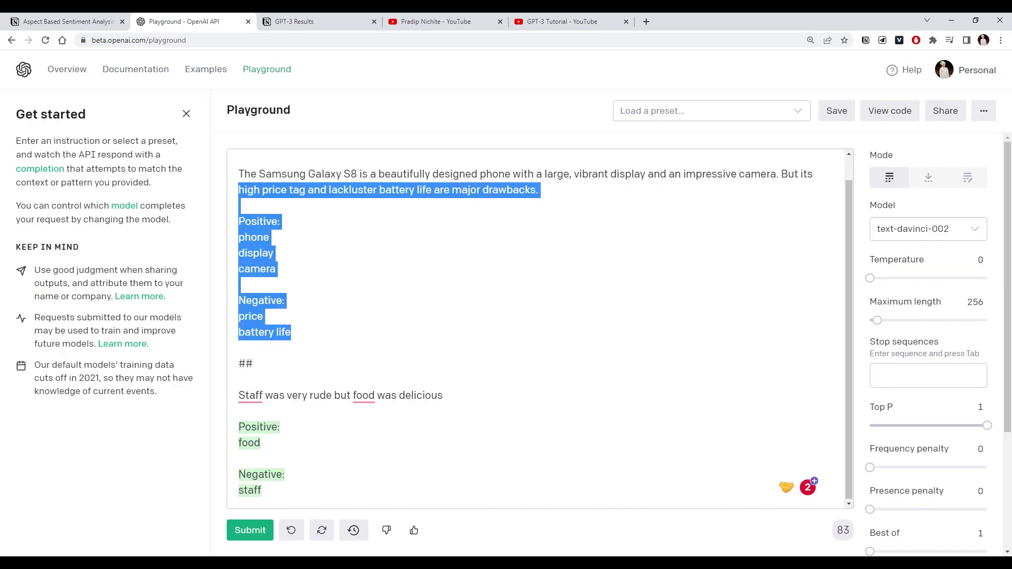
Re-enter the blank line between the staff and food sentence and its Positive heading, and add a new line after "staff"
{"action": "left_click", "coordinate": [239, 380]}
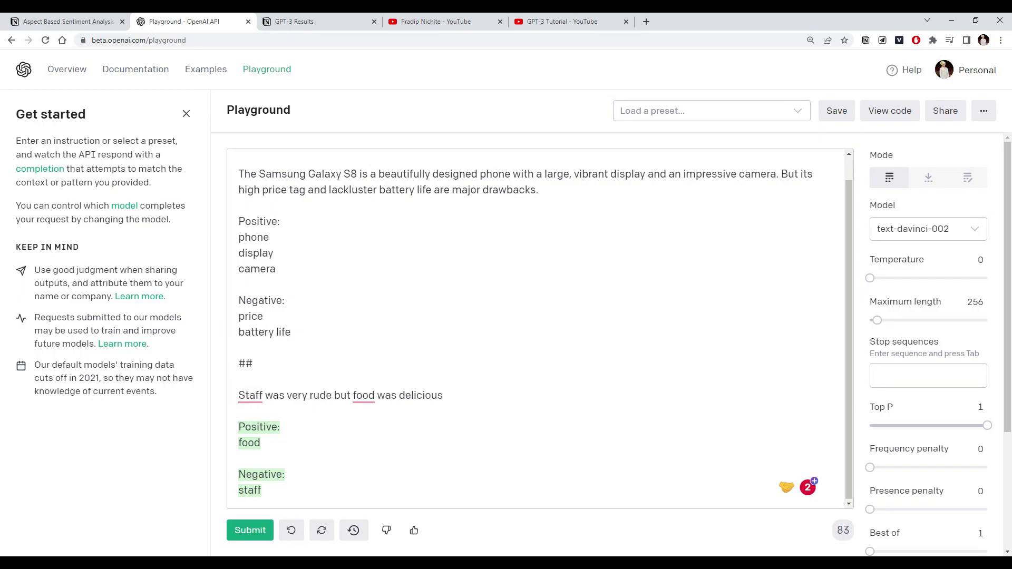
{"action": "key", "text": "BackSpace"}
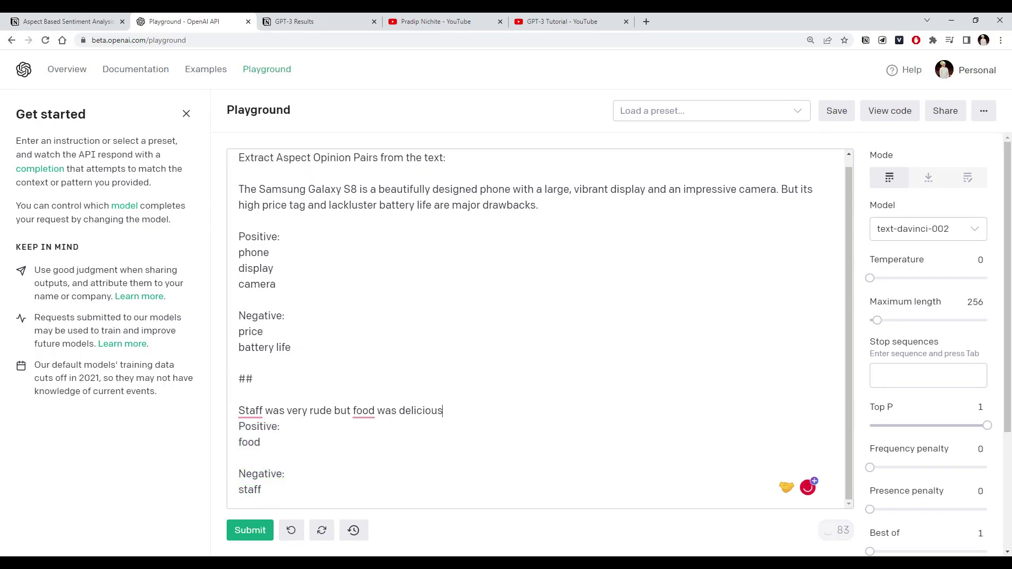
{"action": "key", "text": "Return"}
{"action": "left_click", "coordinate": [261, 490]}
{"action": "key", "text": "Return"}
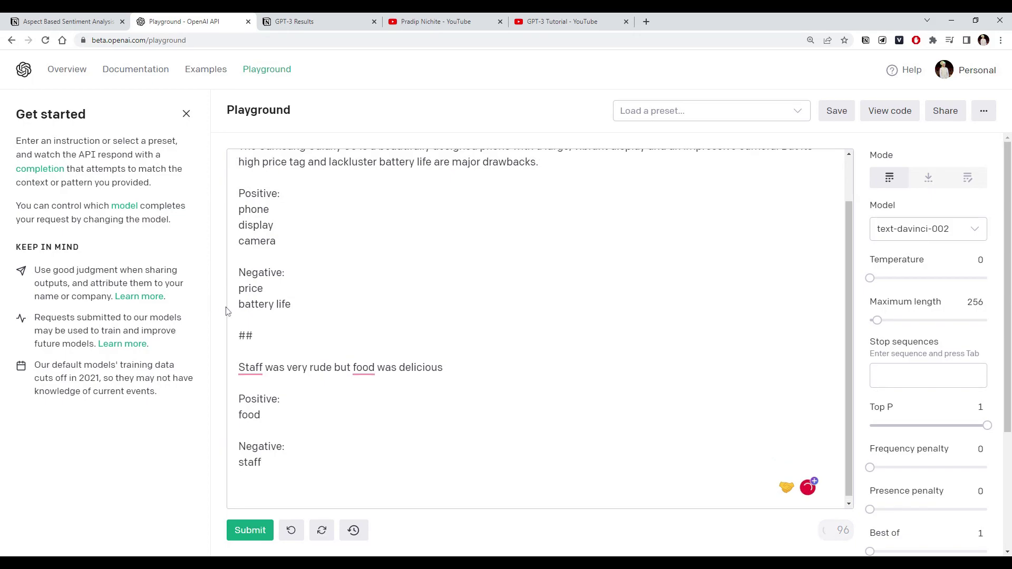
Copy the ## separator and paste it below the staff and food example, separated by a blank line
{"action": "double_click", "coordinate": [245, 336]}
{"action": "key", "text": "ctrl+c"}
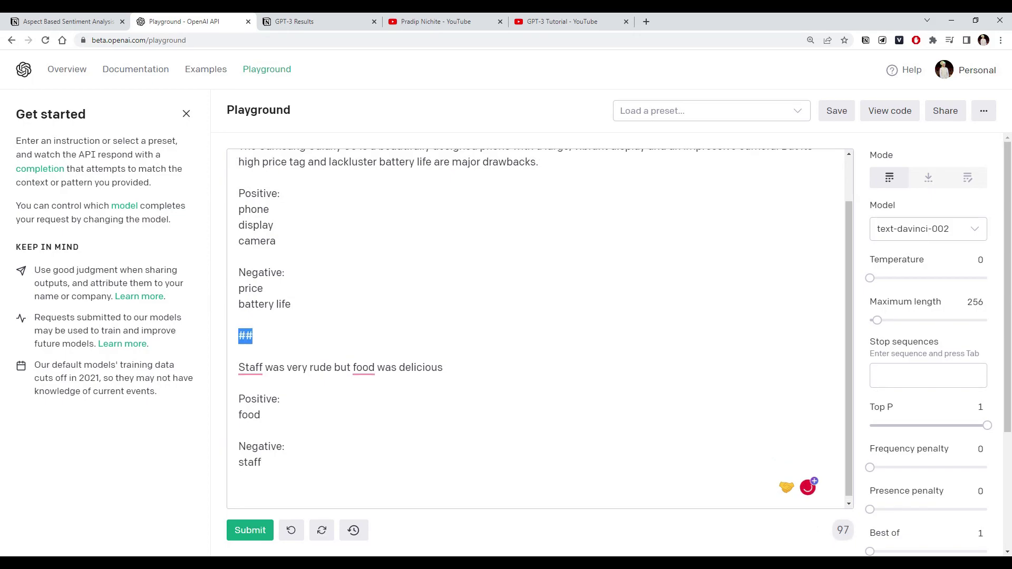
{"action": "left_click", "coordinate": [238, 478]}
{"action": "key", "text": "ctrl+v"}
{"action": "left_click_drag", "start_coordinate": [282, 446], "coordinate": [276, 447]}
{"action": "left_click", "coordinate": [261, 463]}
{"action": "key", "text": "Return"}
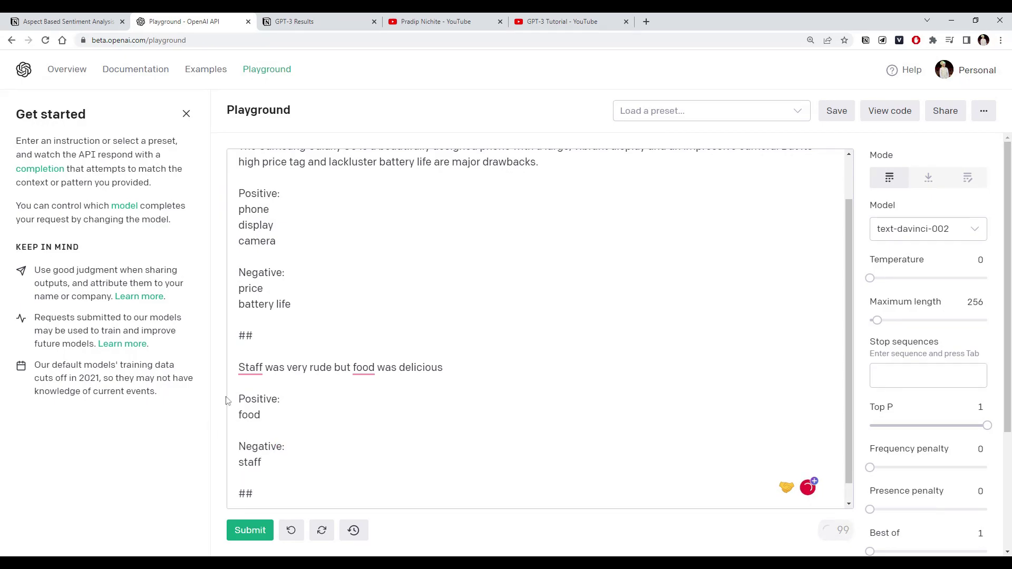
Review the two examples in the prompt, the Samsung one and the staff and food one, with their ## separators
{"action": "left_click_drag", "start_coordinate": [237, 367], "coordinate": [262, 462]}
{"action": "left_click", "coordinate": [262, 462]}
{"action": "scroll", "coordinate": [262, 462], "scroll_direction": "down", "scroll_amount": 1}
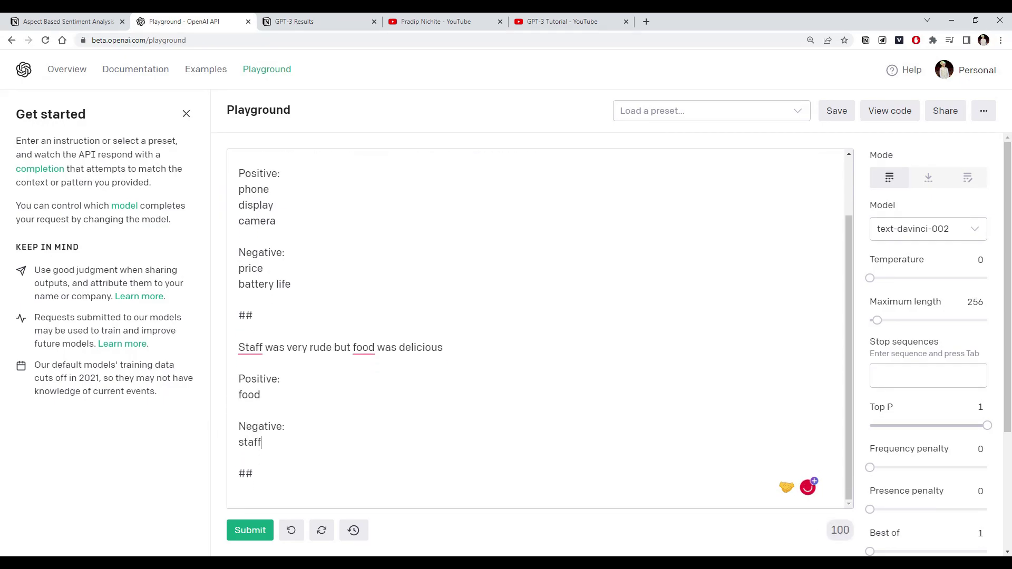
{"action": "scroll", "coordinate": [538, 327], "scroll_direction": "up", "scroll_amount": 2}
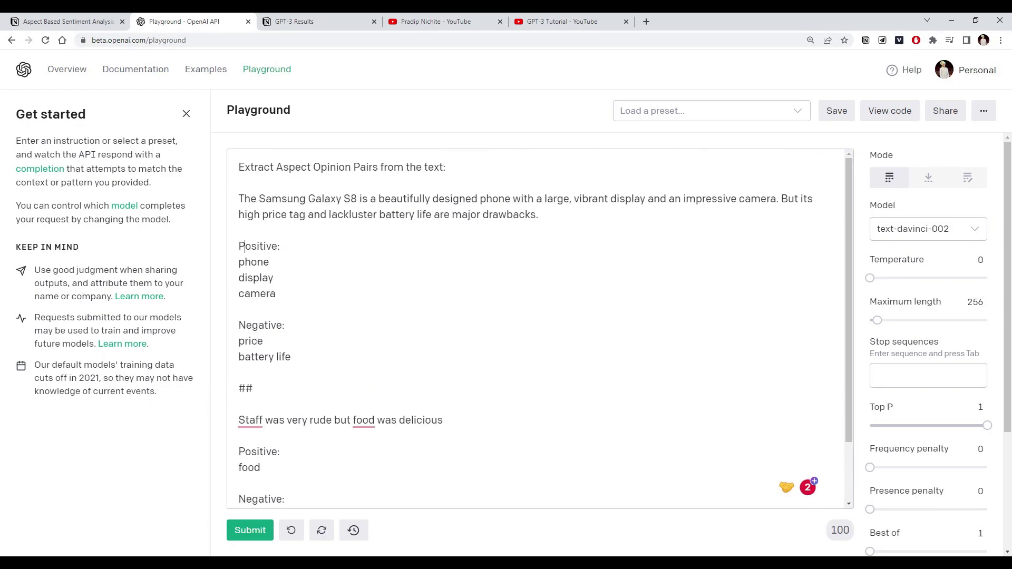
{"action": "left_click_drag", "start_coordinate": [238, 199], "coordinate": [253, 388]}
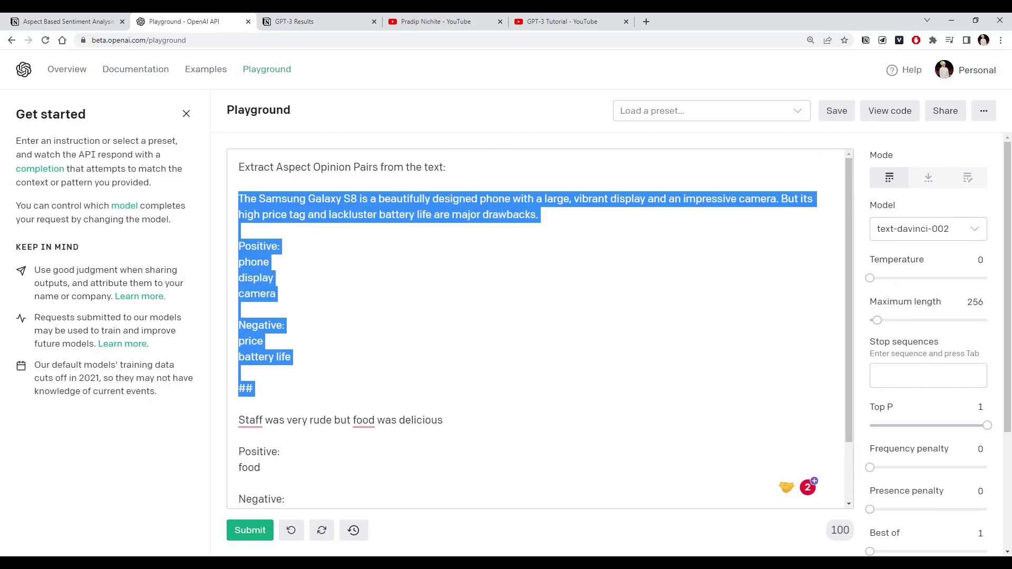
{"action": "left_click", "coordinate": [253, 388]}
{"action": "scroll", "coordinate": [253, 388], "scroll_direction": "down", "scroll_amount": 1}
{"action": "scroll", "coordinate": [537, 326], "scroll_direction": "up", "scroll_amount": 1}
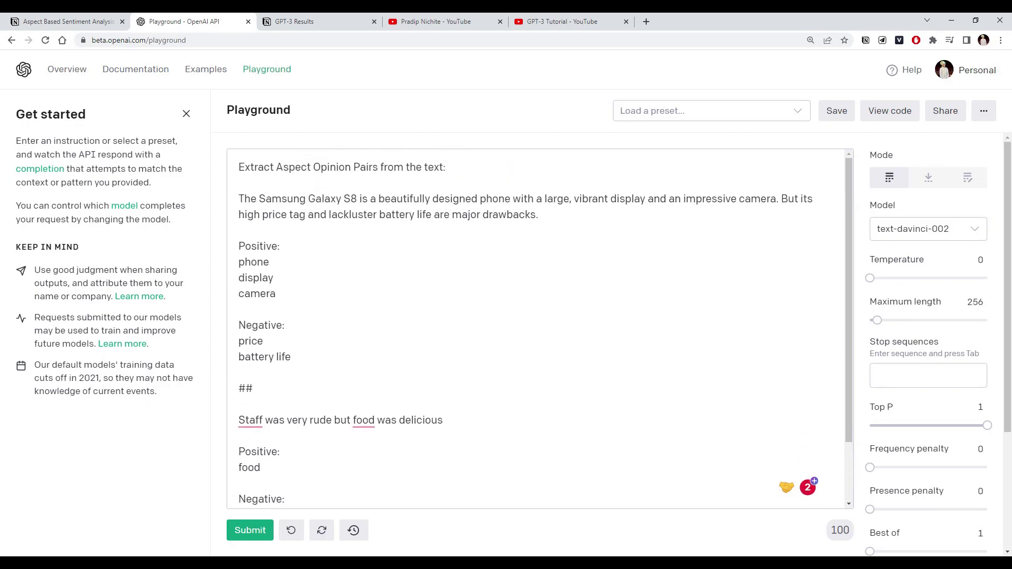
{"action": "scroll", "coordinate": [538, 327], "scroll_direction": "down", "scroll_amount": 1}
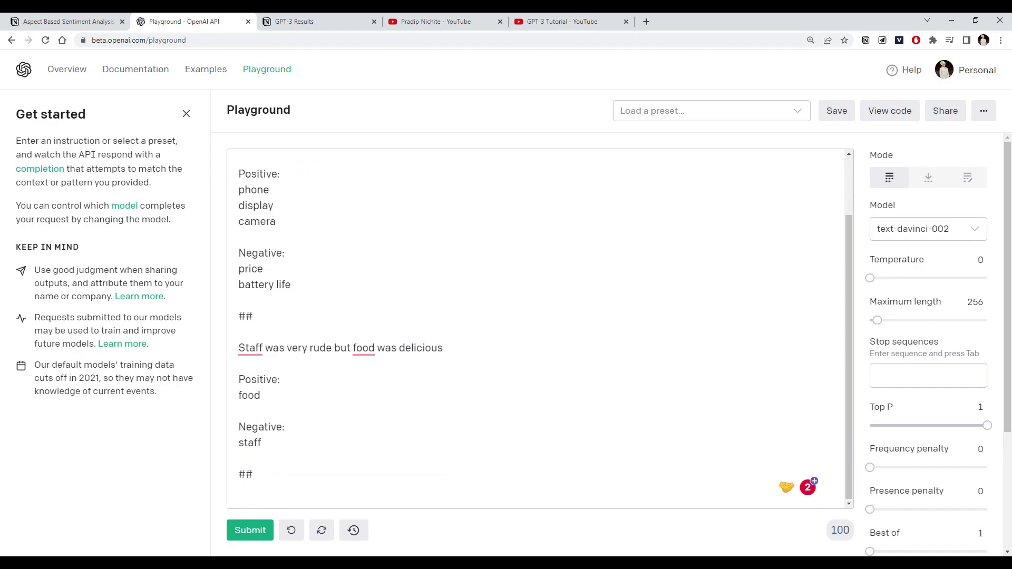
Expand Reviews in the notes, copy the hotel review starting "Rooms are quite good", and paste it below the last ## in the Playground prompt
{"action": "left_click", "coordinate": [62, 17]}
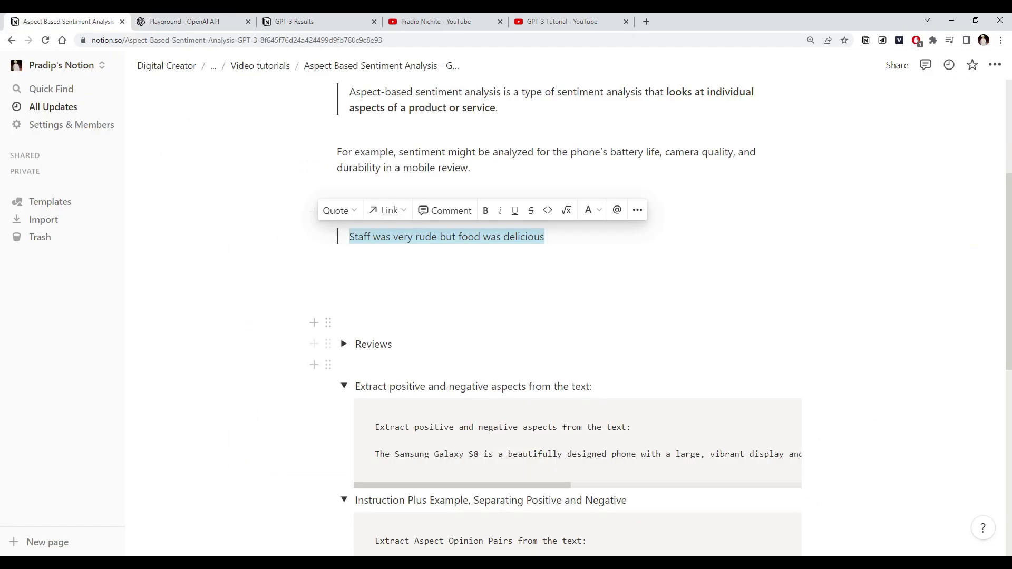
{"action": "left_click", "coordinate": [359, 302]}
{"action": "scroll", "coordinate": [337, 280], "scroll_direction": "down", "scroll_amount": 2}
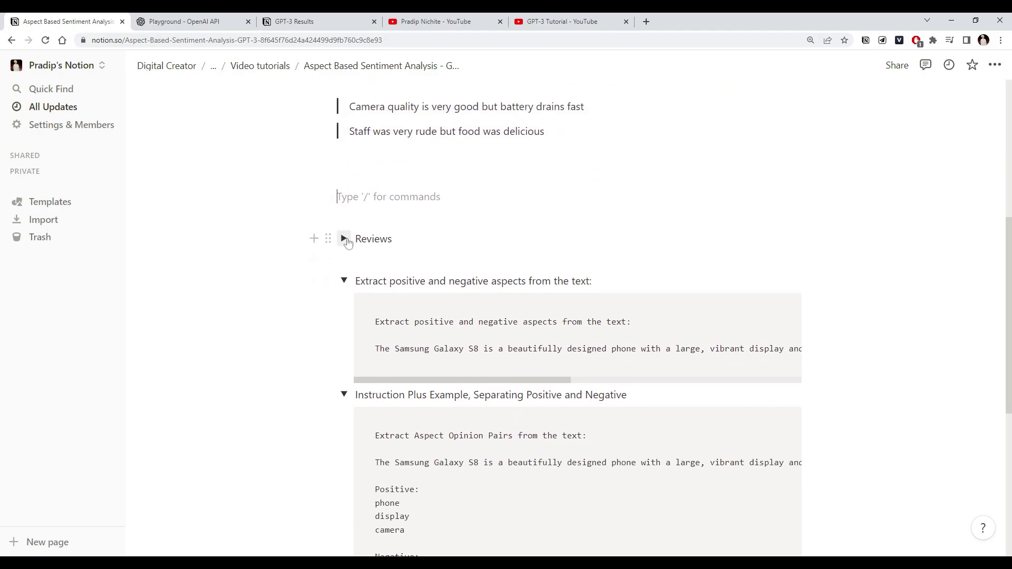
{"action": "left_click", "coordinate": [344, 238]}
{"action": "scroll", "coordinate": [527, 316], "scroll_direction": "down", "scroll_amount": 1}
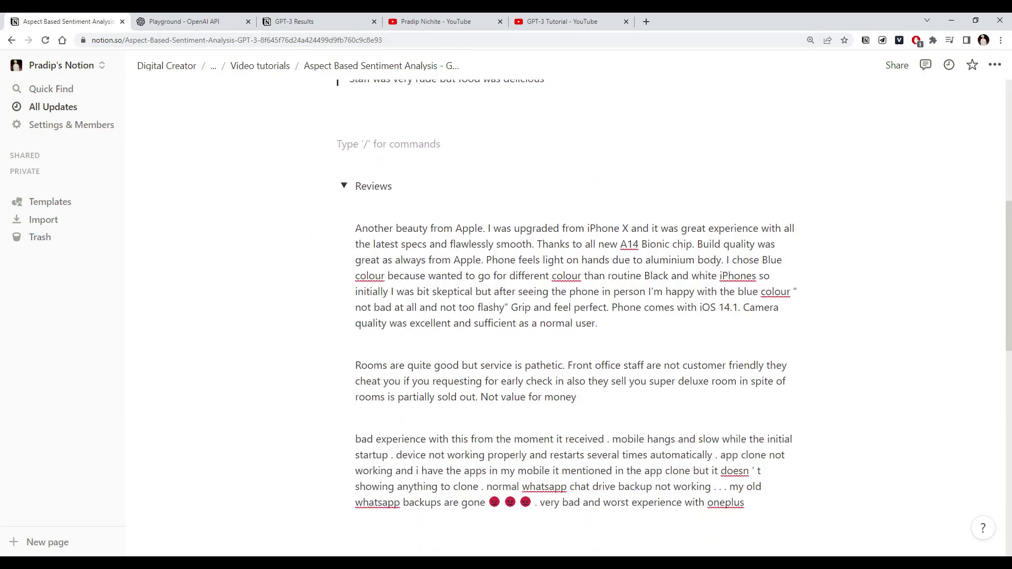
{"action": "scroll", "coordinate": [527, 317], "scroll_direction": "down", "scroll_amount": 1}
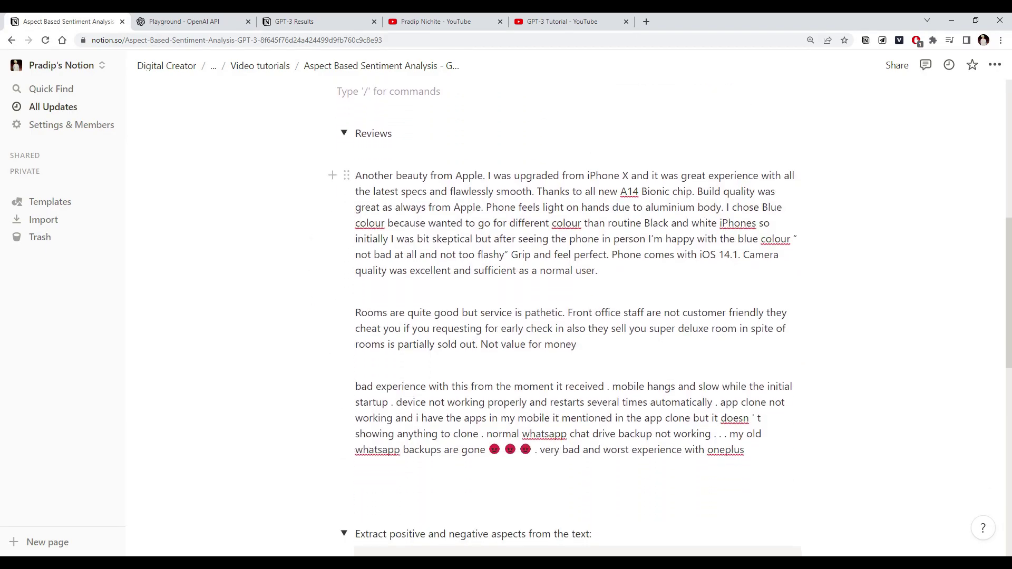
{"action": "left_click_drag", "start_coordinate": [355, 313], "coordinate": [577, 344]}
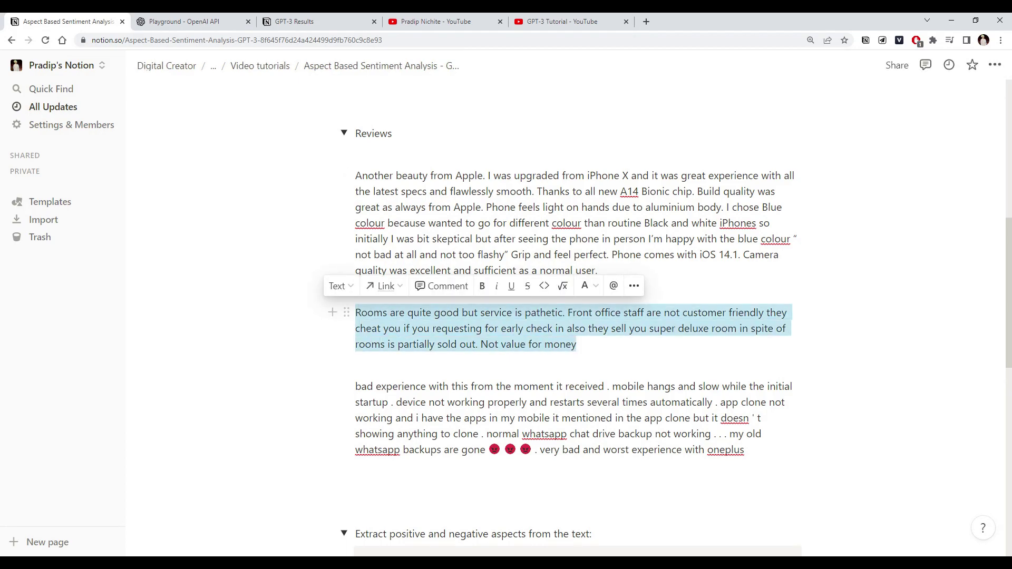
{"action": "left_click", "coordinate": [185, 21]}
{"action": "key", "text": "Return"}
{"action": "key", "text": "ctrl+v"}
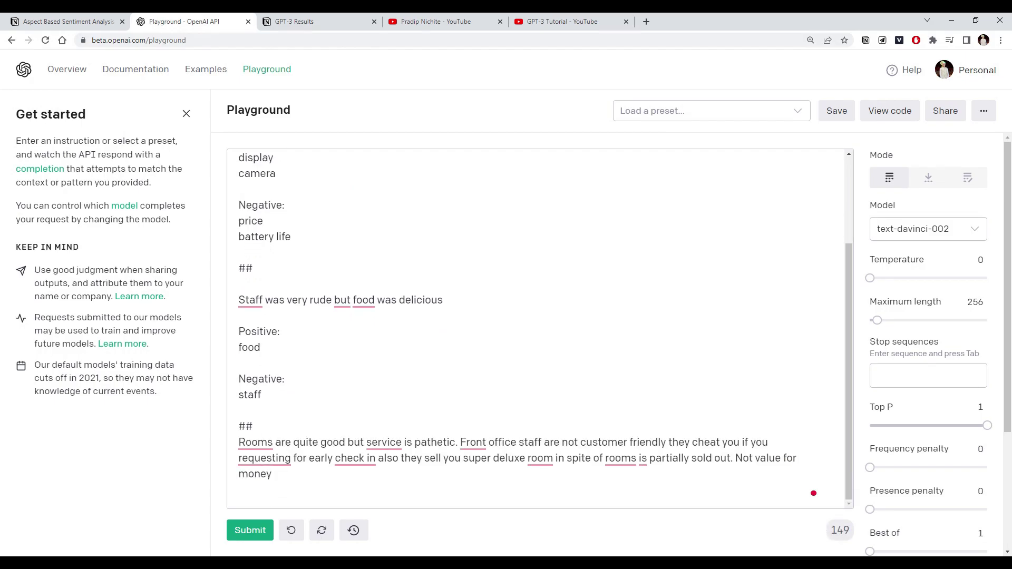
Insert a blank line between ## and the hotel review, add new lines after the review, and submit the prompt
{"action": "left_click", "coordinate": [253, 426]}
{"action": "key", "text": "Return"}
{"action": "scroll", "coordinate": [539, 328], "scroll_direction": "down", "scroll_amount": 1}
{"action": "key", "text": "ctrl+End"}
{"action": "key", "text": "Return"}
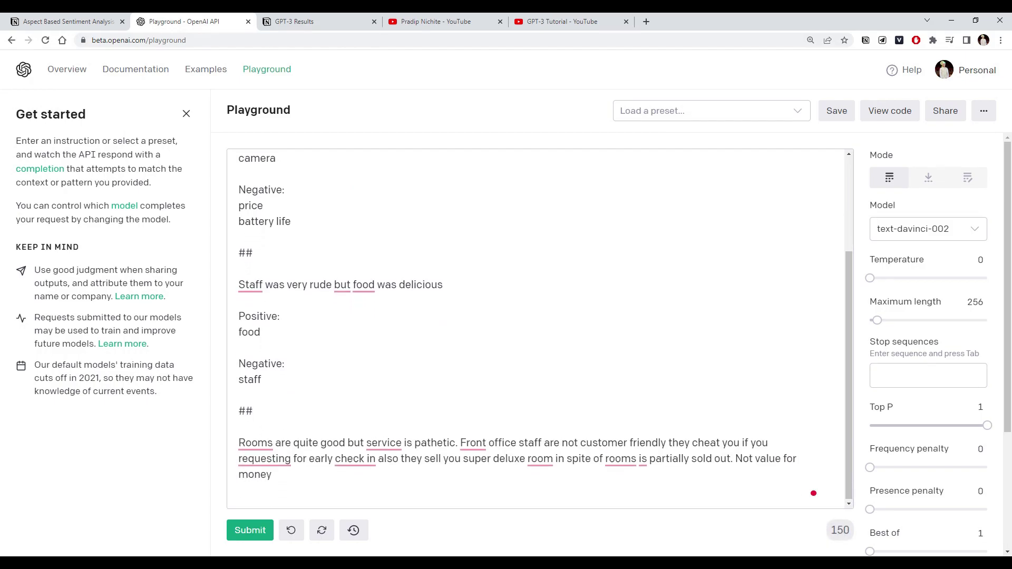
{"action": "key", "text": "Return"}
{"action": "scroll", "coordinate": [540, 328], "scroll_direction": "down", "scroll_amount": 1}
{"action": "key", "text": "ctrl+Return"}
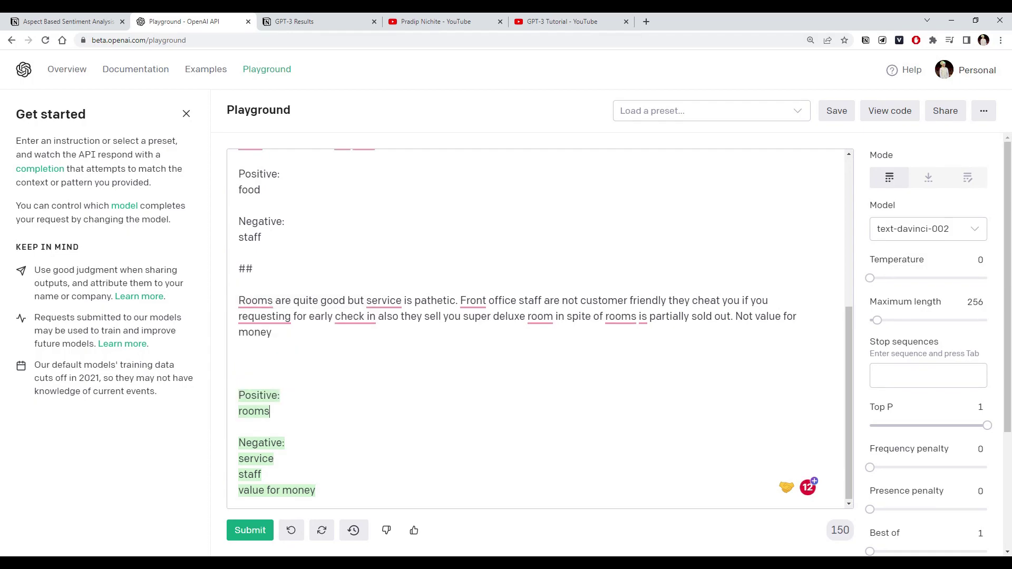
Compare the hotel review's wording with the Positive and Negative aspects generated for it
{"action": "left_click_drag", "start_coordinate": [345, 300], "coordinate": [212, 302]}
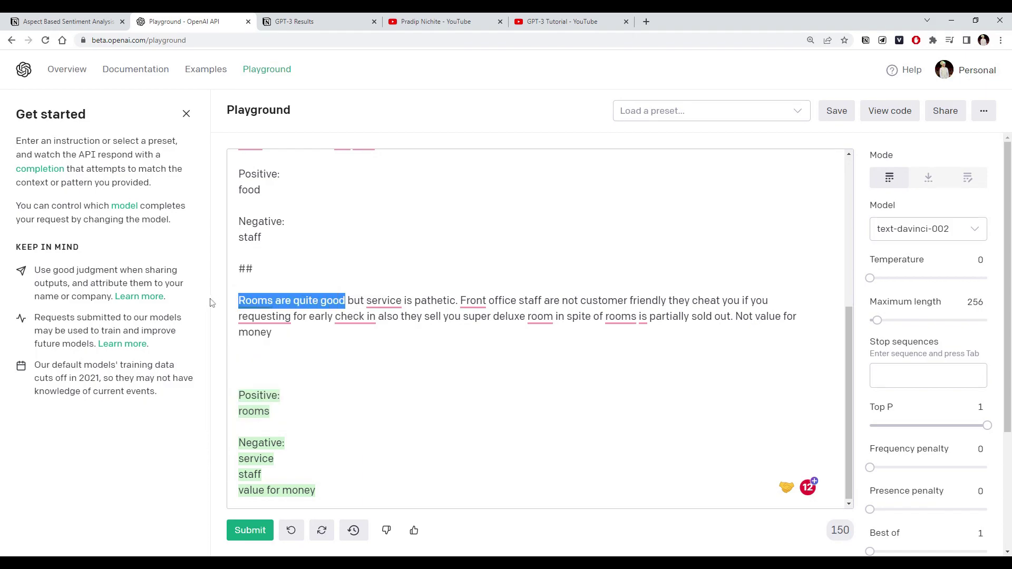
{"action": "left_click_drag", "start_coordinate": [270, 412], "coordinate": [238, 395]}
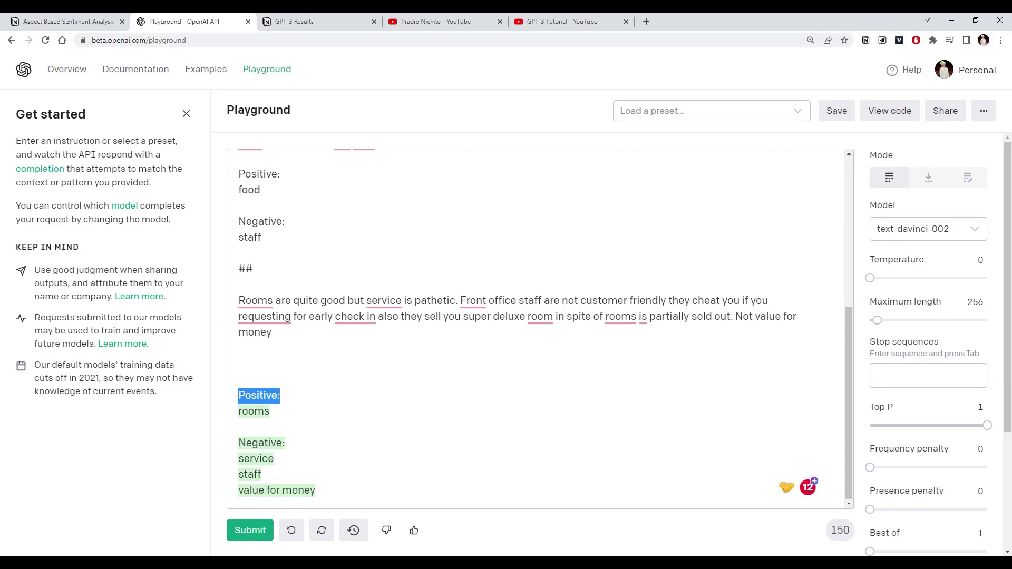
{"action": "left_click_drag", "start_coordinate": [238, 459], "coordinate": [315, 490]}
{"action": "left_click", "coordinate": [315, 491]}
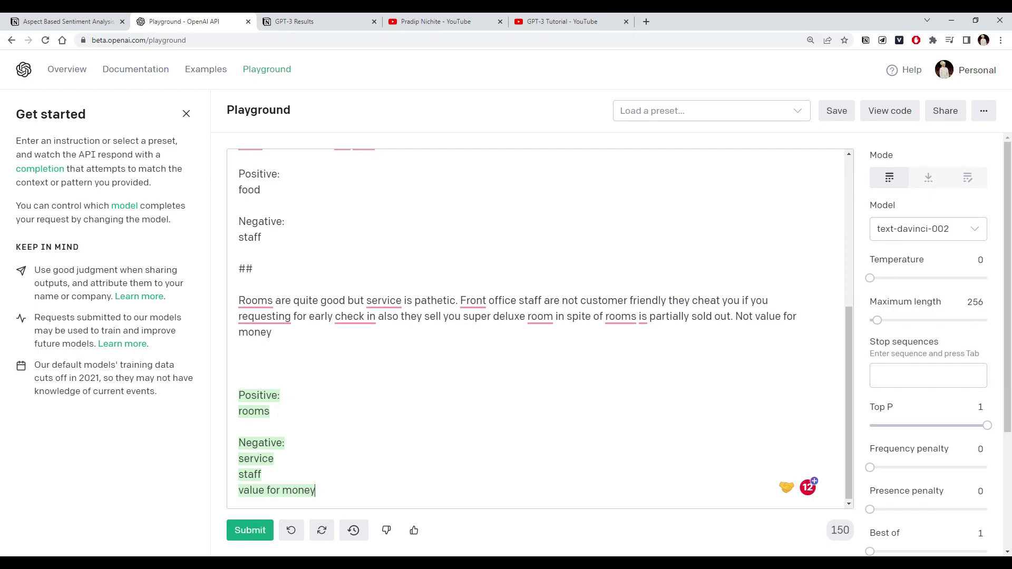
Check the service and staff wording against the generated negative aspects, and reread the instruction line that opens the prompt
{"action": "left_click_drag", "start_coordinate": [455, 299], "coordinate": [367, 300]}
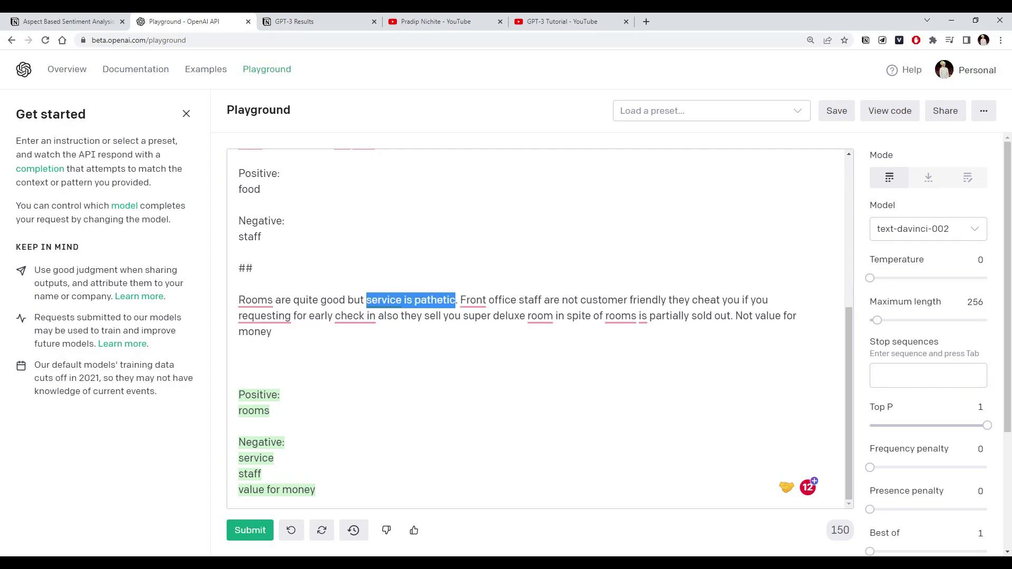
{"action": "double_click", "coordinate": [249, 475]}
{"action": "left_click_drag", "start_coordinate": [315, 490], "coordinate": [223, 385]}
{"action": "left_click", "coordinate": [232, 386]}
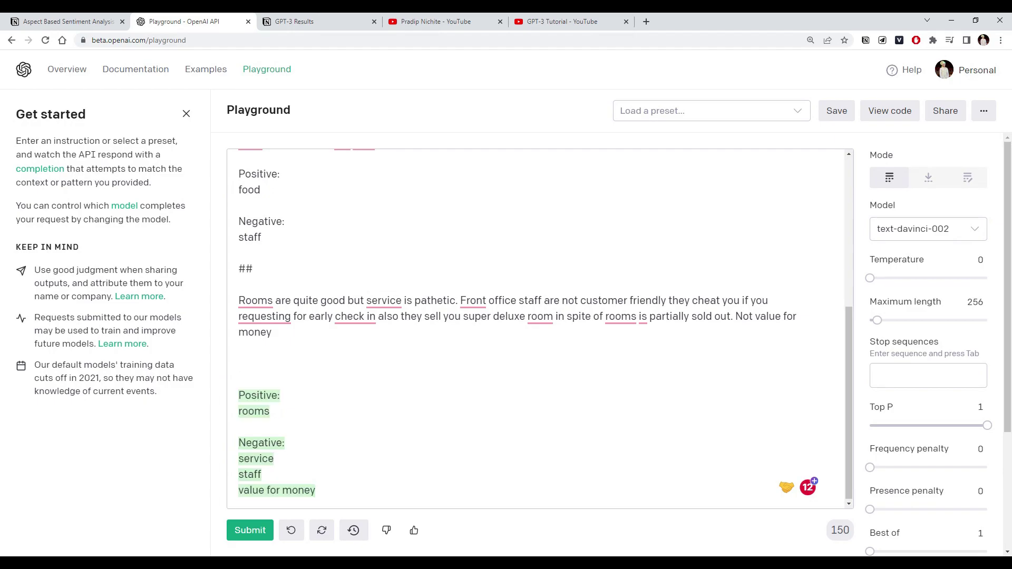
{"action": "scroll", "coordinate": [540, 328], "scroll_direction": "up", "scroll_amount": 5}
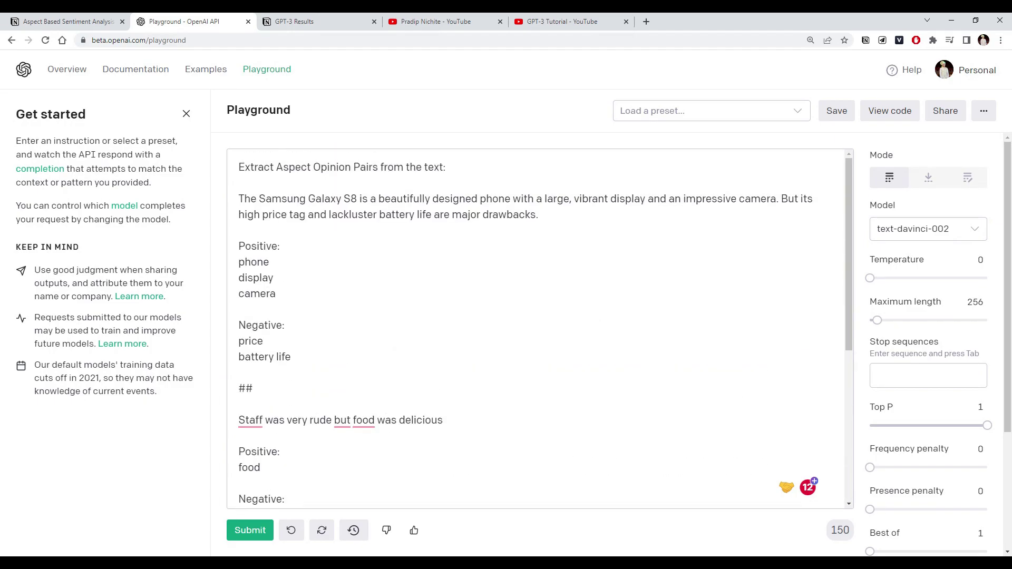
{"action": "left_click_drag", "start_coordinate": [446, 167], "coordinate": [276, 168]}
{"action": "scroll", "coordinate": [535, 329], "scroll_direction": "down", "scroll_amount": 5}
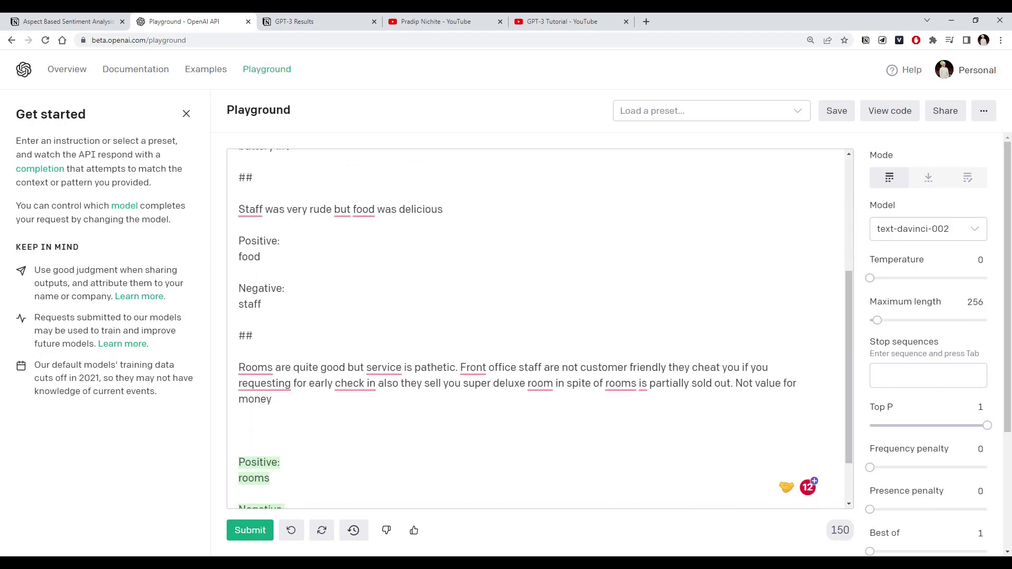
Delete the hotel review and its generated aspects from the end of the Playground prompt
{"action": "left_click_drag", "start_coordinate": [315, 490], "coordinate": [221, 300]}
{"action": "key", "text": "BackSpace"}
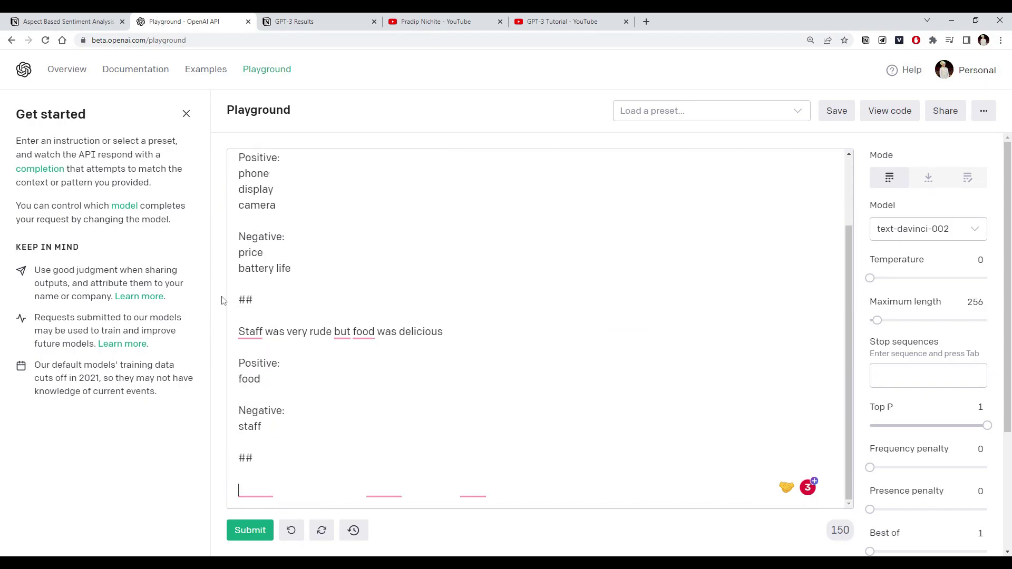
{"action": "key", "text": "BackSpace"}
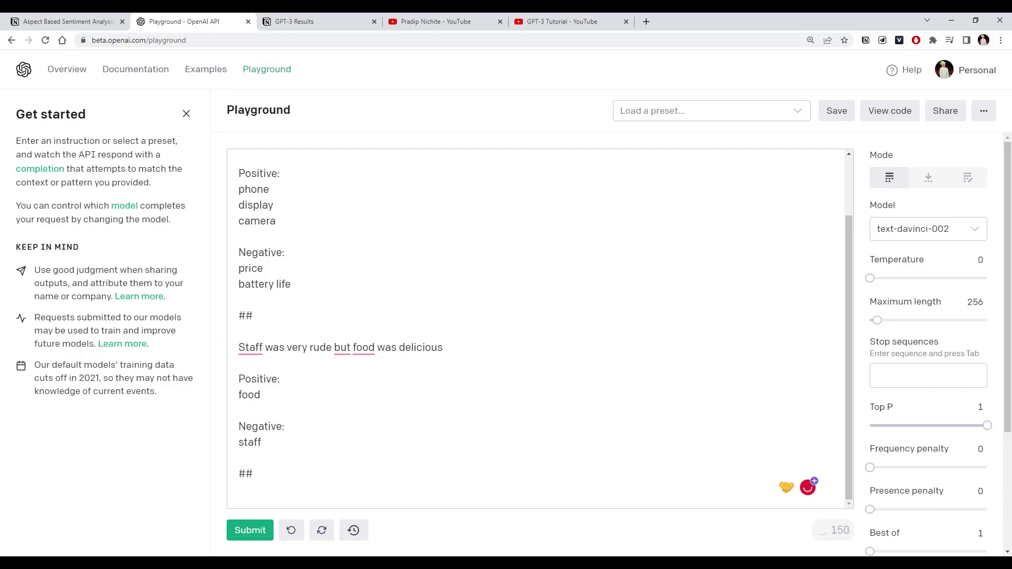
Review the Positive and Negative aspect lists given for the Samsung example in the prompt
{"action": "scroll", "coordinate": [535, 327], "scroll_direction": "up", "scroll_amount": 2}
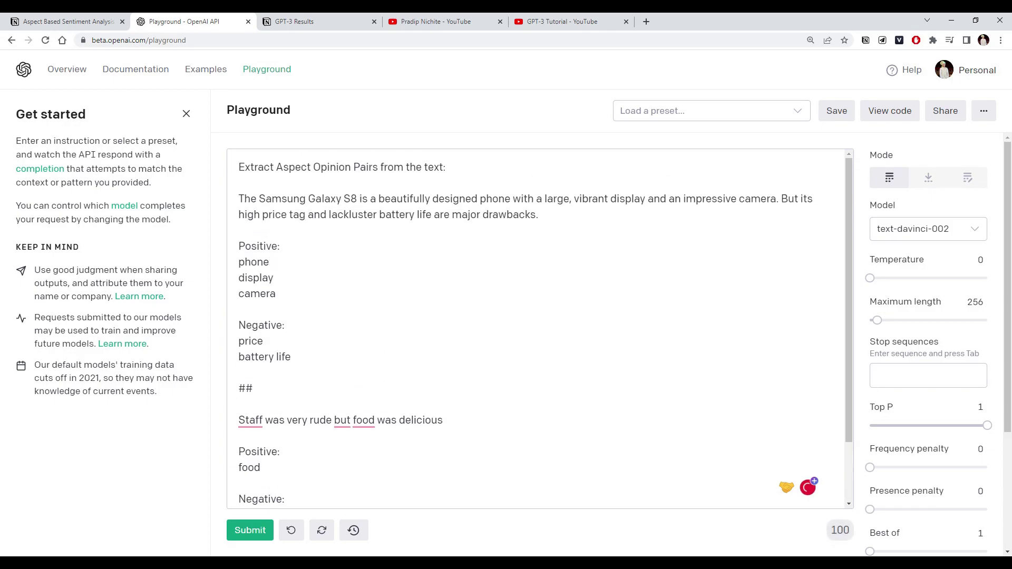
{"action": "left_click_drag", "start_coordinate": [238, 245], "coordinate": [293, 358]}
{"action": "left_click", "coordinate": [292, 359]}
In the Notion notes, expand "Instruction Plus Example, Aspect, and Opinion Pair" and review its first pair, "phone: beautifully designed"
{"action": "left_click", "coordinate": [62, 21]}
{"action": "scroll", "coordinate": [577, 369], "scroll_direction": "down", "scroll_amount": 9}
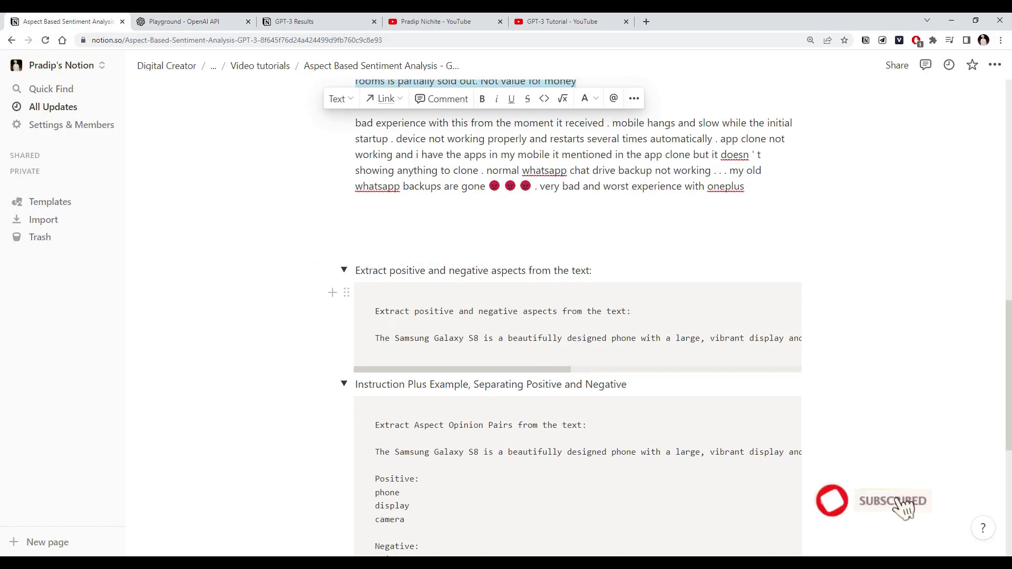
{"action": "scroll", "coordinate": [352, 316], "scroll_direction": "down", "scroll_amount": 2}
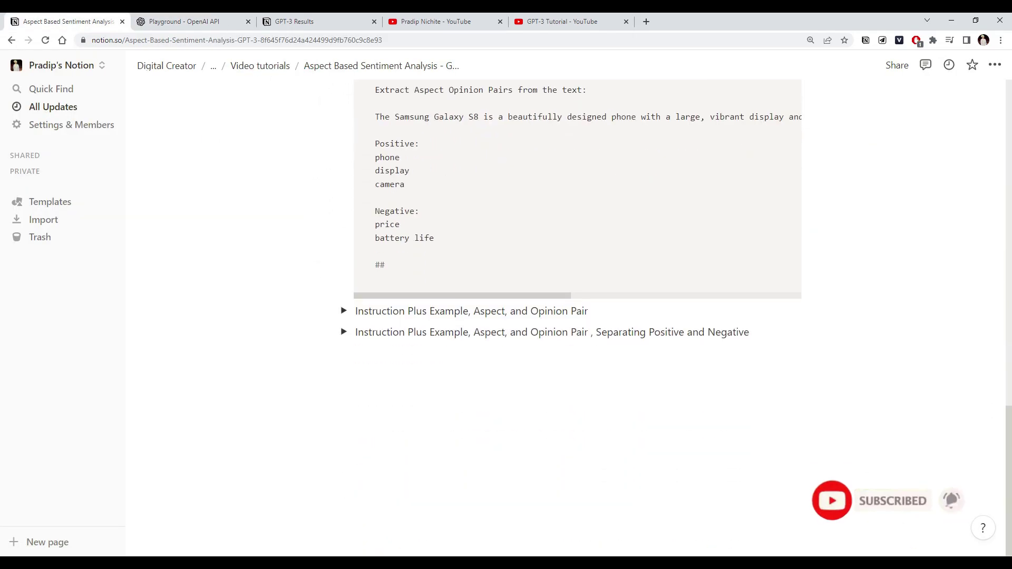
{"action": "left_click", "coordinate": [343, 310]}
{"action": "scroll", "coordinate": [348, 327], "scroll_direction": "up", "scroll_amount": 1}
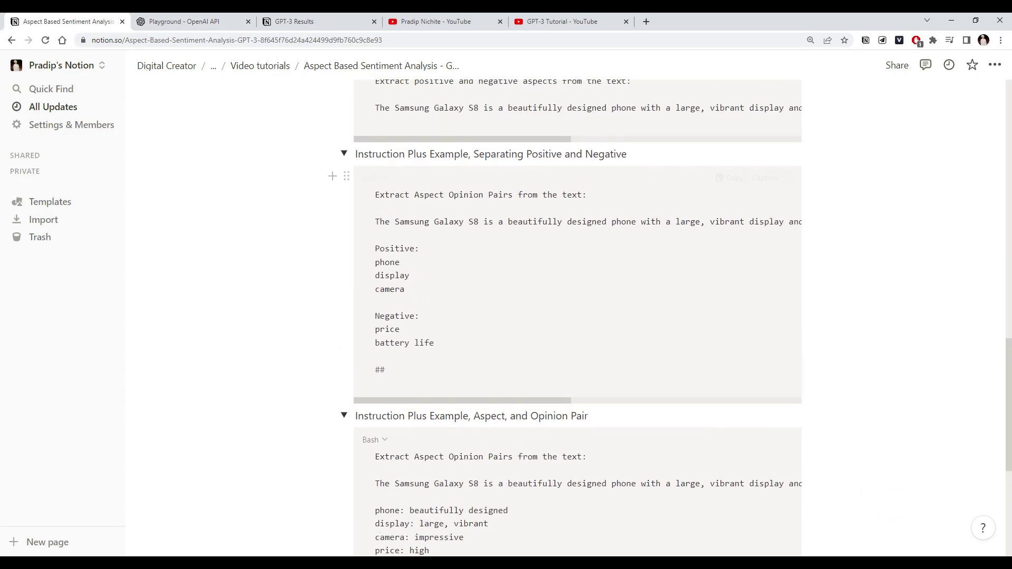
{"action": "scroll", "coordinate": [577, 316], "scroll_direction": "down", "scroll_amount": 3}
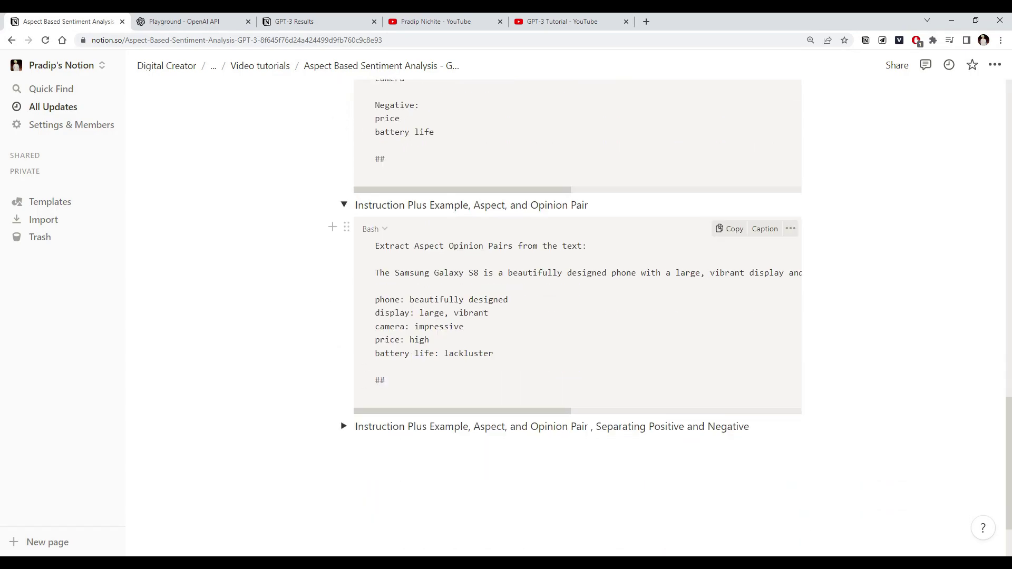
{"action": "left_click_drag", "start_coordinate": [376, 299], "coordinate": [507, 299]}
{"action": "left_click", "coordinate": [508, 299]}
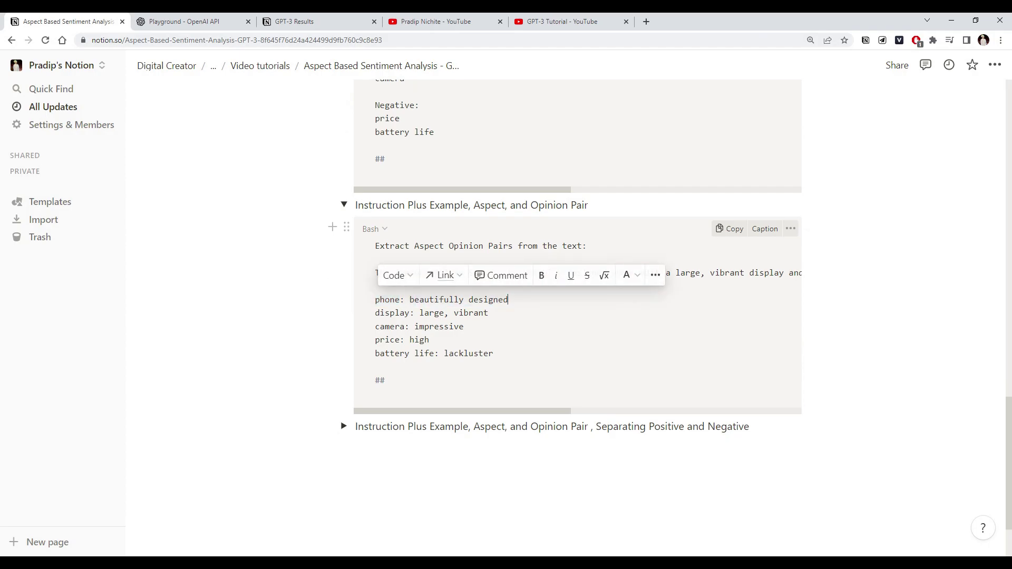
Return to the Playground and undo the deletion of the hotel review and its generated aspects
{"action": "left_click", "coordinate": [316, 21]}
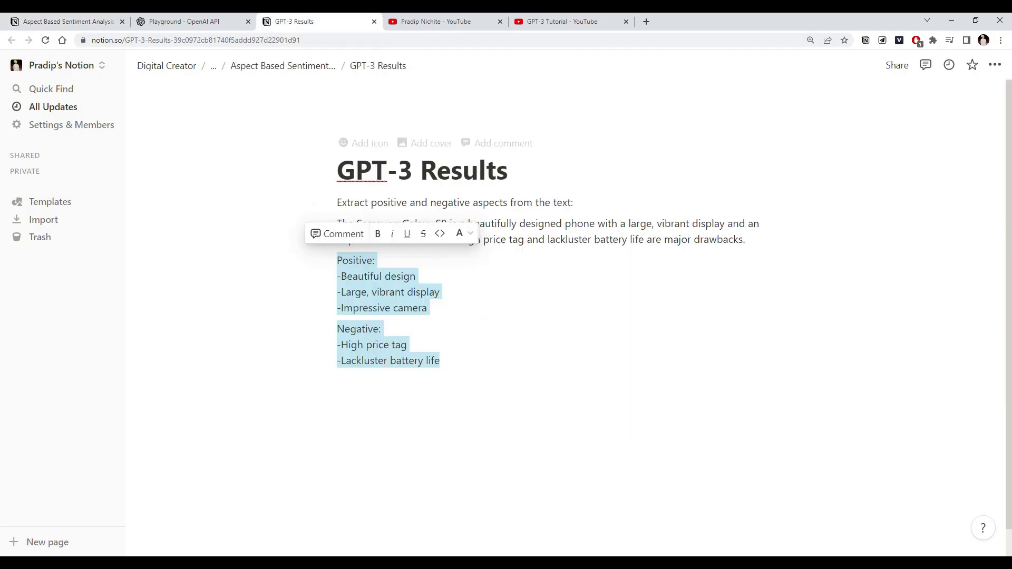
{"action": "left_click", "coordinate": [192, 19]}
{"action": "scroll", "coordinate": [535, 328], "scroll_direction": "down", "scroll_amount": 2}
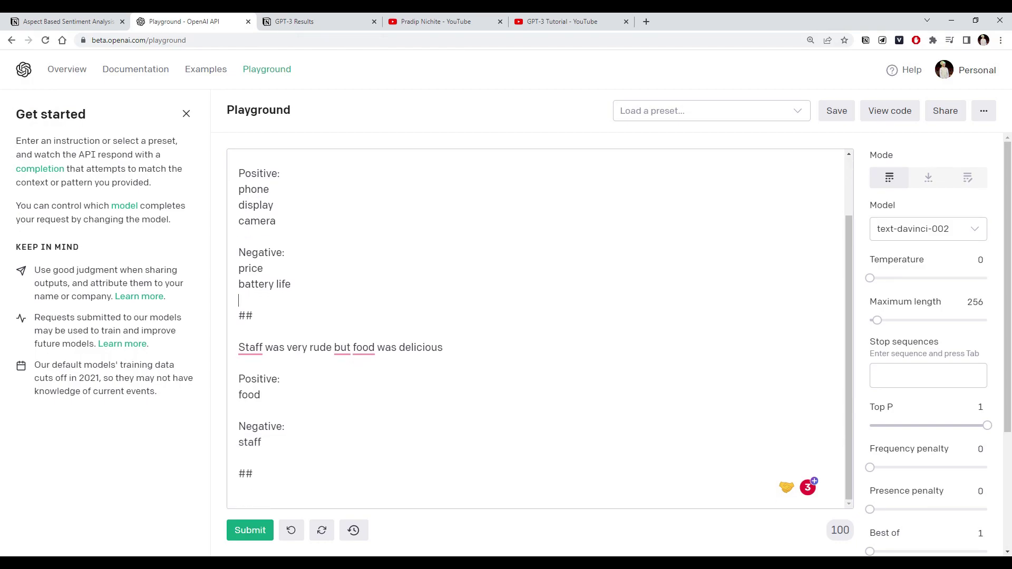
{"action": "key", "text": "ctrl+z"}
{"action": "key", "text": "ctrl+z"}
{"action": "scroll", "coordinate": [384, 316], "scroll_direction": "down", "scroll_amount": 2}
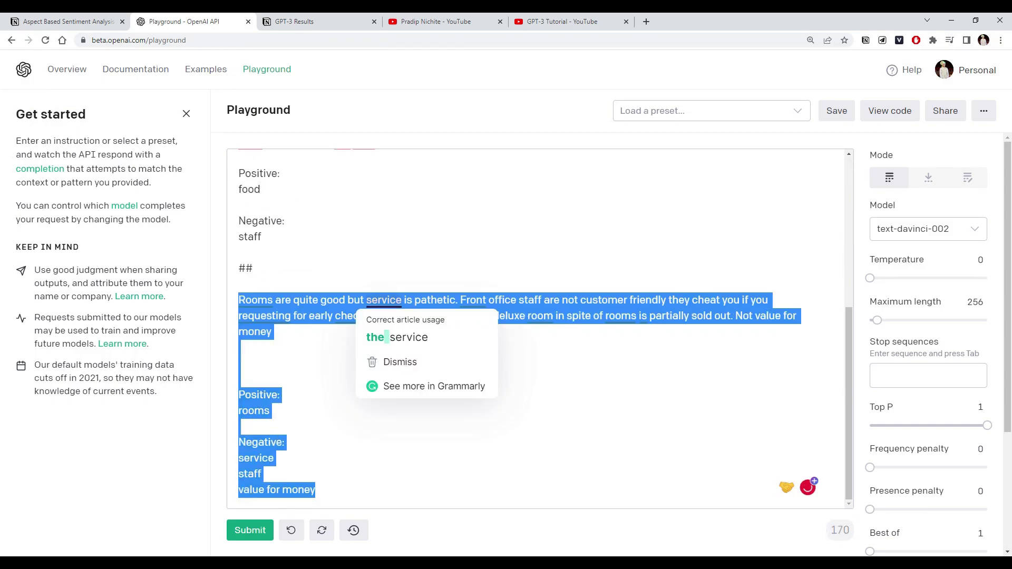
Copy the entire Playground prompt with its generated aspects and paste it below the existing result on the GPT-3 Results page
{"action": "left_click_drag", "start_coordinate": [319, 490], "coordinate": [240, 131]}
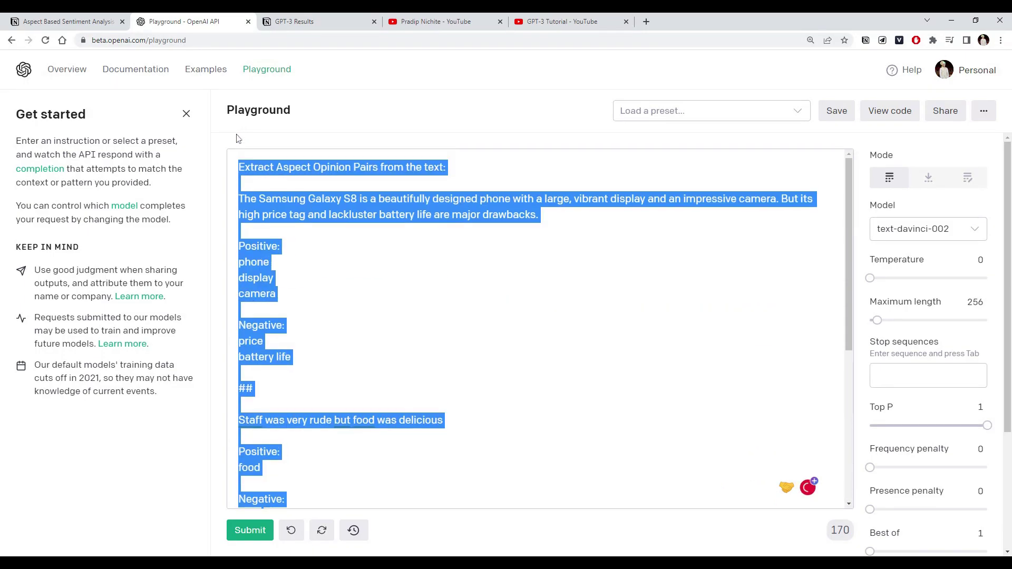
{"action": "key", "text": "ctrl+Tab"}
{"action": "scroll", "coordinate": [547, 316], "scroll_direction": "down", "scroll_amount": 1}
{"action": "left_click", "coordinate": [337, 394]}
{"action": "key", "text": "ctrl+v"}
{"action": "scroll", "coordinate": [568, 350], "scroll_direction": "down", "scroll_amount": 5}
{"action": "left_click", "coordinate": [491, 350]}
{"action": "scroll", "coordinate": [492, 350], "scroll_direction": "down", "scroll_amount": 5}
{"action": "left_click", "coordinate": [368, 363]}
{"action": "left_click_drag", "start_coordinate": [413, 395], "coordinate": [324, 260]}
{"action": "left_click", "coordinate": [381, 348]}
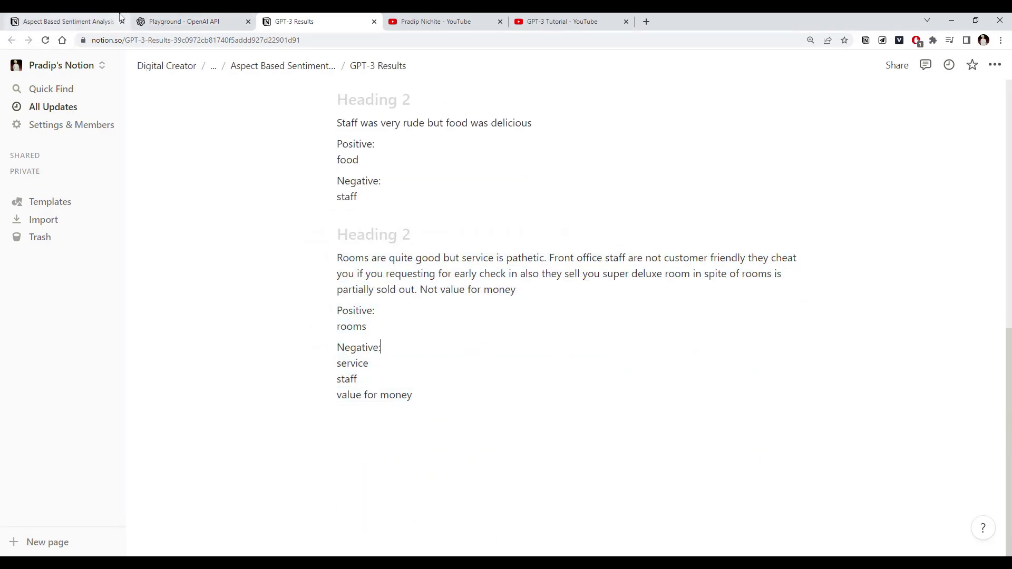
Copy the whole aspect and opinion pair prompt from the Notion notes and replace the Playground prompt with it
{"action": "left_click", "coordinate": [100, 21]}
{"action": "left_click_drag", "start_coordinate": [375, 245], "coordinate": [385, 380]}
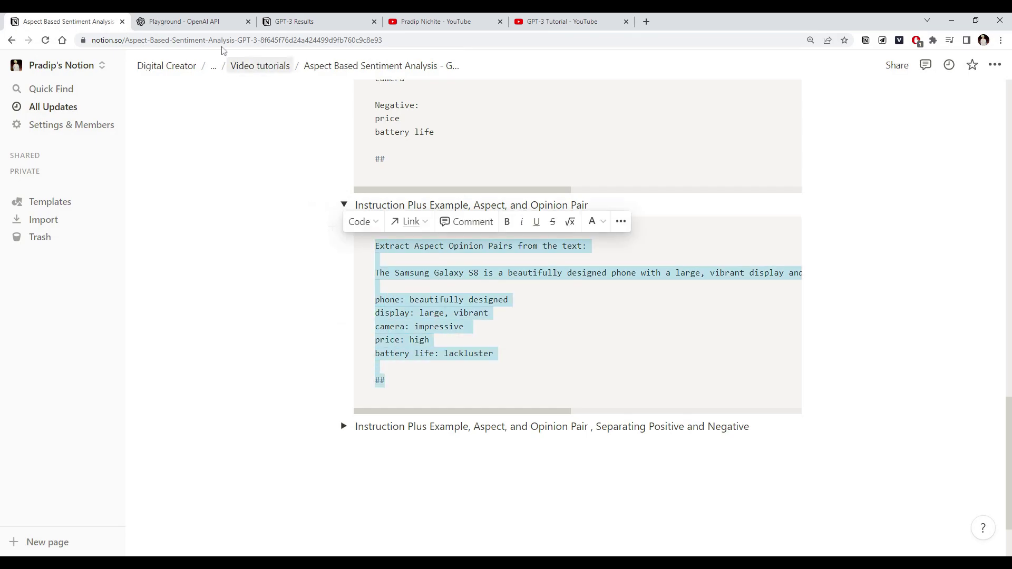
{"action": "left_click", "coordinate": [213, 23]}
{"action": "key", "text": "ctrl+a"}
{"action": "key", "text": "Delete"}
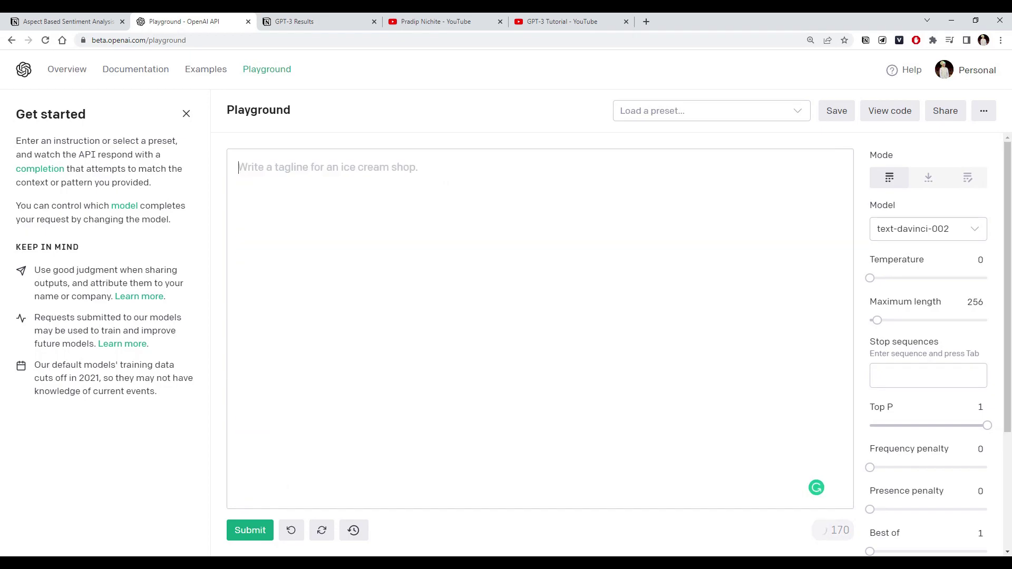
{"action": "type", "text": "Extract Aspect Opinion Pairs from the text:  The Samsung Galaxy S8 is a beautifully designed phone with a large, vibrant display and an impressive camera. But its high price tag and lackluster battery life are major drawbacks.  phone: beautifully designed display: large, vibrant camera: impressive price: high battery life: lackluster  ##"}
Review the new prompt's instruction line and the aspect opinion pairs listed under the Samsung review
{"action": "left_click_drag", "start_coordinate": [445, 167], "coordinate": [239, 167]}
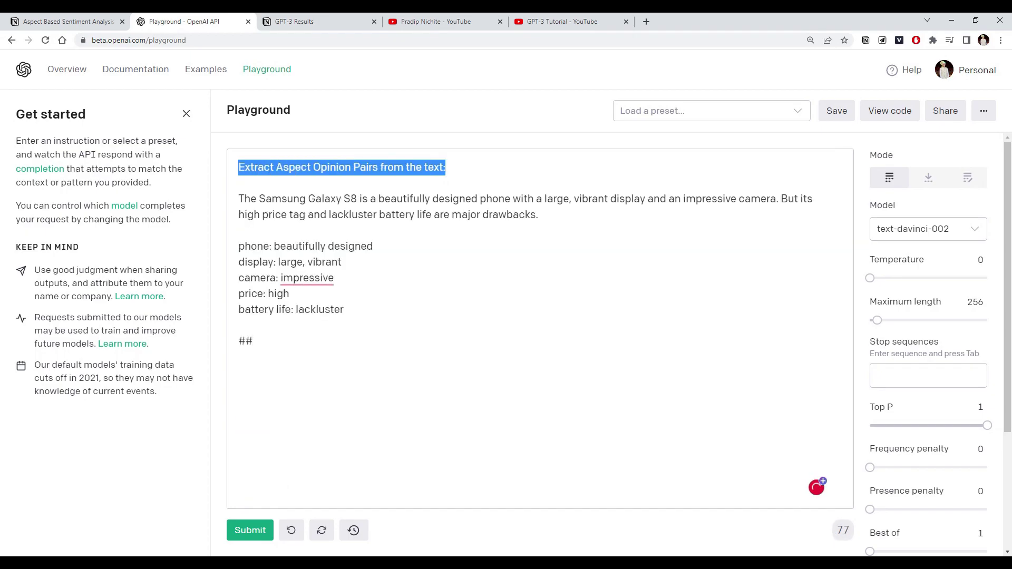
{"action": "left_click_drag", "start_coordinate": [238, 246], "coordinate": [330, 310]}
{"action": "left_click", "coordinate": [344, 309]}
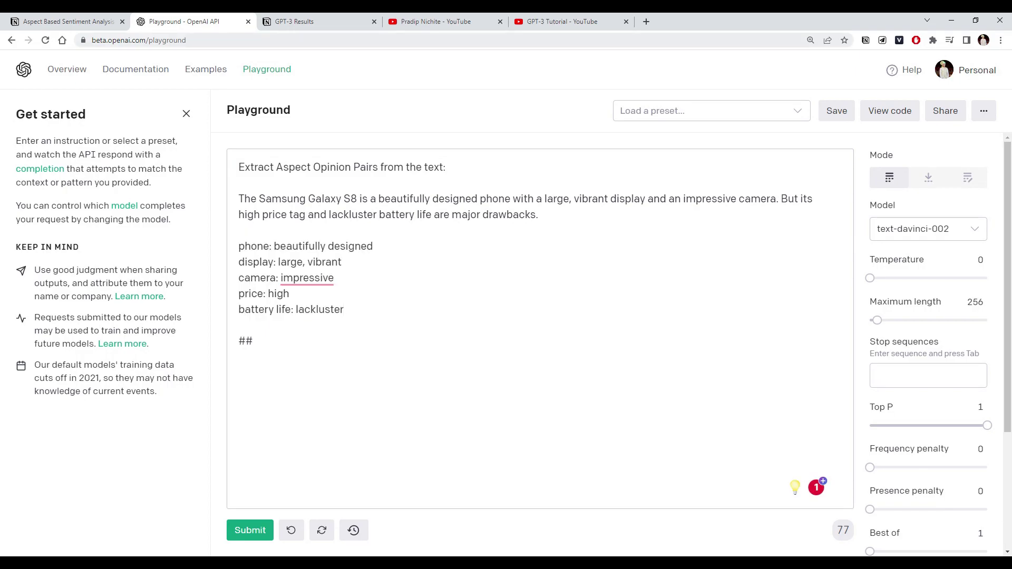
Compare the aspect-only lists saved on the GPT-3 Results page with the phone and display opinion pairs in the Playground prompt
{"action": "left_click", "coordinate": [294, 21]}
{"action": "scroll", "coordinate": [369, 295], "scroll_direction": "up", "scroll_amount": 5}
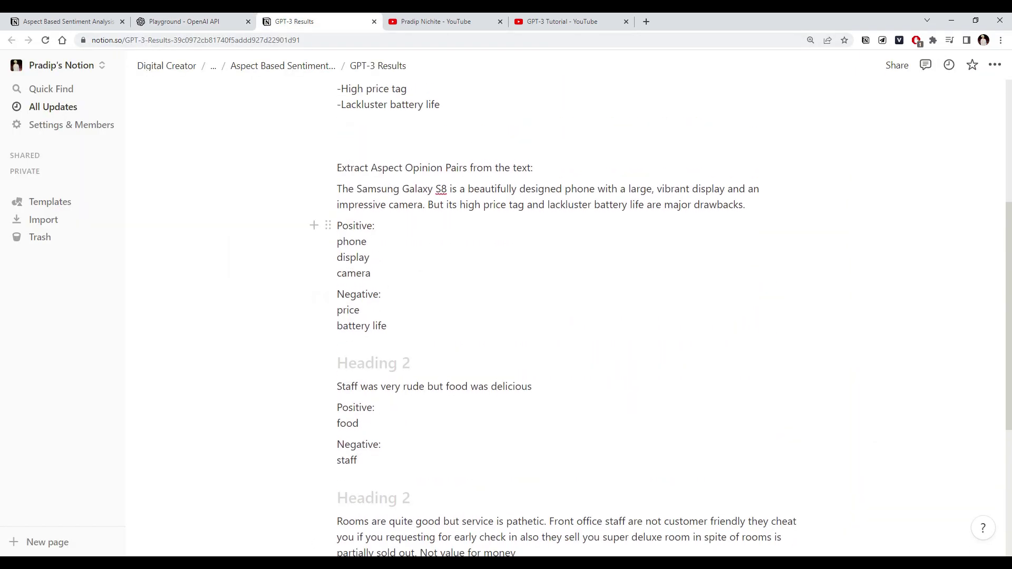
{"action": "double_click", "coordinate": [351, 242]}
{"action": "double_click", "coordinate": [347, 310]}
{"action": "left_click_drag", "start_coordinate": [337, 241], "coordinate": [369, 257]}
{"action": "left_click", "coordinate": [184, 21]}
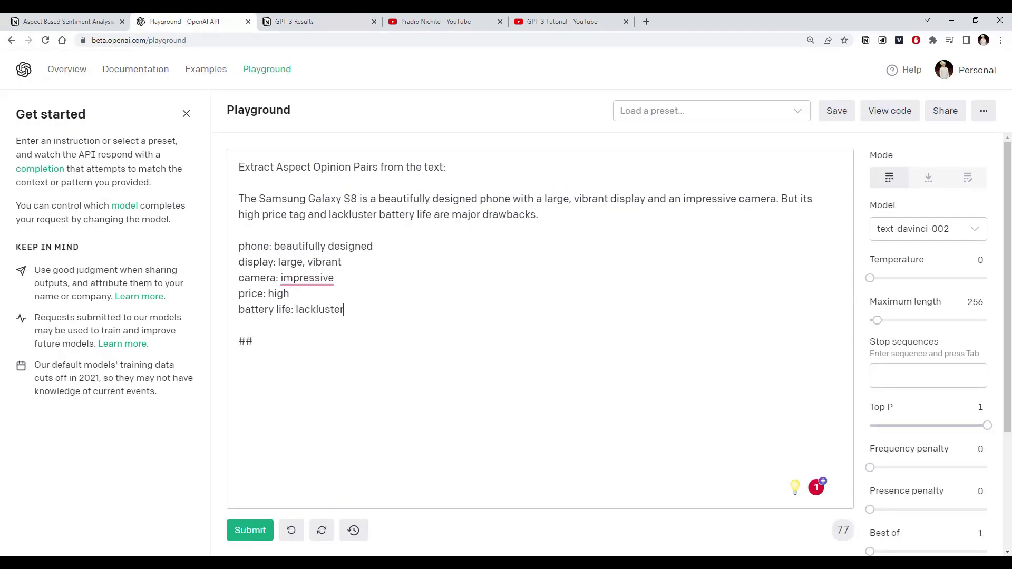
{"action": "left_click_drag", "start_coordinate": [239, 246], "coordinate": [342, 262]}
{"action": "left_click", "coordinate": [342, 262]}
{"action": "double_click", "coordinate": [250, 246]}
{"action": "left_click", "coordinate": [318, 246]}
Copy the hotel review starting "Rooms are quite good" from the Notion notes and paste it below ## in the Playground prompt
{"action": "key", "text": "ctrl+shift+Tab"}
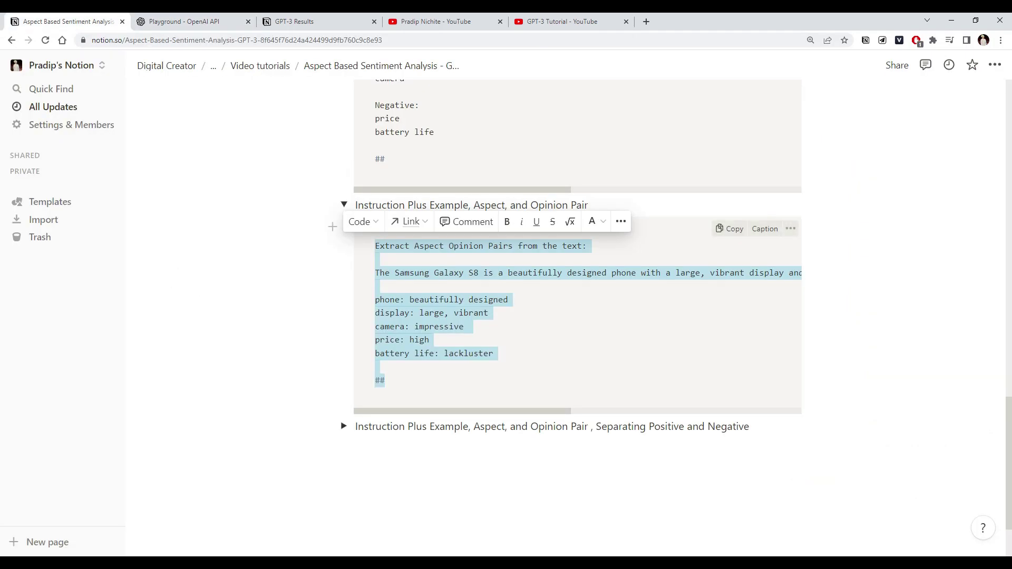
{"action": "left_click", "coordinate": [434, 326]}
{"action": "scroll", "coordinate": [434, 337], "scroll_direction": "up", "scroll_amount": 6}
{"action": "scroll", "coordinate": [580, 316], "scroll_direction": "up", "scroll_amount": 5}
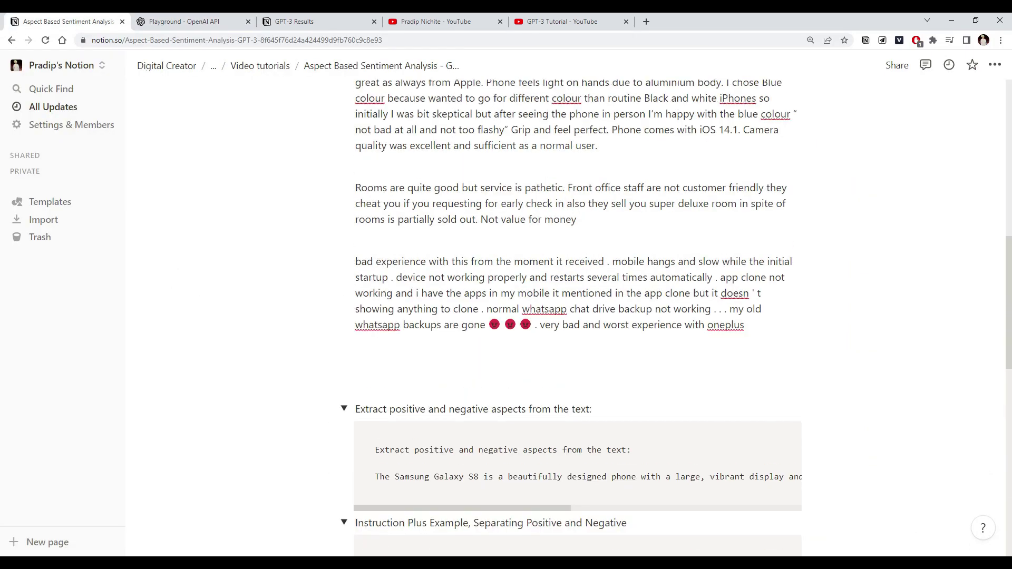
{"action": "left_click_drag", "start_coordinate": [355, 188], "coordinate": [576, 221]}
{"action": "key", "text": "ctrl+c"}
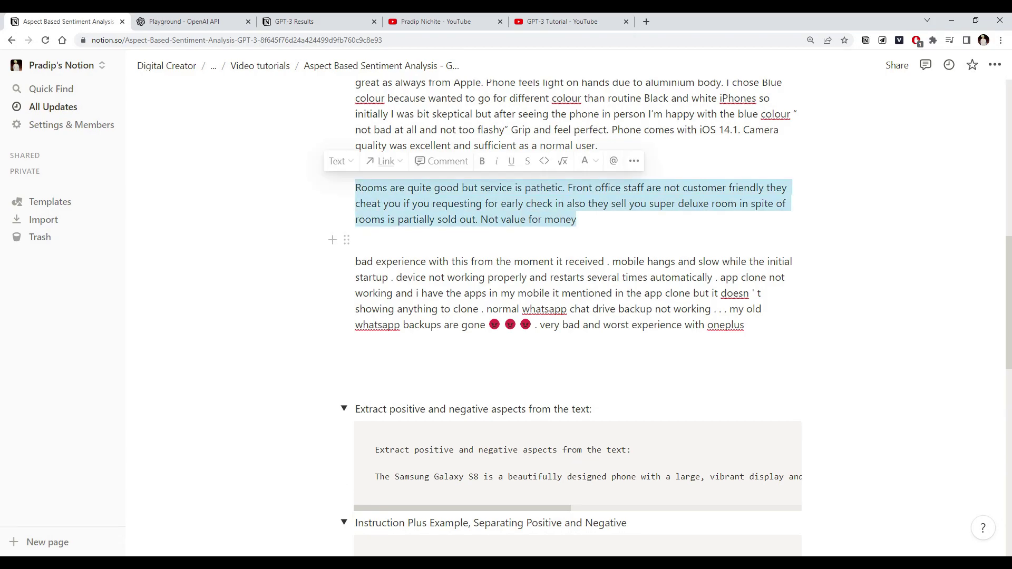
{"action": "left_click", "coordinate": [205, 20]}
{"action": "key", "text": "ctrl+v"}
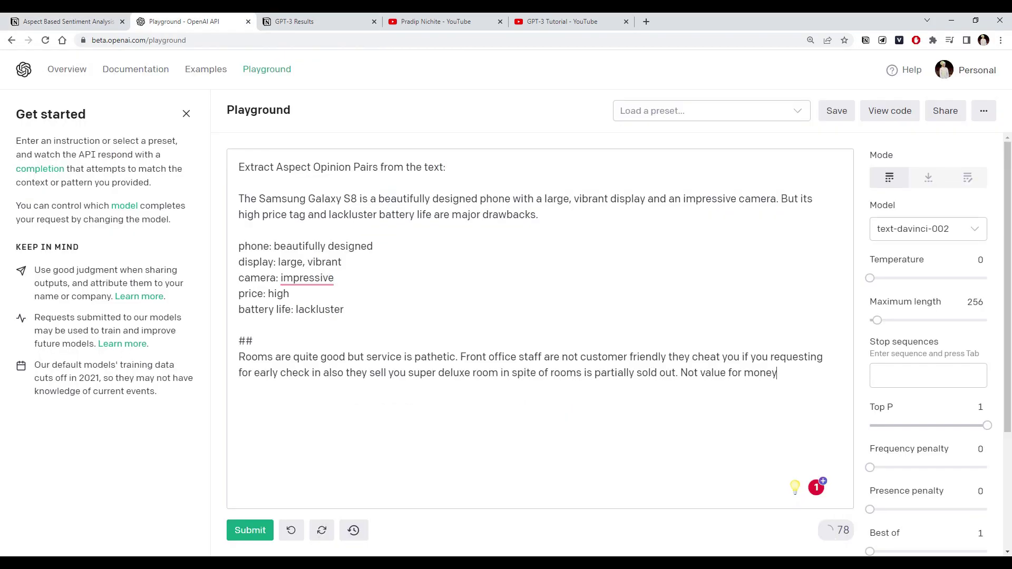
Insert a blank line between ## and the hotel review, add a new line after the review, and submit the prompt
{"action": "key", "text": "Return"}
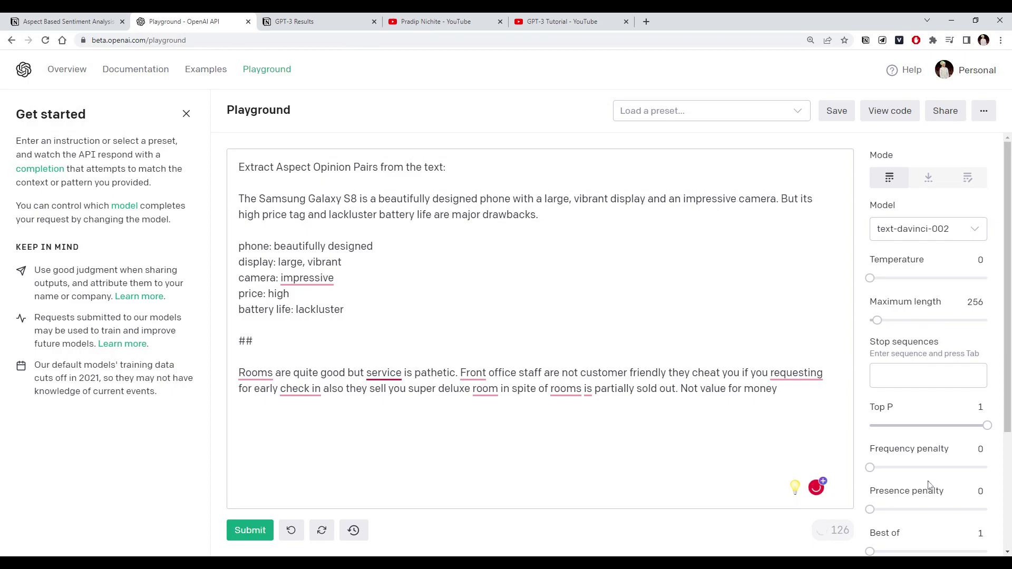
{"action": "key", "text": "ctrl+End"}
{"action": "key", "text": "Return"}
{"action": "left_click", "coordinate": [251, 532]}
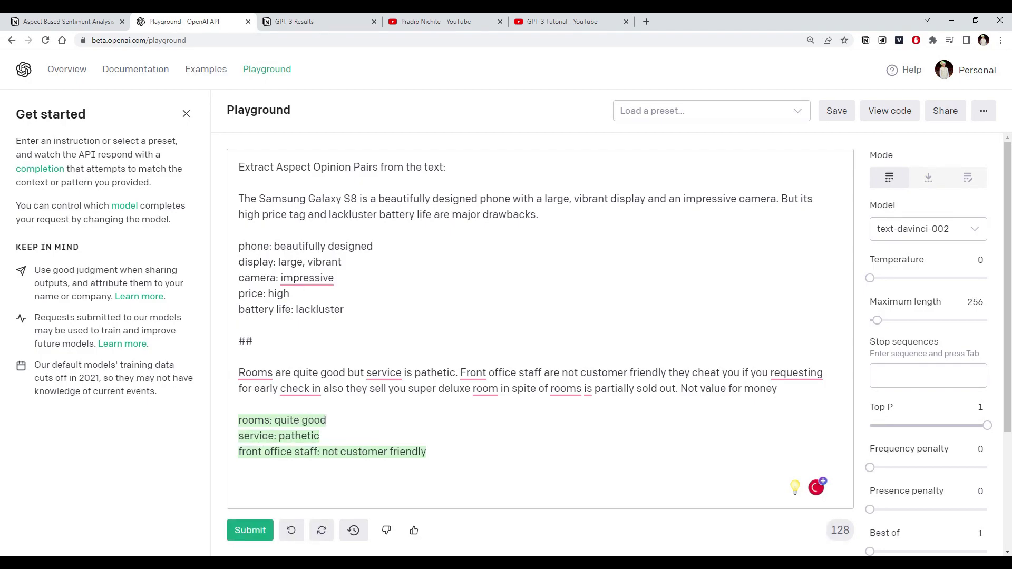
Compare the generated rooms, service and front office staff opinion pairs with the wording of the hotel review
{"action": "left_click_drag", "start_coordinate": [239, 420], "coordinate": [300, 420]}
{"action": "left_click", "coordinate": [326, 420]}
{"action": "left_click_drag", "start_coordinate": [293, 373], "coordinate": [345, 372]}
{"action": "double_click", "coordinate": [255, 373]}
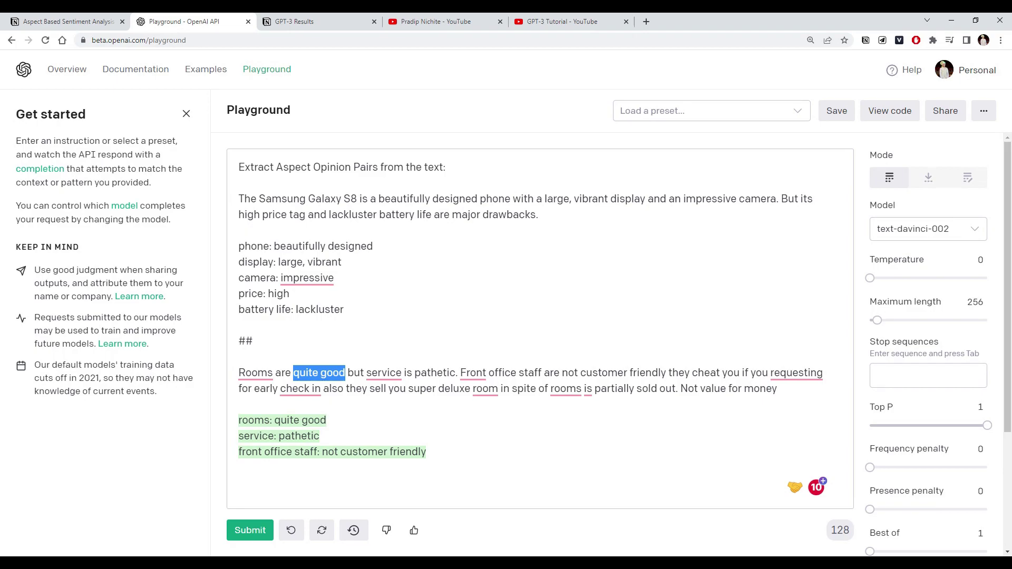
{"action": "double_click", "coordinate": [255, 435]}
{"action": "double_click", "coordinate": [434, 372]}
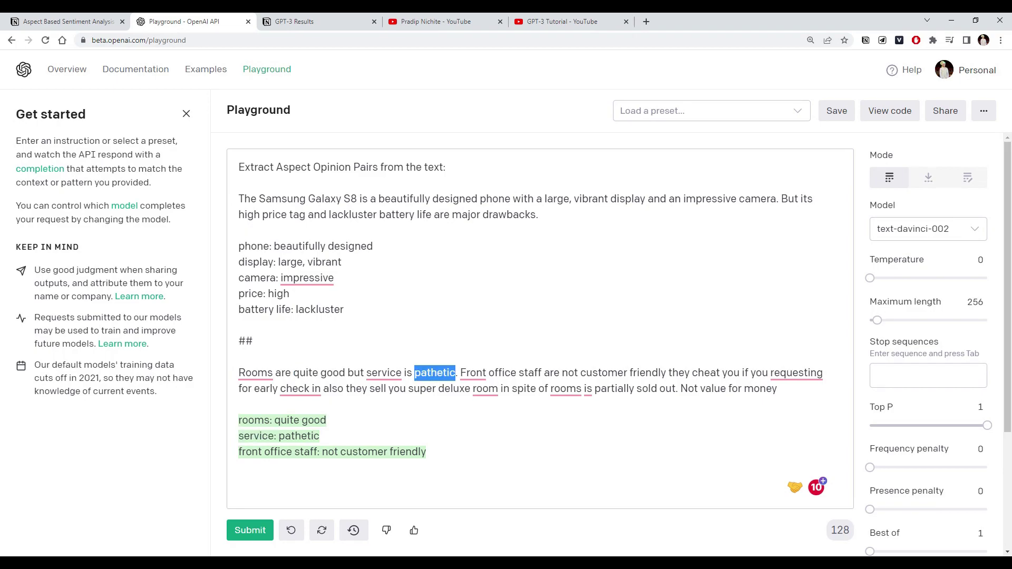
{"action": "left_click_drag", "start_coordinate": [318, 451], "coordinate": [238, 452]}
{"action": "left_click_drag", "start_coordinate": [426, 451], "coordinate": [322, 452]}
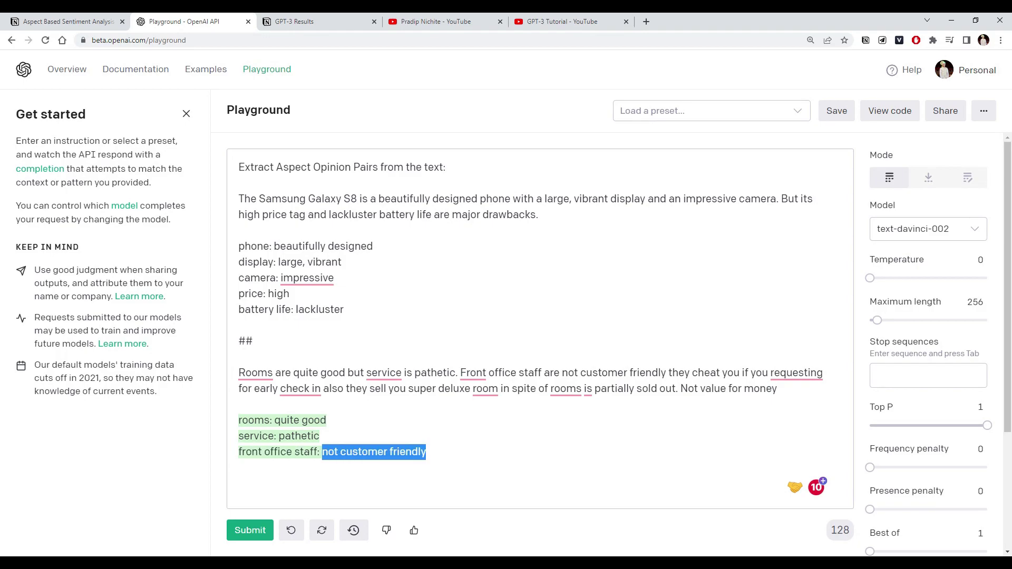
{"action": "left_click", "coordinate": [322, 451]}
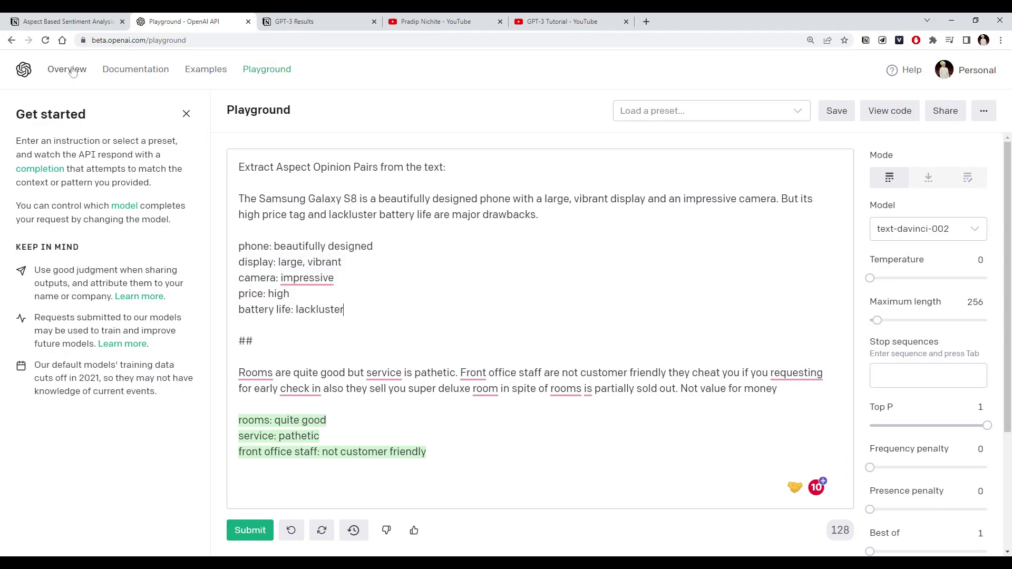
In the Notion notes, expand "Instruction Plus Example, Aspect, and Opinion Pair , Separating Positive and Negative" and view its prompt
{"action": "left_click", "coordinate": [69, 21]}
{"action": "scroll", "coordinate": [578, 316], "scroll_direction": "down", "scroll_amount": 10}
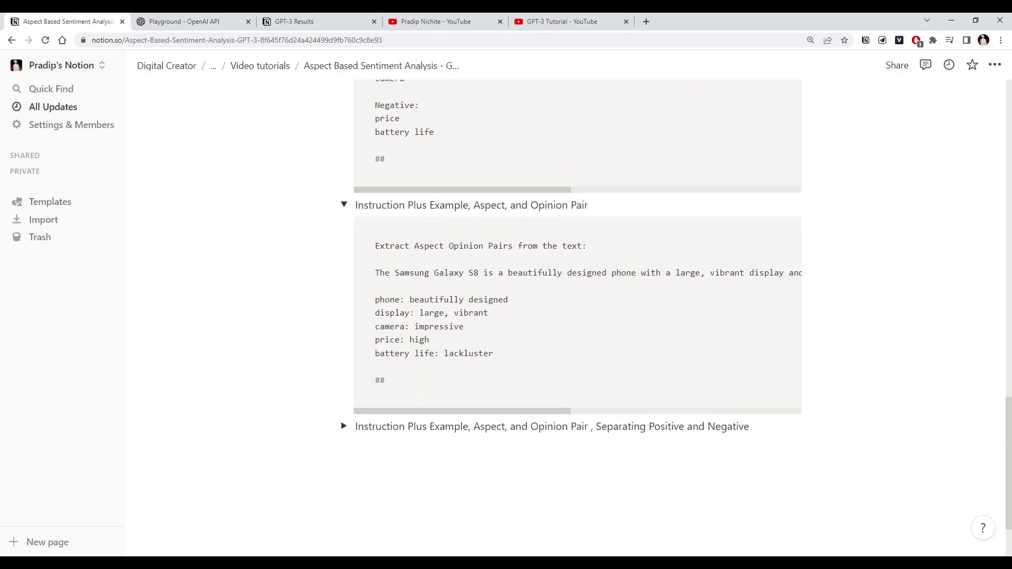
{"action": "left_click", "coordinate": [343, 426]}
{"action": "scroll", "coordinate": [352, 431], "scroll_direction": "down", "scroll_amount": 5}
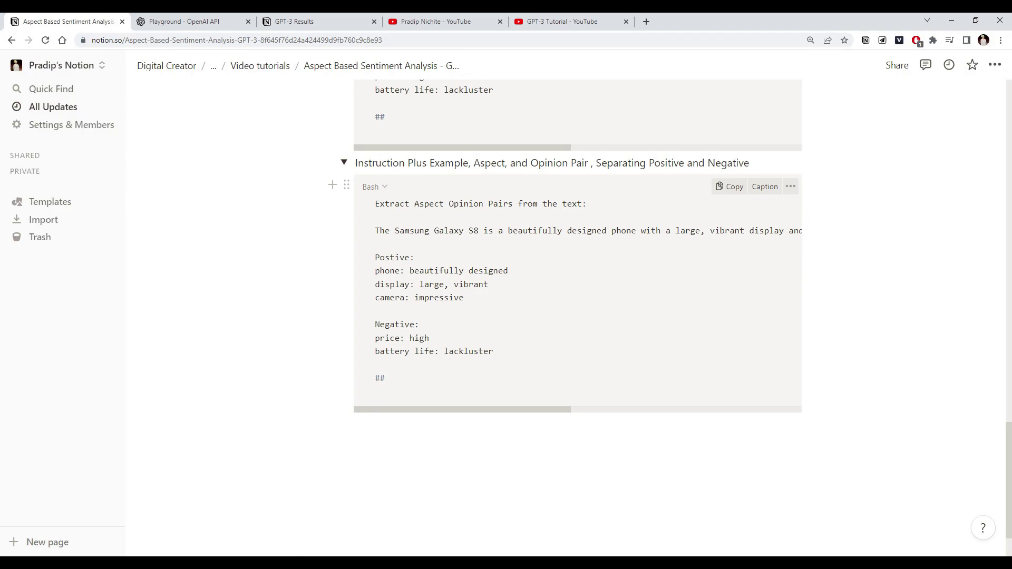
Compare the plain aspect and opinion pair prompt in the Notion notes with the version grouped under Postive and Negative
{"action": "scroll", "coordinate": [577, 316], "scroll_direction": "up", "scroll_amount": 2}
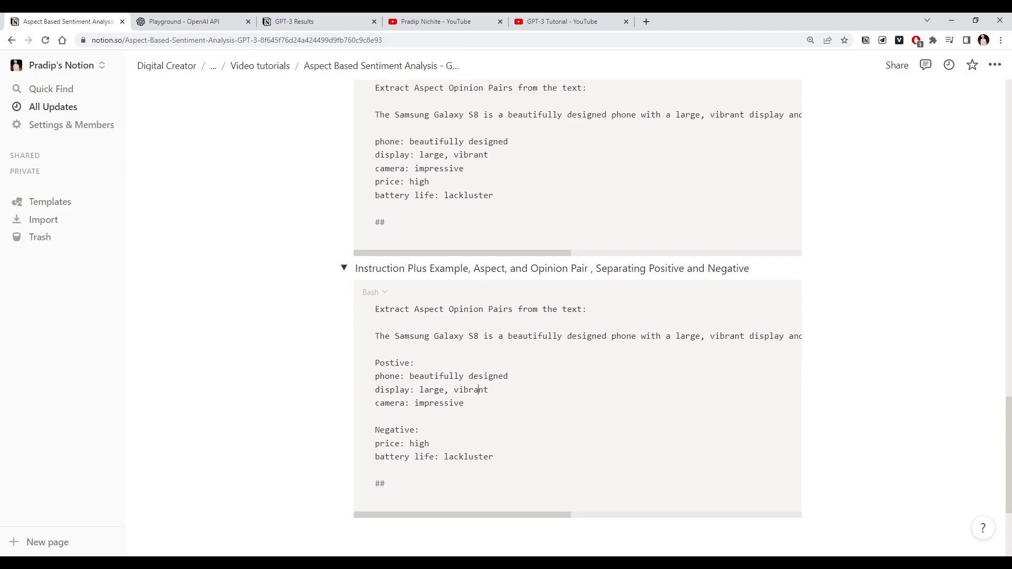
{"action": "left_click_drag", "start_coordinate": [375, 141], "coordinate": [508, 141]}
{"action": "left_click_drag", "start_coordinate": [415, 363], "coordinate": [375, 362]}
{"action": "left_click_drag", "start_coordinate": [375, 430], "coordinate": [419, 430]}
{"action": "left_click", "coordinate": [419, 429]}
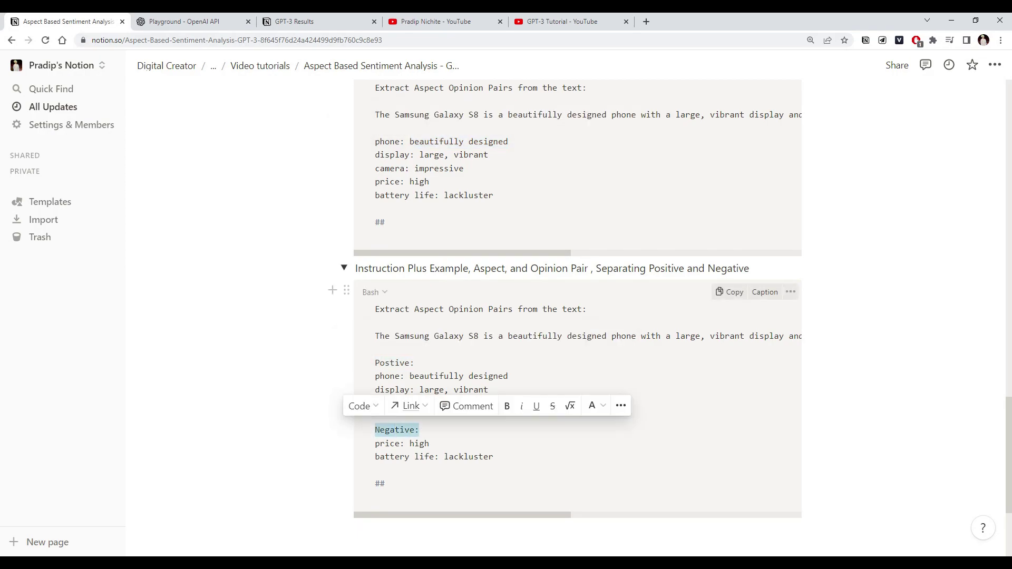
Replace the Playground prompt with the Notion prompt separating positive and negative pairs, and review its instruction and grouped example
{"action": "left_click_drag", "start_coordinate": [385, 483], "coordinate": [369, 274]}
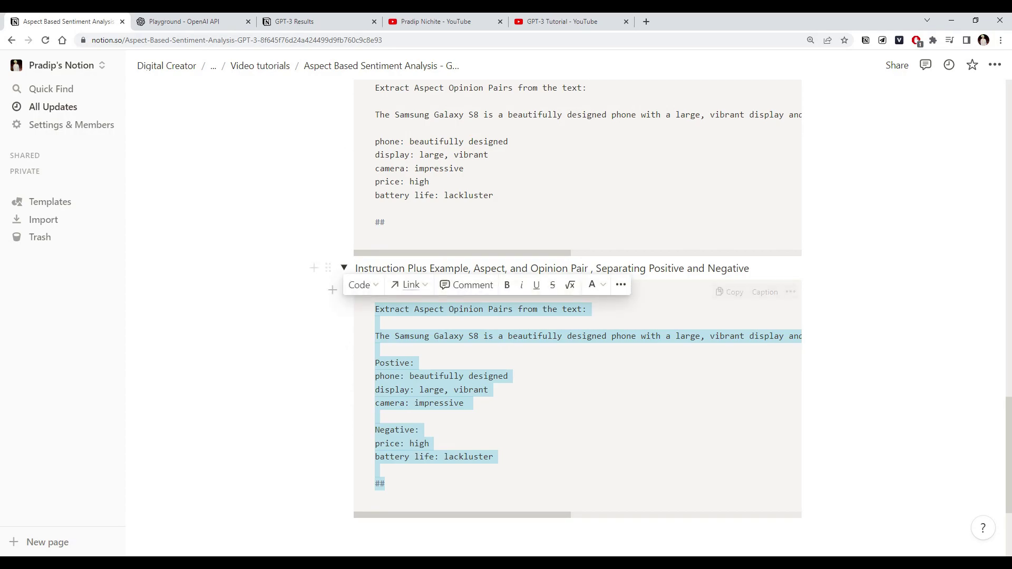
{"action": "left_click", "coordinate": [210, 21]}
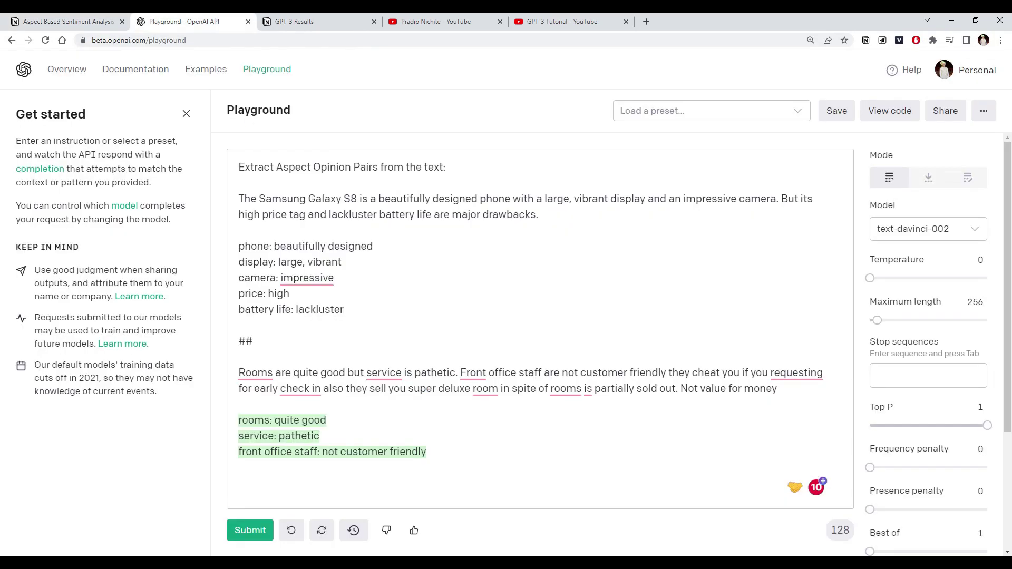
{"action": "key", "text": "ctrl+a"}
{"action": "key", "text": "BackSpace"}
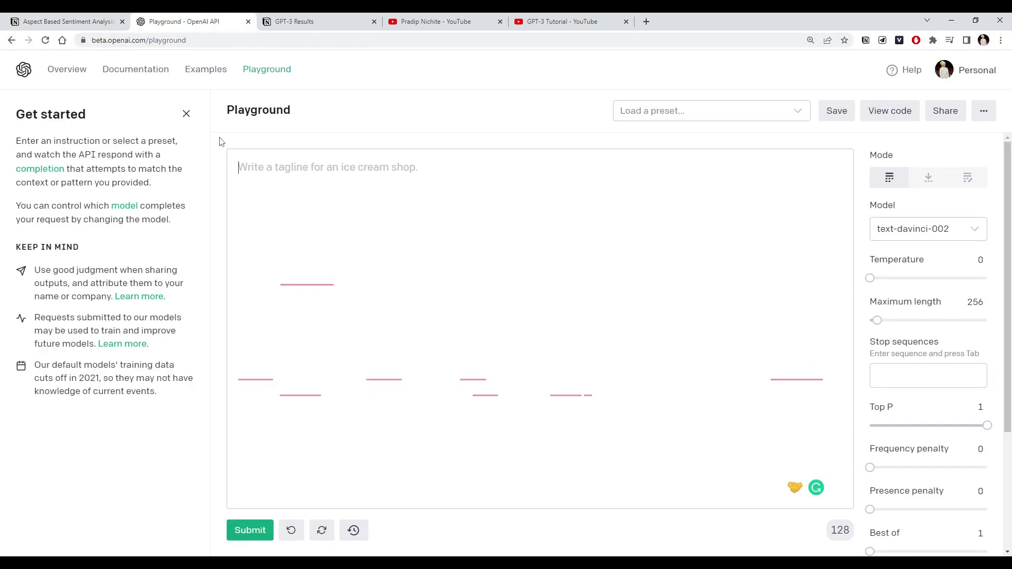
{"action": "key", "text": "ctrl+v"}
{"action": "left_click_drag", "start_coordinate": [445, 167], "coordinate": [645, 198]}
{"action": "left_click", "coordinate": [645, 199]}
{"action": "left_click_drag", "start_coordinate": [344, 357], "coordinate": [229, 249]}
{"action": "left_click", "coordinate": [277, 246]}
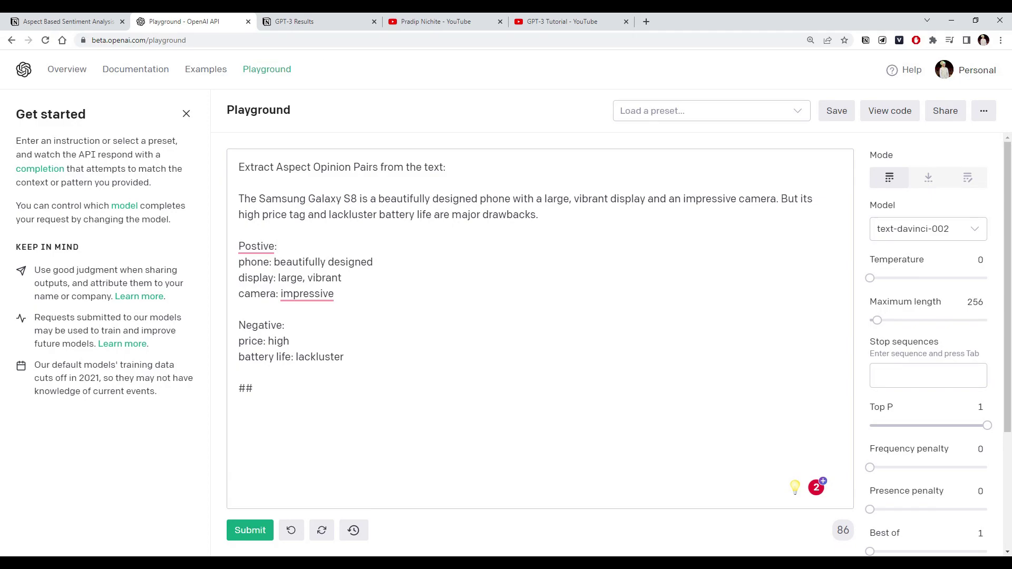
Copy the review starting "bad experience with this" from the Notion notes, paste it below ## in the Playground prompt, and submit
{"action": "key", "text": "Return"}
{"action": "left_click", "coordinate": [82, 20]}
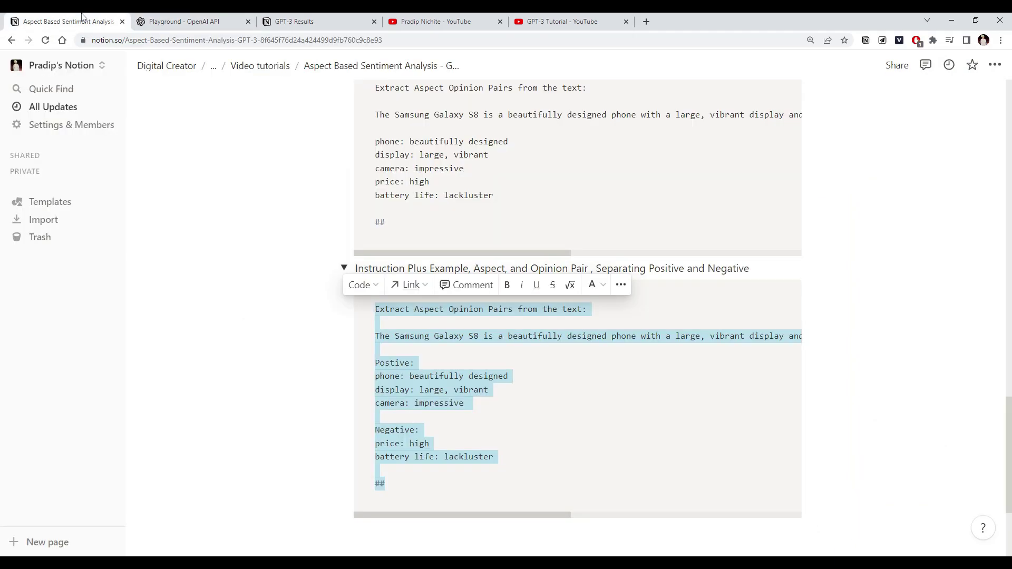
{"action": "scroll", "coordinate": [457, 298], "scroll_direction": "up", "scroll_amount": 20}
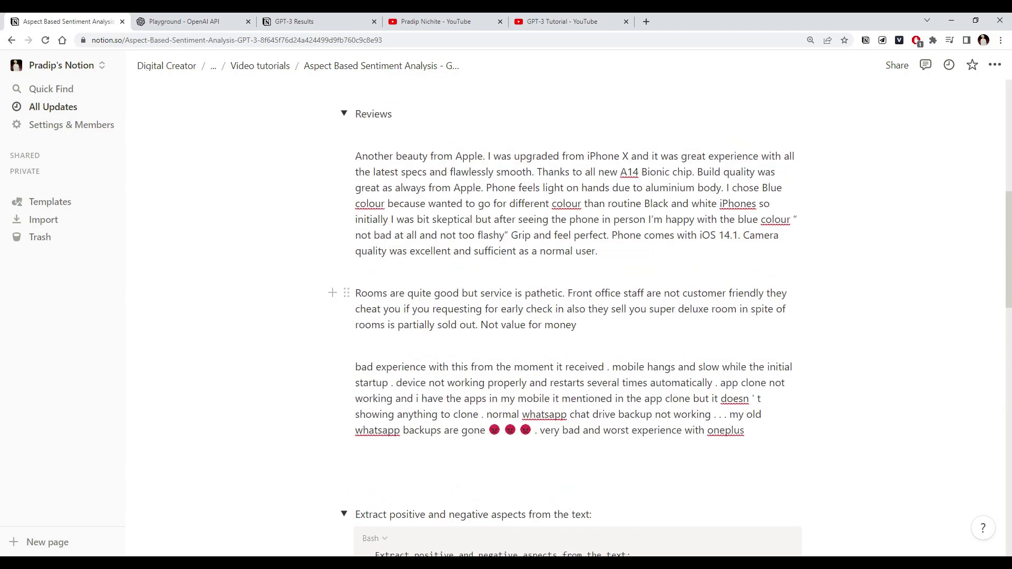
{"action": "scroll", "coordinate": [527, 316], "scroll_direction": "down", "scroll_amount": 8}
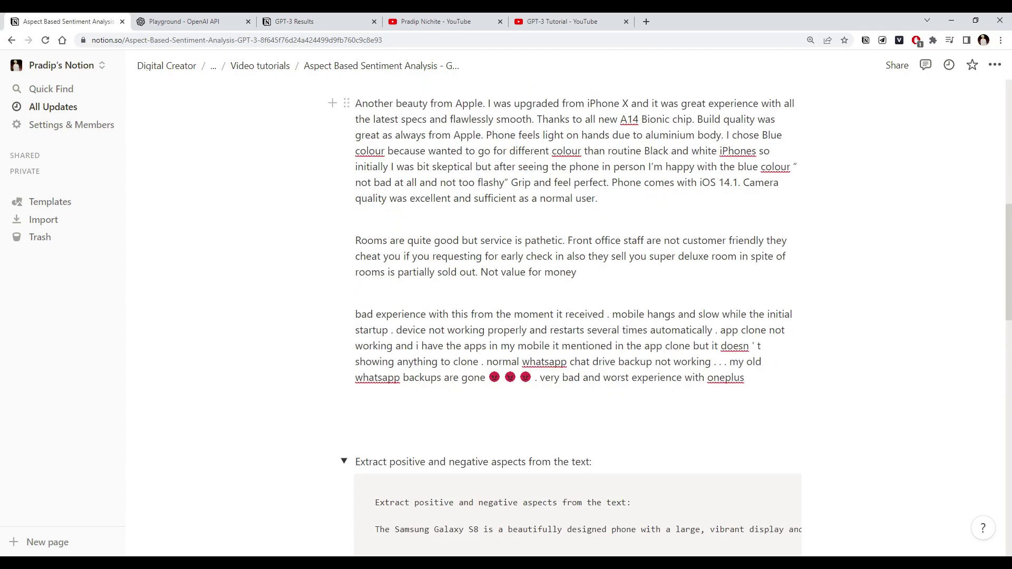
{"action": "left_click_drag", "start_coordinate": [355, 314], "coordinate": [745, 378]}
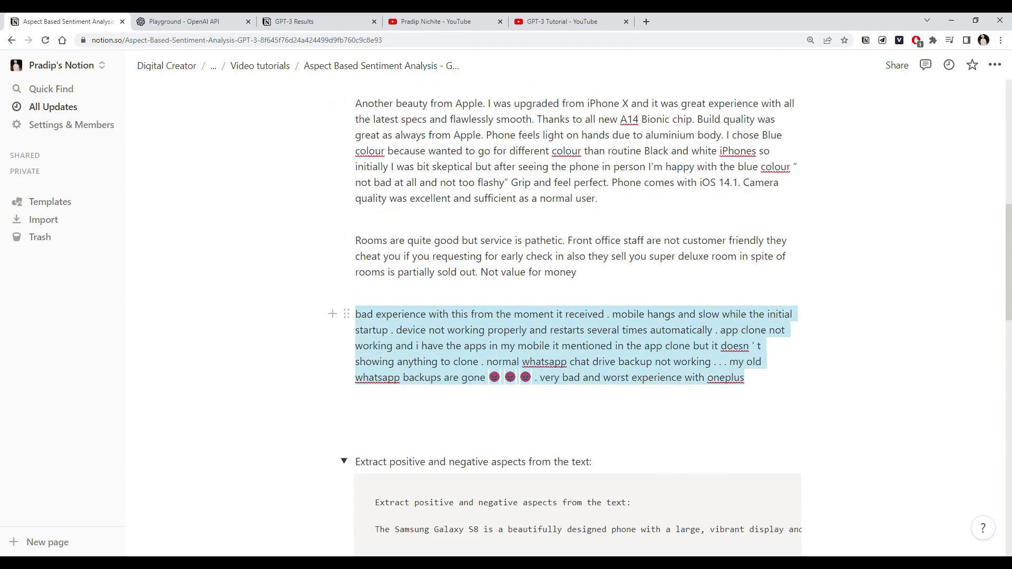
{"action": "key", "text": "ctrl+c"}
{"action": "left_click", "coordinate": [232, 21]}
{"action": "key", "text": "ctrl+v"}
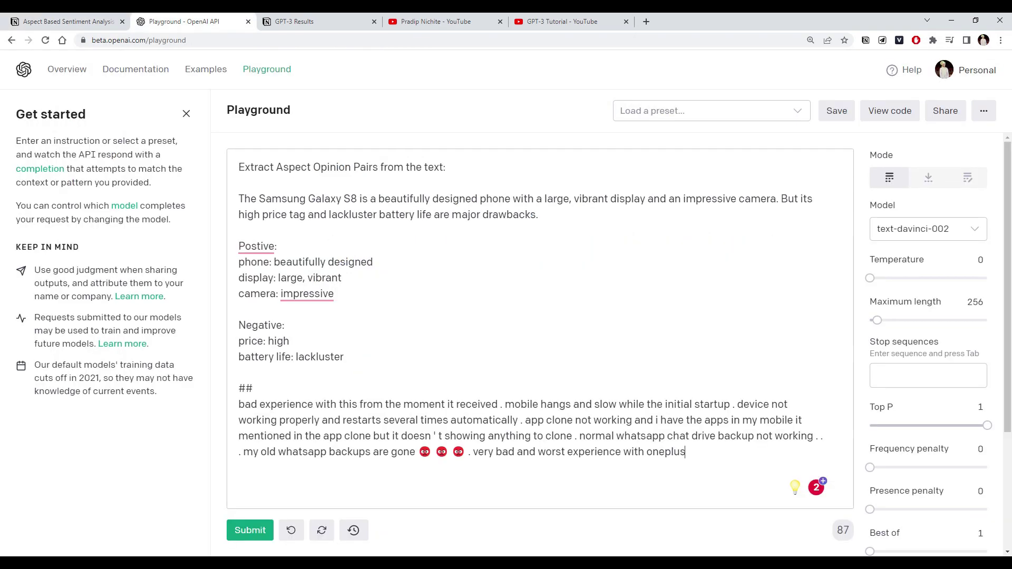
{"action": "key", "text": "Return"}
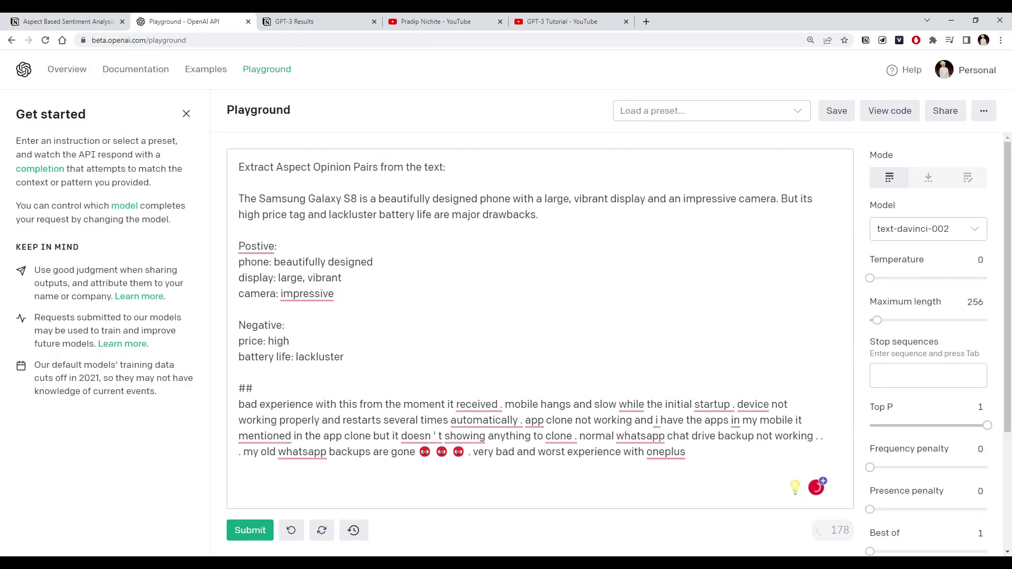
{"action": "left_click", "coordinate": [252, 531]}
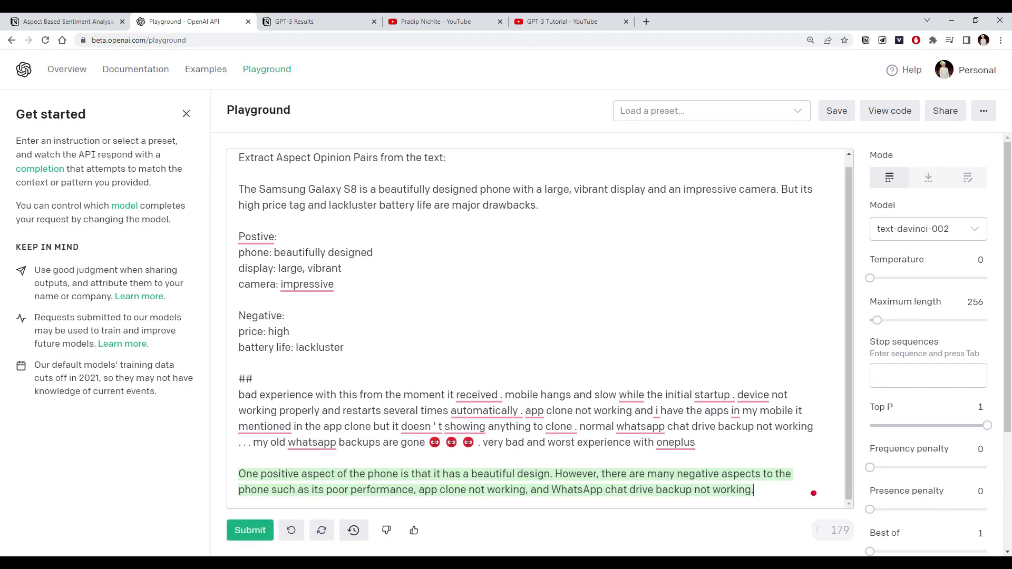
Compare the generated output for the oneplus review with the Postive and Negative format of the prompt's example
{"action": "left_click_drag", "start_coordinate": [753, 490], "coordinate": [239, 458]}
{"action": "left_click", "coordinate": [277, 396]}
{"action": "left_click_drag", "start_coordinate": [344, 348], "coordinate": [238, 237]}
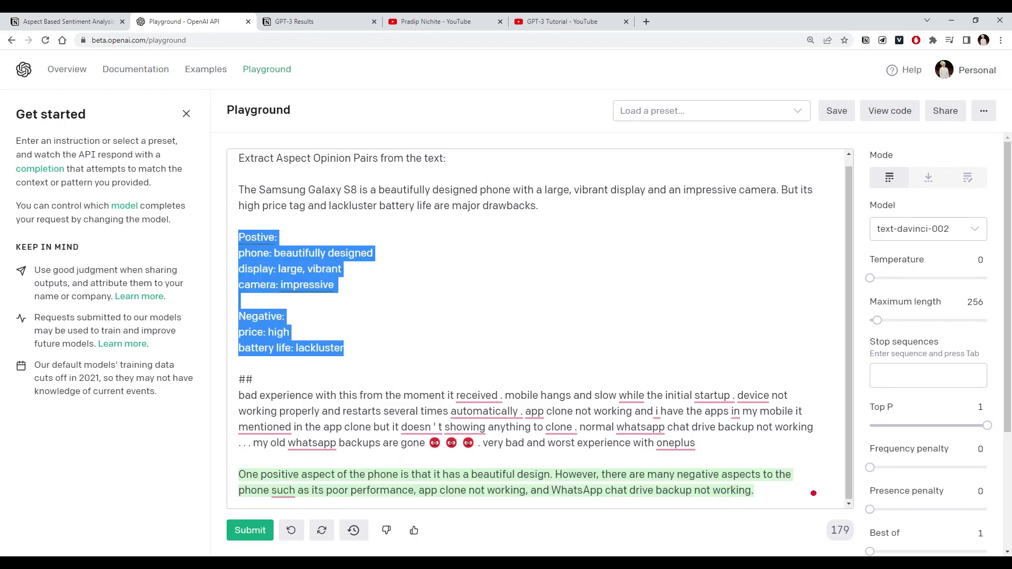
{"action": "left_click", "coordinate": [373, 426]}
{"action": "scroll", "coordinate": [373, 426], "scroll_direction": "up", "scroll_amount": 1}
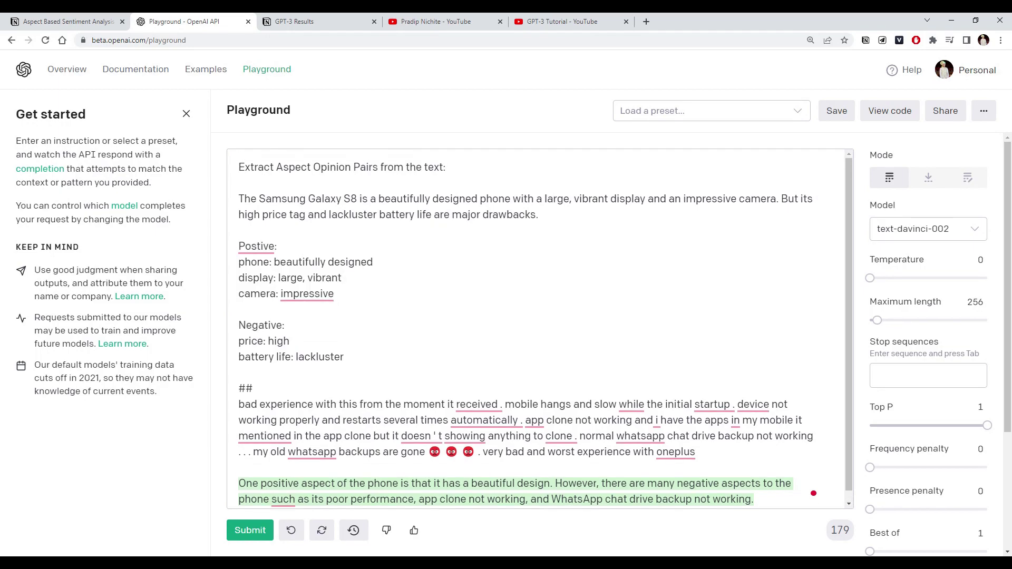
{"action": "left_click_drag", "start_coordinate": [238, 246], "coordinate": [253, 387]}
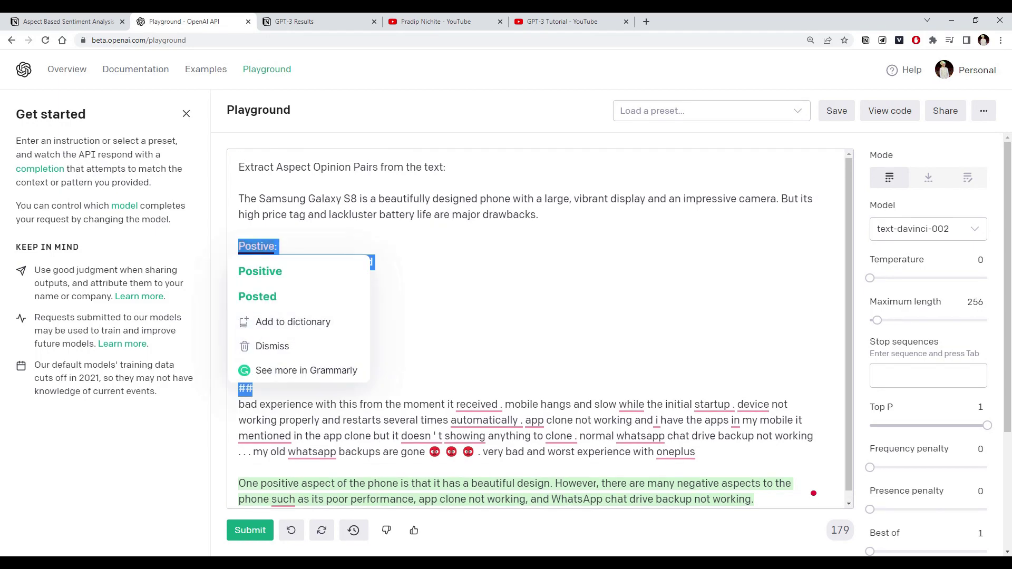
{"action": "left_click", "coordinate": [253, 388]}
{"action": "scroll", "coordinate": [813, 493], "scroll_direction": "down", "scroll_amount": 1}
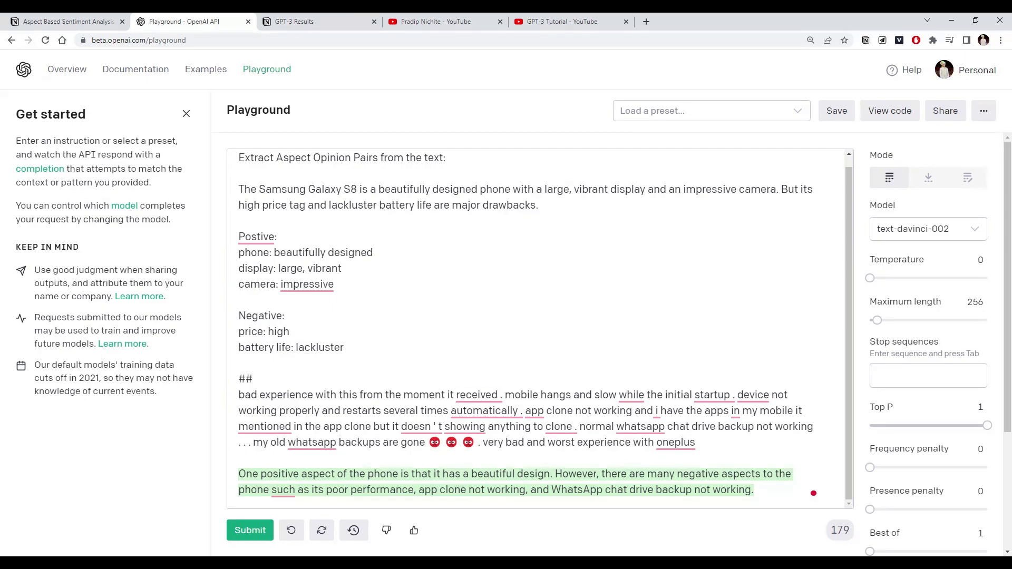
Replace the oneplus review and its output with the Notion hotel review starting "Rooms are quite good", one blank line below ##, and submit
{"action": "left_click", "coordinate": [695, 442]}
{"action": "left_click_drag", "start_coordinate": [756, 490], "coordinate": [224, 401]}
{"action": "key", "text": "BackSpace"}
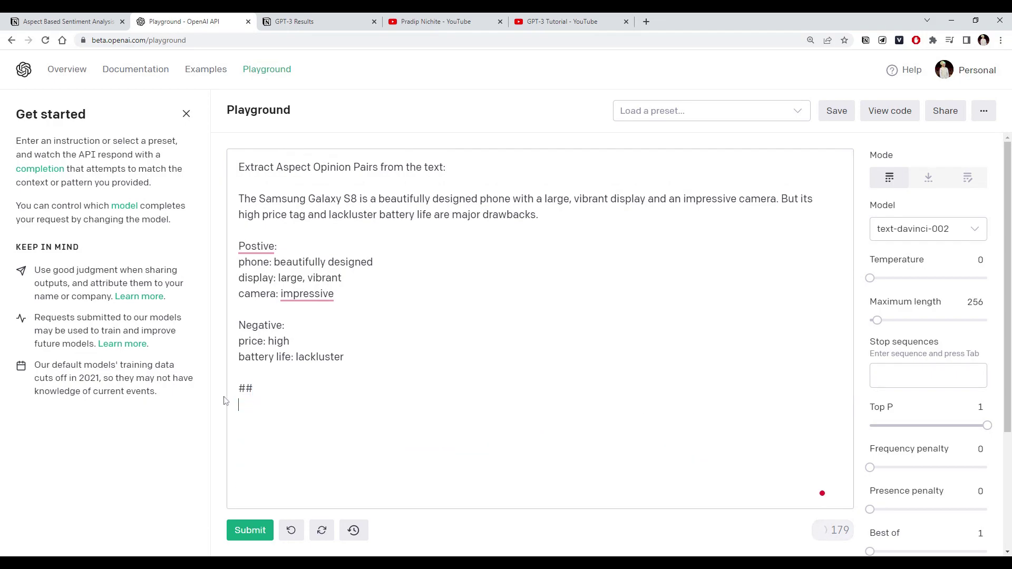
{"action": "left_click", "coordinate": [97, 16]}
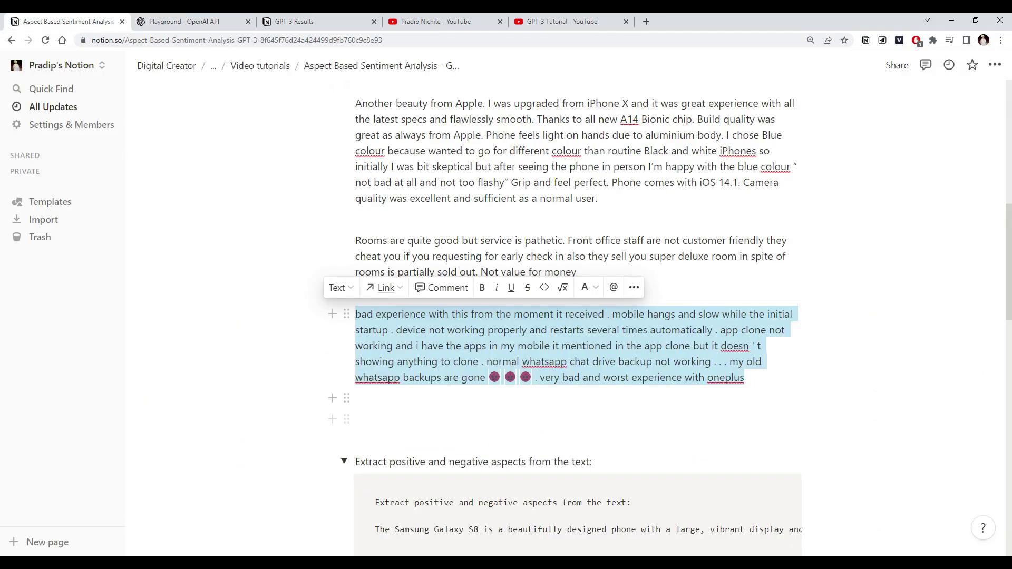
{"action": "left_click", "coordinate": [418, 377]}
{"action": "scroll", "coordinate": [411, 345], "scroll_direction": "up", "scroll_amount": 1}
{"action": "left_click_drag", "start_coordinate": [355, 293], "coordinate": [577, 325]}
{"action": "left_click", "coordinate": [167, 21]}
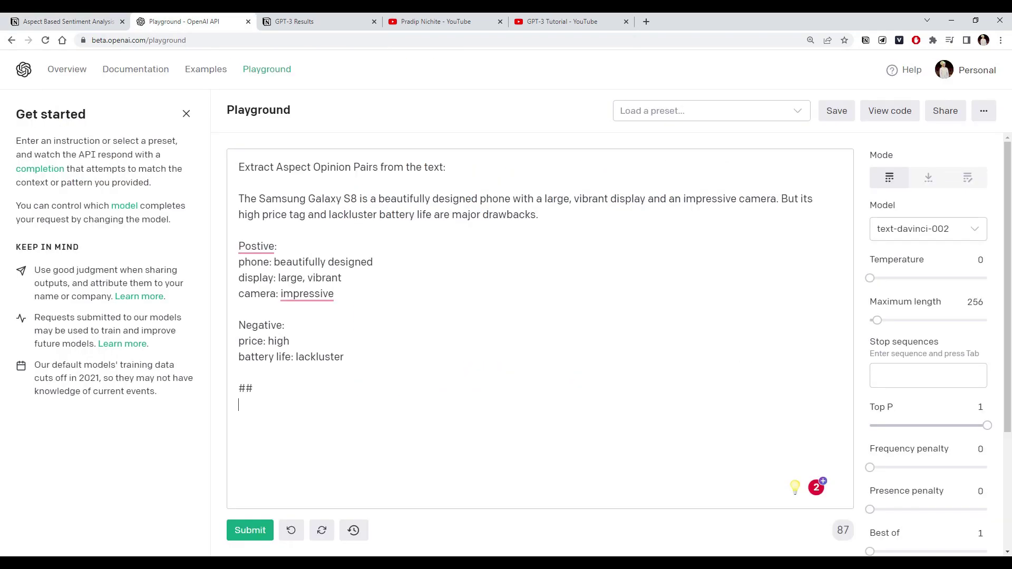
{"action": "key", "text": "Return"}
{"action": "key", "text": "ctrl+v"}
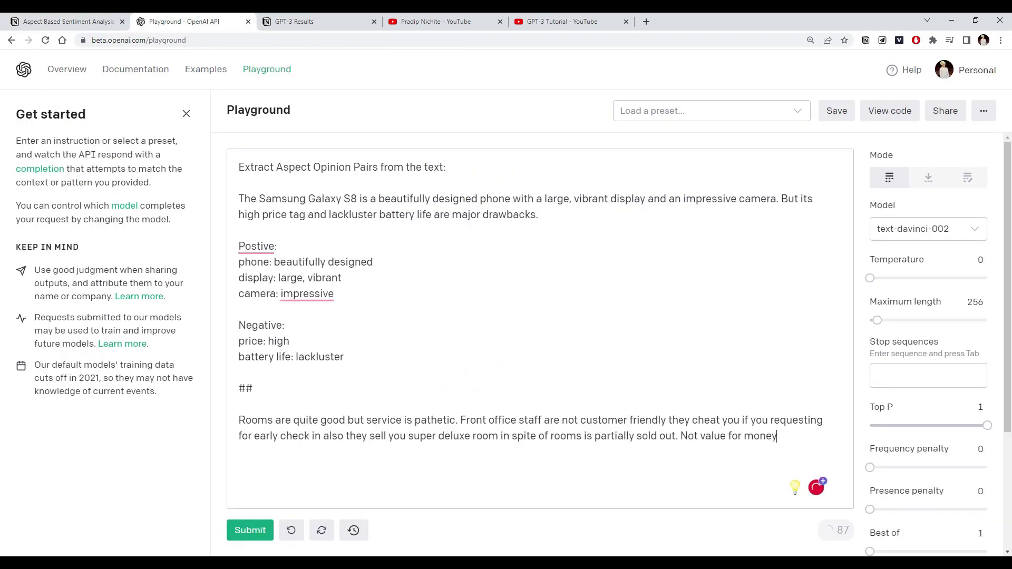
{"action": "key", "text": "ctrl+Return"}
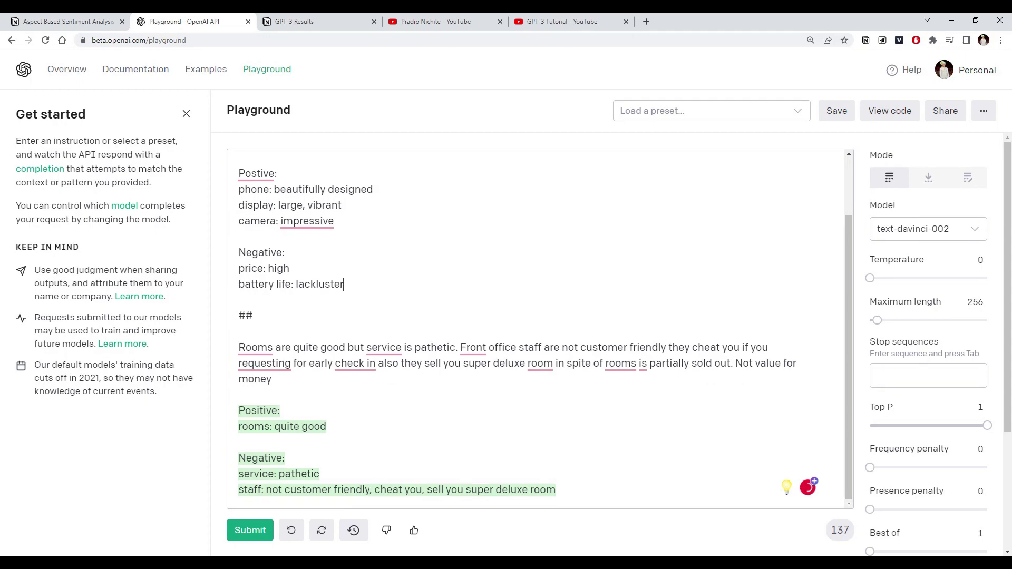
Examine the Positive and Negative groups generated for the hotel review, including the service pair
{"action": "left_click_drag", "start_coordinate": [280, 411], "coordinate": [237, 411]}
{"action": "left_click_drag", "start_coordinate": [284, 457], "coordinate": [230, 458]}
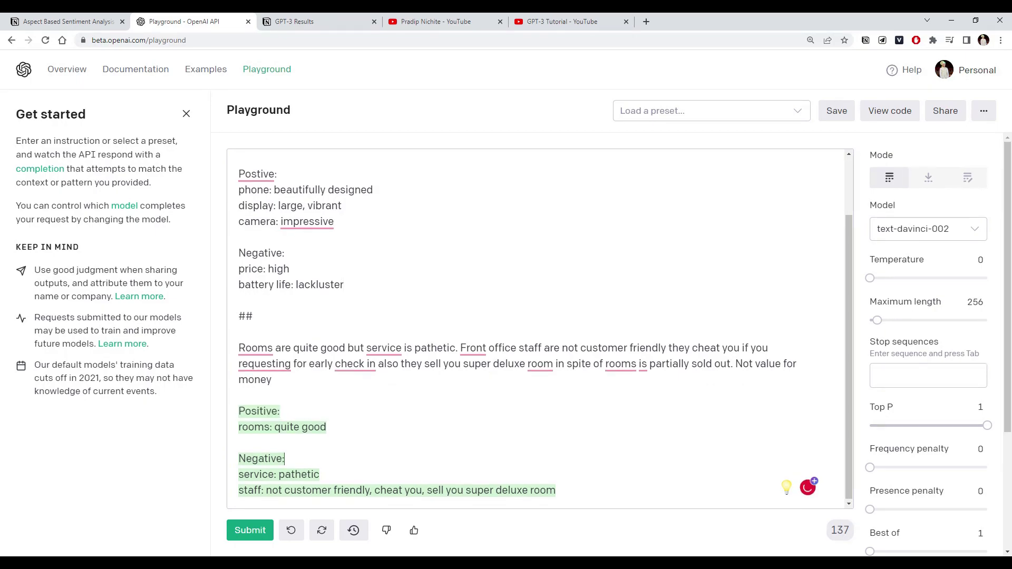
{"action": "left_click", "coordinate": [249, 474]}
{"action": "double_click", "coordinate": [299, 474]}
Look over the oneplus and other reviews in the Notion notes, and recheck the Postive and Negative example in the Playground prompt
{"action": "left_click", "coordinate": [69, 21]}
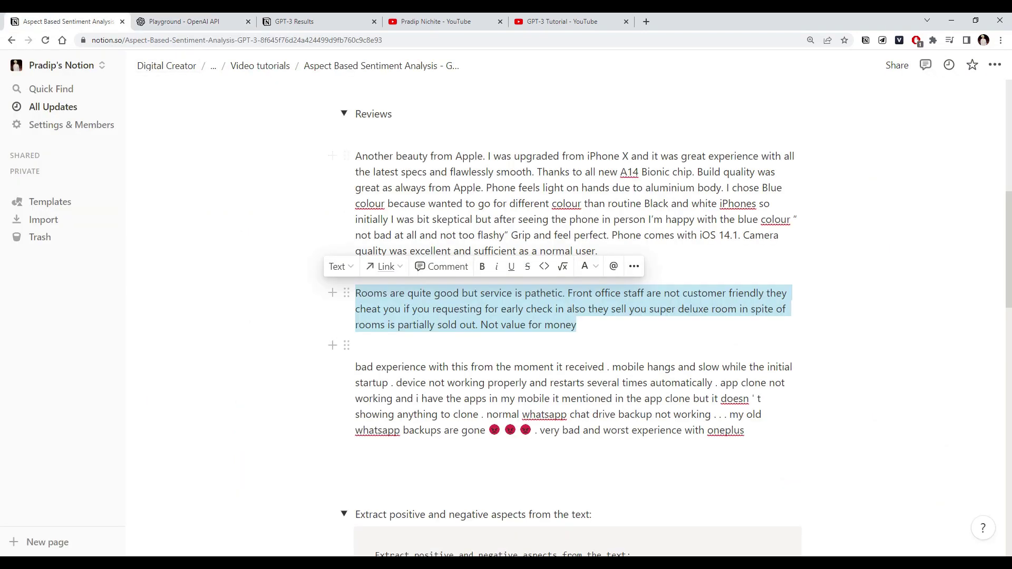
{"action": "left_click_drag", "start_coordinate": [355, 367], "coordinate": [333, 363]}
{"action": "left_click", "coordinate": [744, 430]}
{"action": "left_click", "coordinate": [396, 383]}
{"action": "scroll", "coordinate": [396, 382], "scroll_direction": "up", "scroll_amount": 3}
{"action": "scroll", "coordinate": [396, 527], "scroll_direction": "up", "scroll_amount": 2}
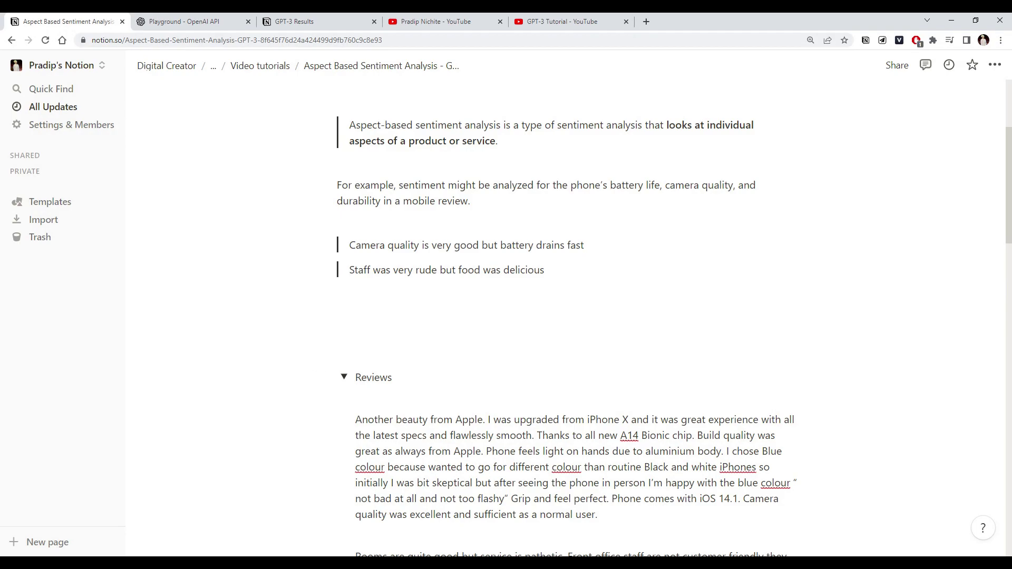
{"action": "left_click", "coordinate": [174, 21]}
{"action": "scroll", "coordinate": [535, 328], "scroll_direction": "up", "scroll_amount": 1}
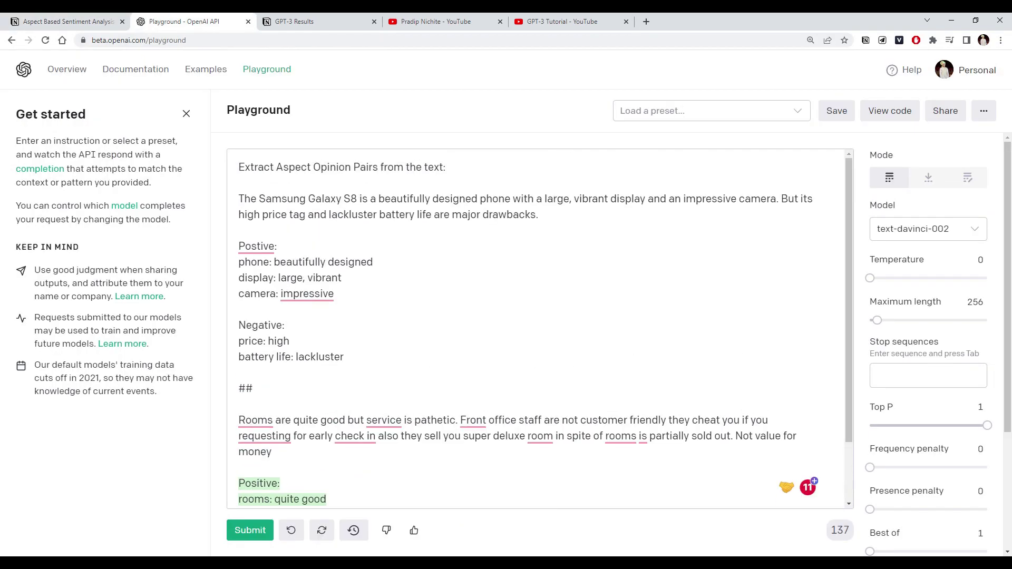
{"action": "left_click_drag", "start_coordinate": [253, 388], "coordinate": [239, 246]}
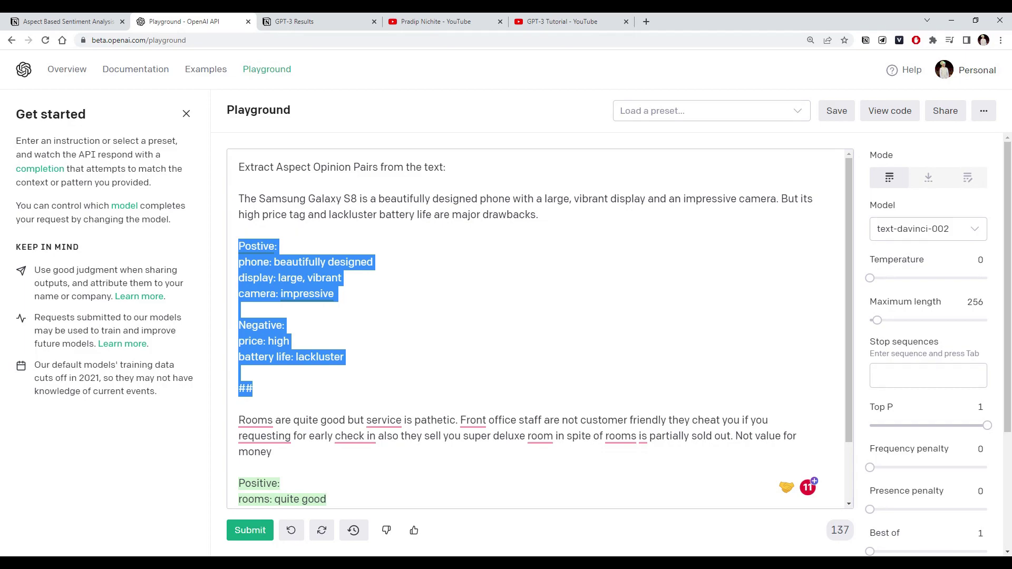
{"action": "left_click", "coordinate": [238, 404]}
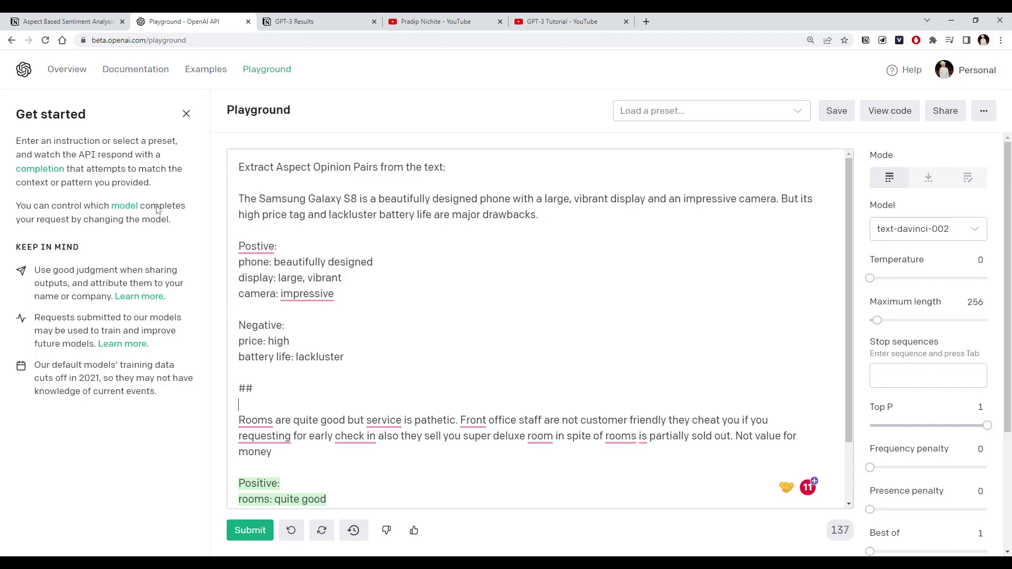
Replace the hotel review and its output with the Notion review starting "Another beauty from Apple", add a new line, and submit
{"action": "left_click", "coordinate": [69, 21]}
{"action": "scroll", "coordinate": [396, 435], "scroll_direction": "down", "scroll_amount": 5}
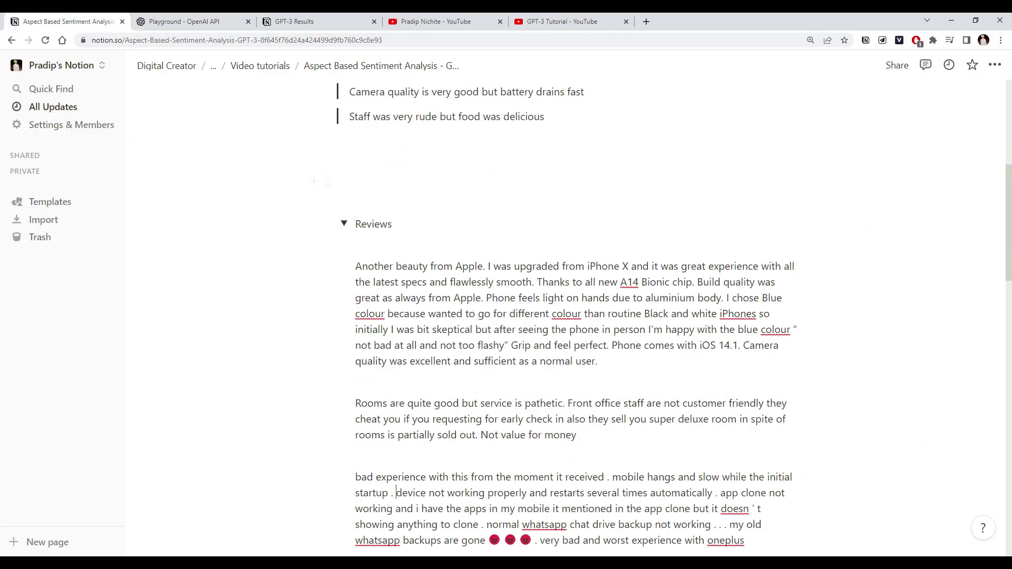
{"action": "scroll", "coordinate": [396, 436], "scroll_direction": "up", "scroll_amount": 1}
{"action": "left_click_drag", "start_coordinate": [355, 209], "coordinate": [598, 304]}
{"action": "key", "text": "ctrl+c"}
{"action": "left_click", "coordinate": [202, 16]}
{"action": "scroll", "coordinate": [264, 364], "scroll_direction": "down", "scroll_amount": 2}
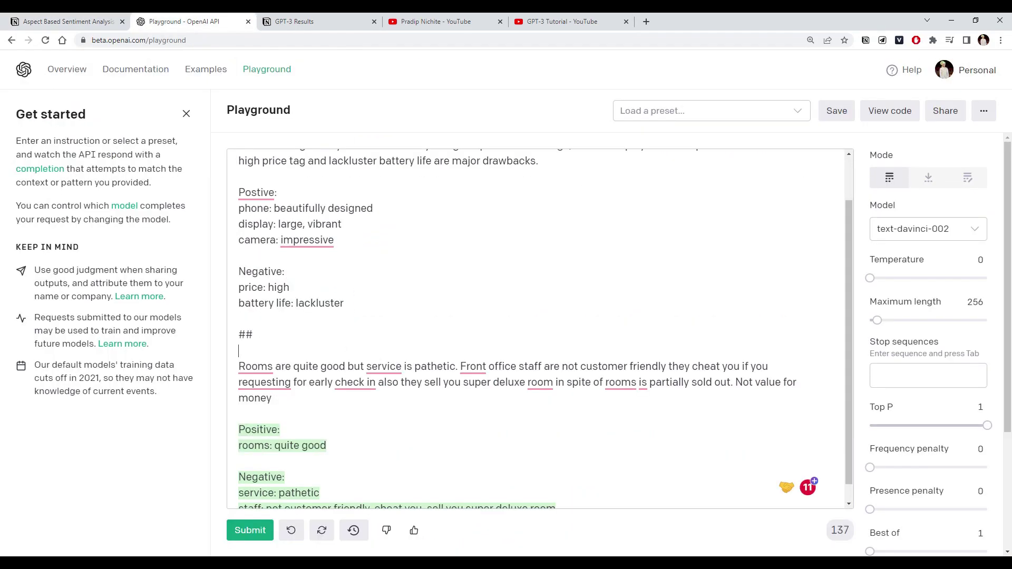
{"action": "left_click_drag", "start_coordinate": [238, 347], "coordinate": [555, 489]}
{"action": "key", "text": "BackSpace"}
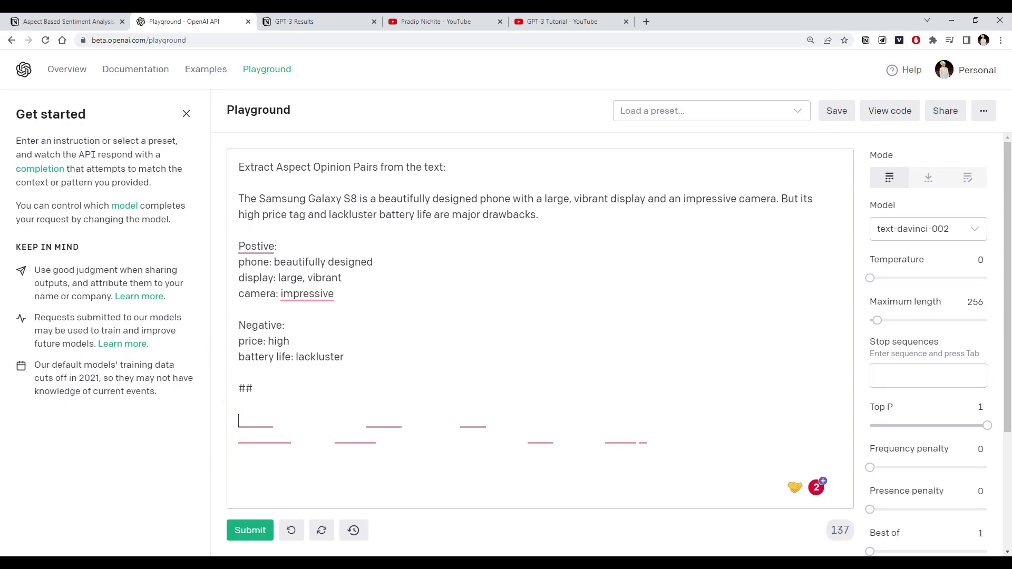
{"action": "key", "text": "ctrl+v"}
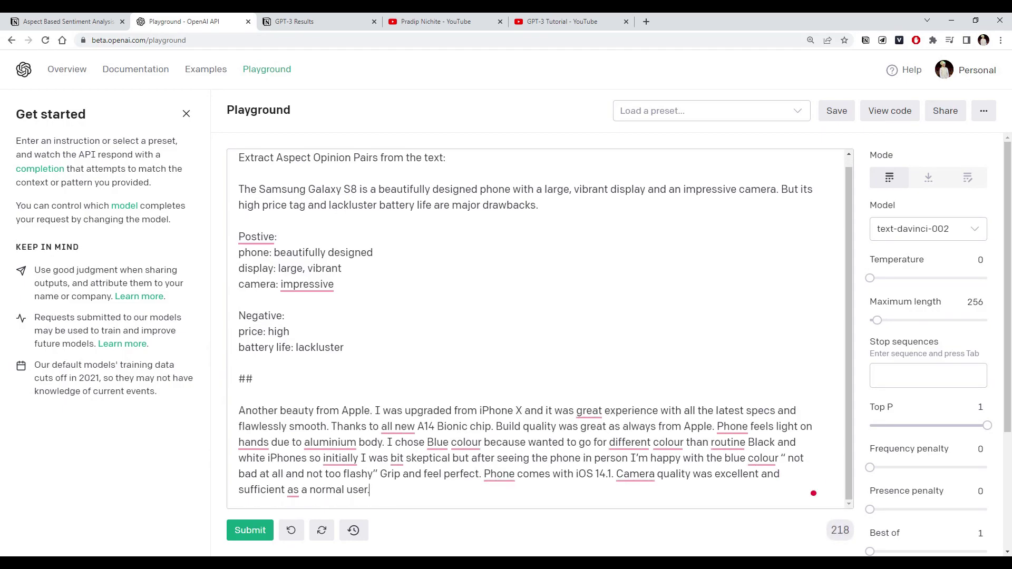
{"action": "key", "text": "Return"}
{"action": "left_click", "coordinate": [258, 534]}
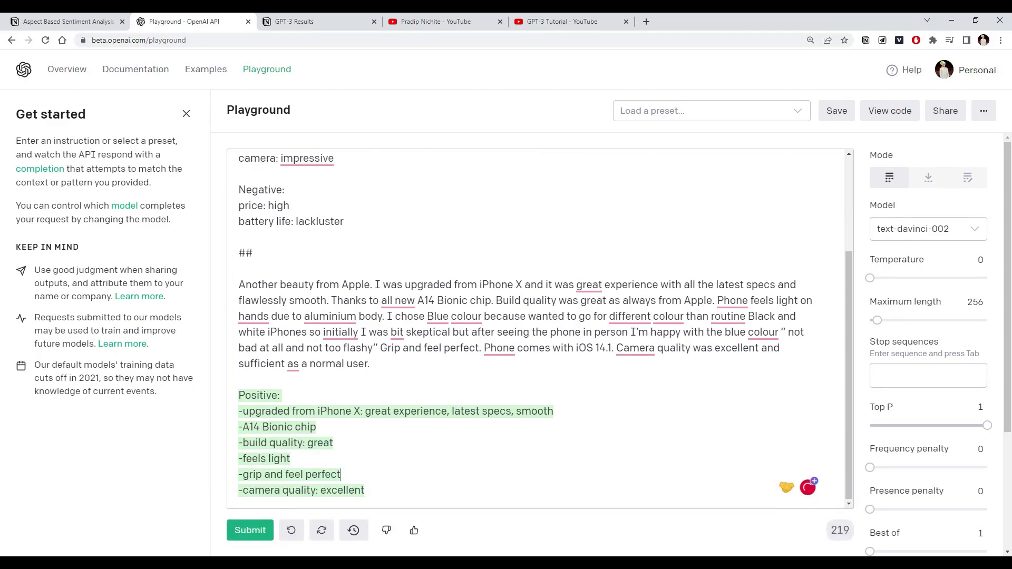
Examine the Positive heading and the aspects generated under it for the Apple review
{"action": "left_click_drag", "start_coordinate": [238, 395], "coordinate": [282, 396]}
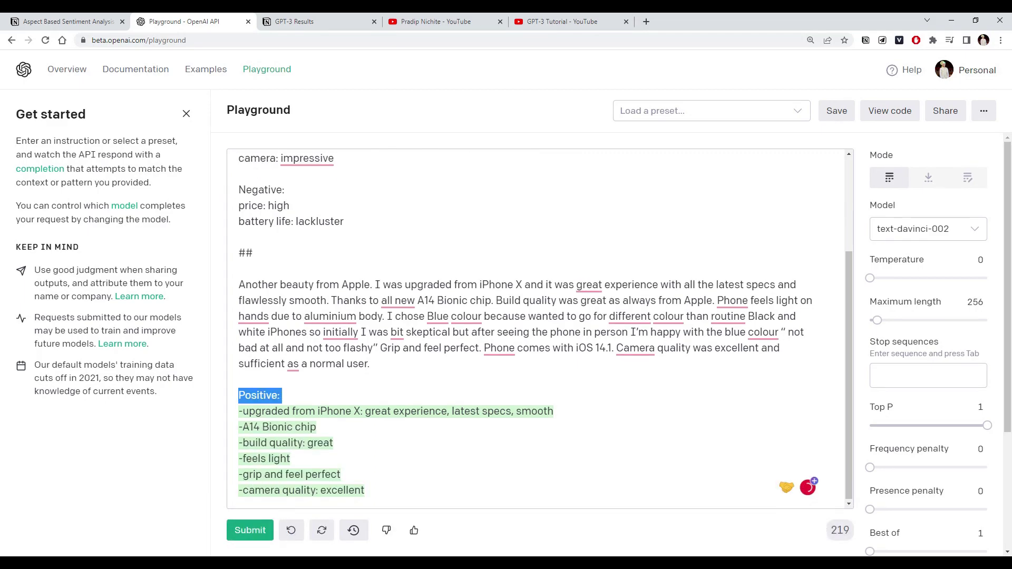
{"action": "left_click_drag", "start_coordinate": [364, 491], "coordinate": [238, 395]}
{"action": "left_click", "coordinate": [239, 396]}
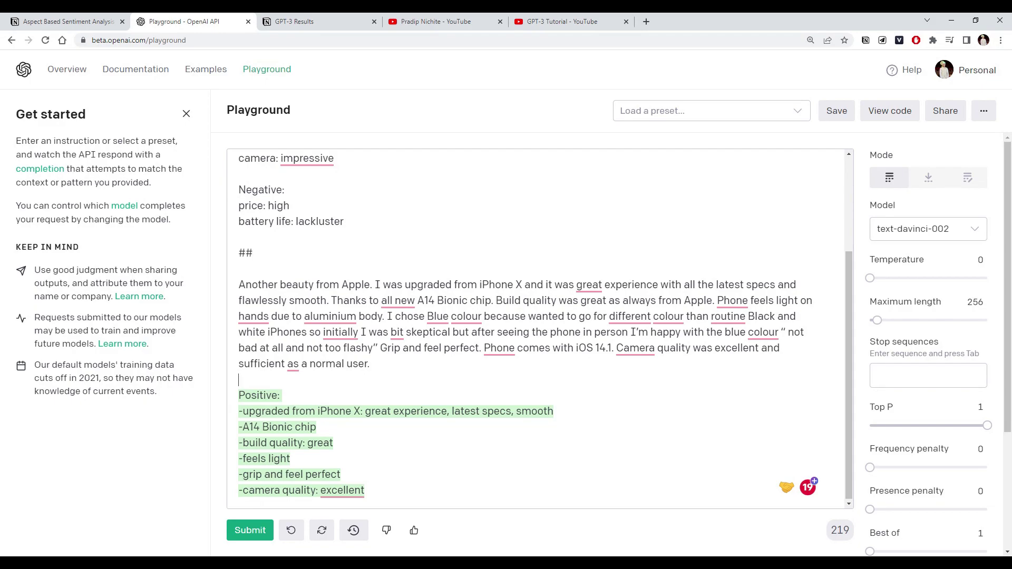
Review the whole Playground prompt, from the extraction instruction and Samsung Galaxy S8 example through the ## separator to the Apple review's output
{"action": "key", "text": "ctrl+z"}
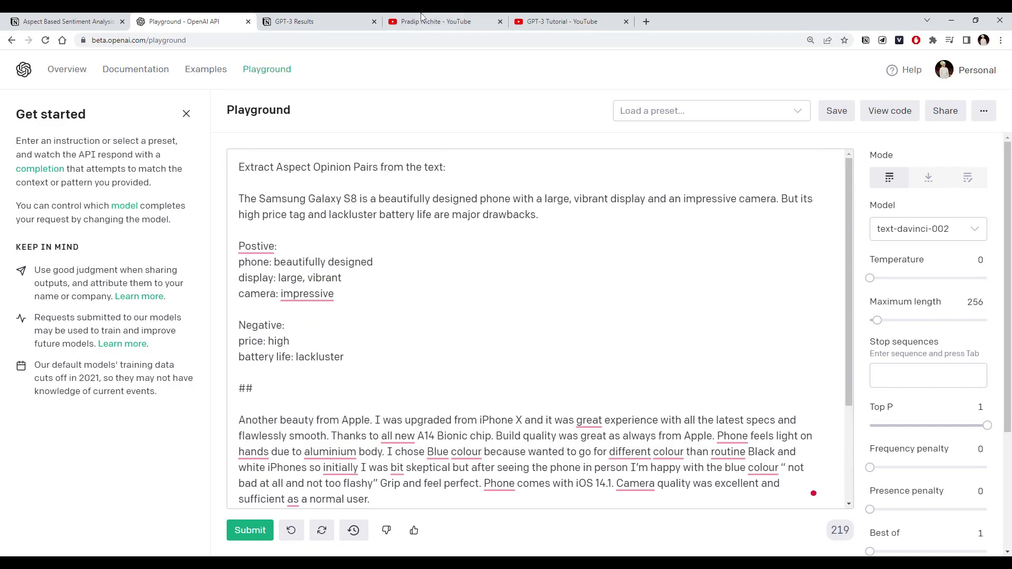
{"action": "key", "text": "ctrl+y"}
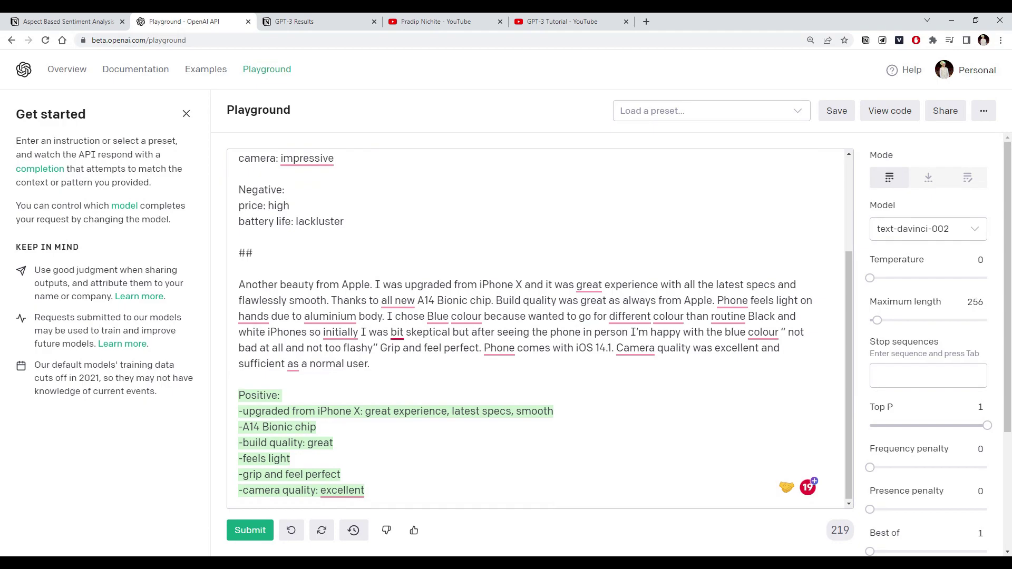
{"action": "key", "text": "ctrl+z"}
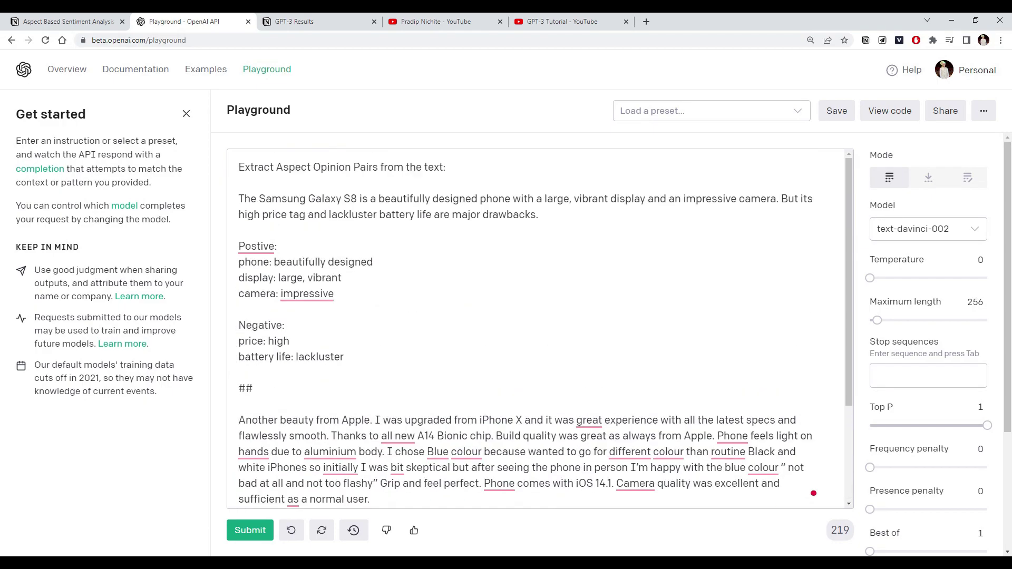
{"action": "scroll", "coordinate": [535, 329], "scroll_direction": "down", "scroll_amount": 3}
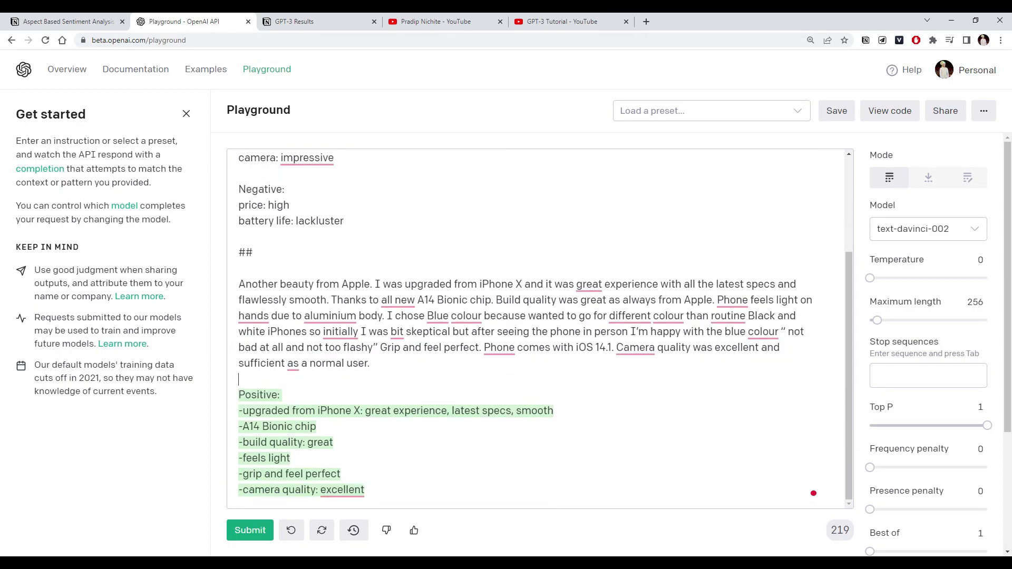
{"action": "key", "text": "ctrl+z"}
{"action": "left_click_drag", "start_coordinate": [238, 167], "coordinate": [239, 284]}
{"action": "left_click", "coordinate": [253, 388]}
{"action": "scroll", "coordinate": [535, 328], "scroll_direction": "down", "scroll_amount": 3}
{"action": "left_click", "coordinate": [239, 379]}
{"action": "left_click", "coordinate": [253, 253]}
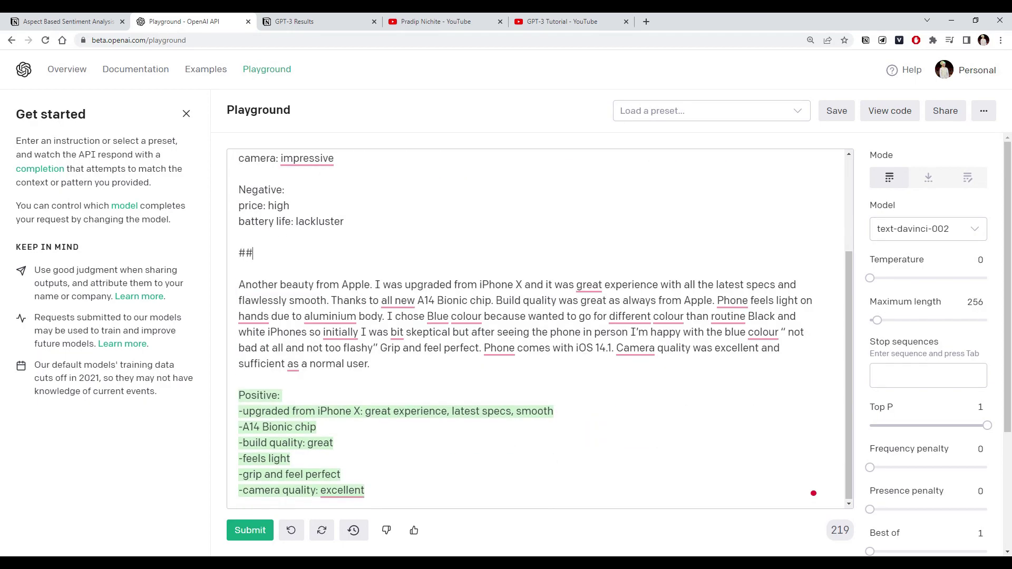
View the Python code for the current prompt and settings, examine the completion request, and close the code window
{"action": "left_click", "coordinate": [888, 116]}
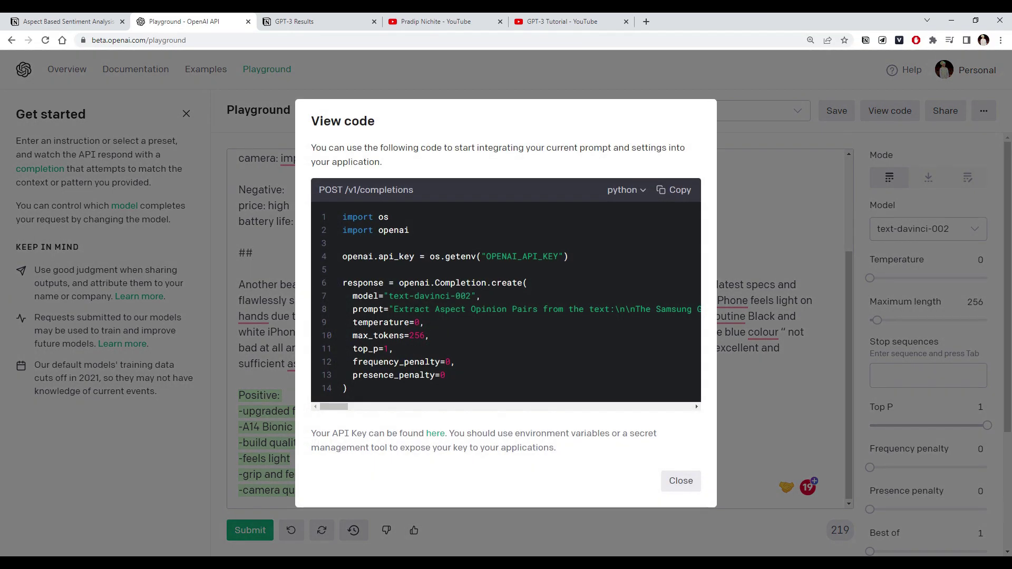
{"action": "left_click_drag", "start_coordinate": [342, 216], "coordinate": [366, 376]}
{"action": "left_click", "coordinate": [371, 386]}
{"action": "left_click_drag", "start_coordinate": [335, 406], "coordinate": [304, 393]}
{"action": "left_click", "coordinate": [248, 348]}
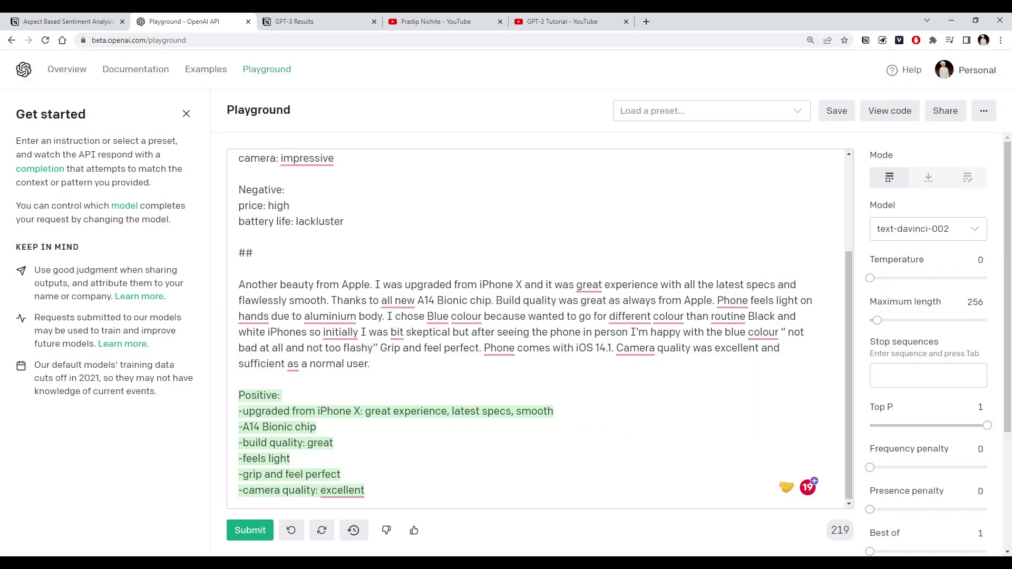
Highlight the reusable instruction and example ending at ##, and the Apple review as the separate input text
{"action": "scroll", "coordinate": [540, 331], "scroll_direction": "up", "scroll_amount": 2}
{"action": "left_click_drag", "start_coordinate": [253, 359], "coordinate": [239, 185]}
{"action": "scroll", "coordinate": [540, 331], "scroll_direction": "down", "scroll_amount": 2}
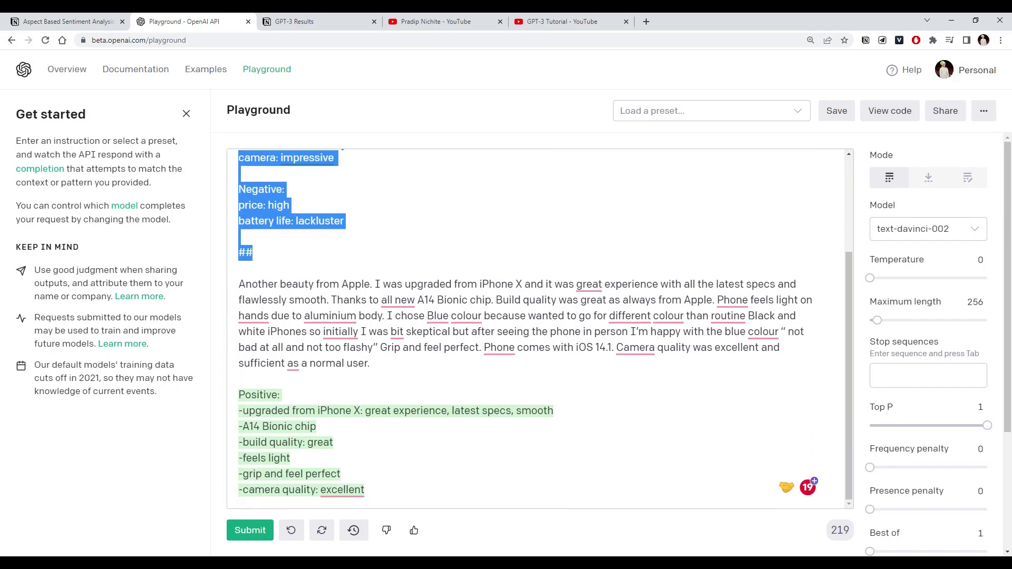
{"action": "left_click_drag", "start_coordinate": [238, 284], "coordinate": [370, 364]}
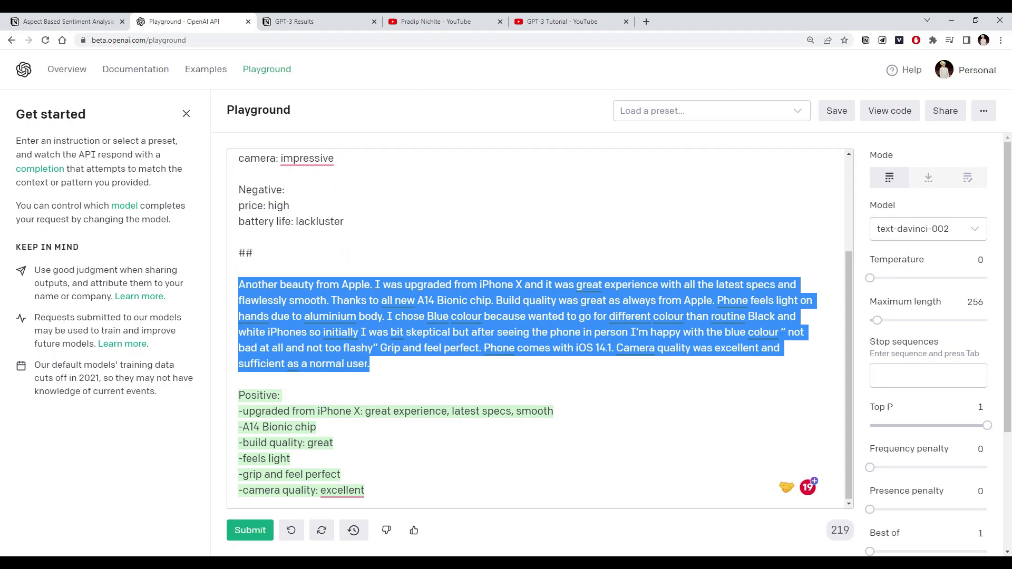
Check the GPT-3 Tutorial playlist on YouTube and return to the Playground to look over the prompt and output
{"action": "left_click", "coordinate": [554, 22]}
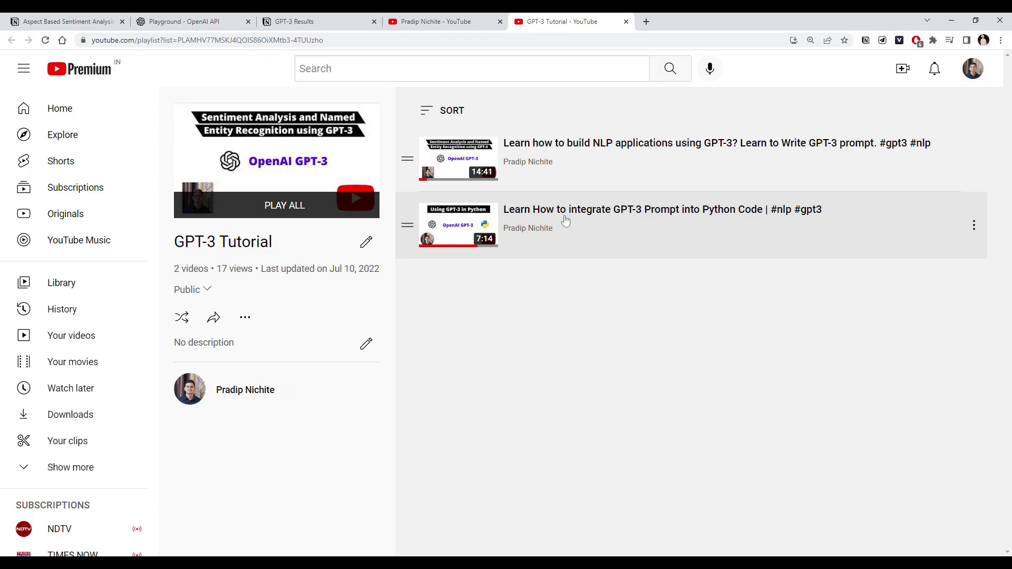
{"action": "left_click", "coordinate": [185, 20]}
{"action": "left_click", "coordinate": [240, 241]}
{"action": "scroll", "coordinate": [540, 328], "scroll_direction": "up", "scroll_amount": 3}
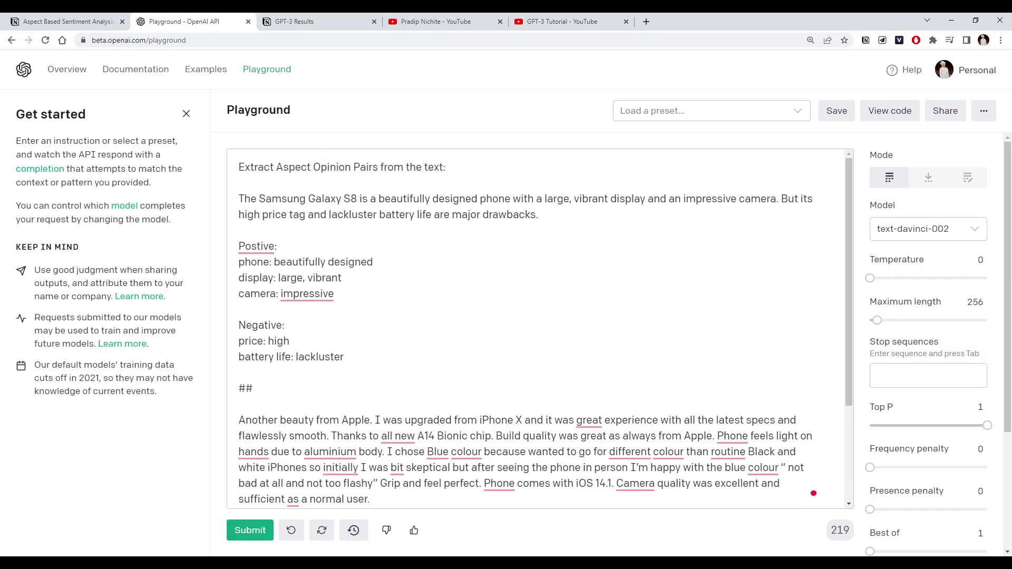
{"action": "scroll", "coordinate": [537, 327], "scroll_direction": "down", "scroll_amount": 3}
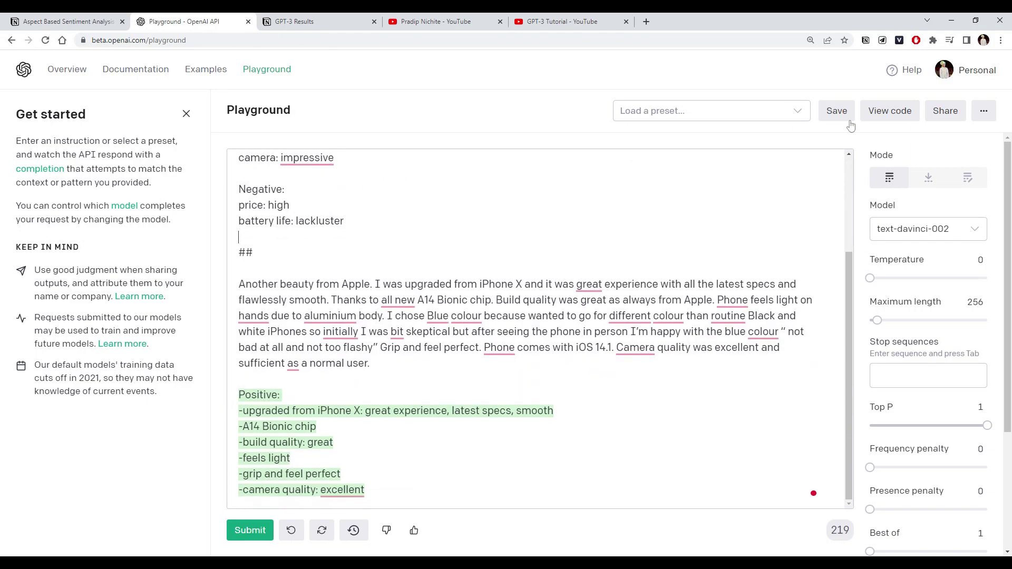
Reopen the prompt's Python code, consult the GPT-3 Tutorial playlist on YouTube, and return to the Playground to close the code window
{"action": "left_click", "coordinate": [889, 111]}
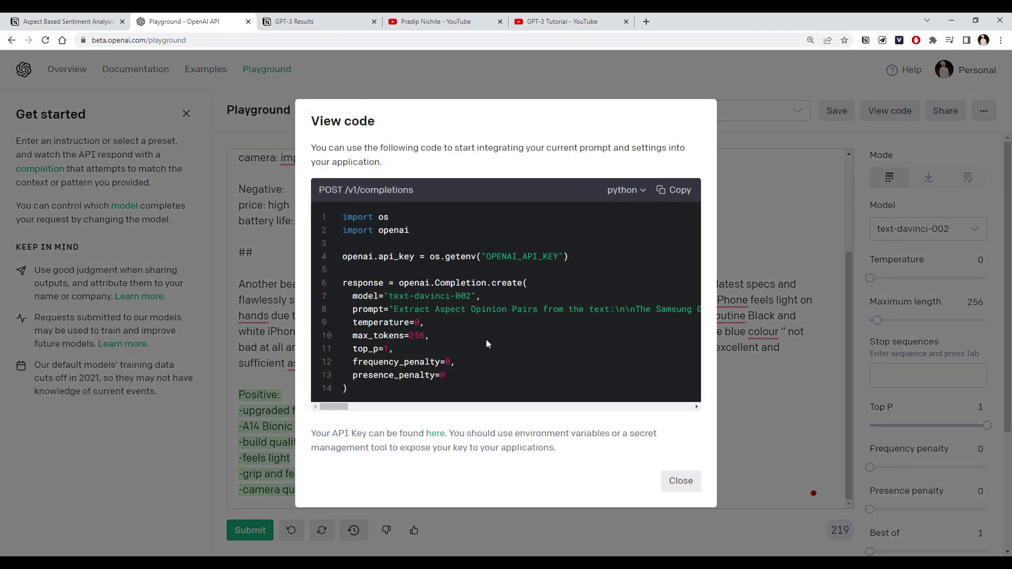
{"action": "left_click", "coordinate": [562, 21]}
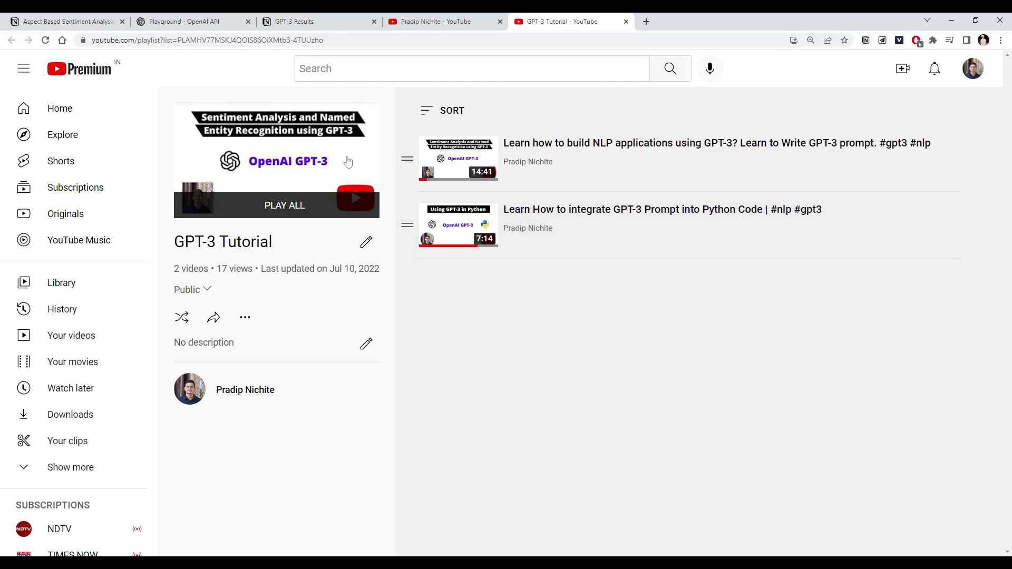
{"action": "left_click", "coordinate": [179, 19]}
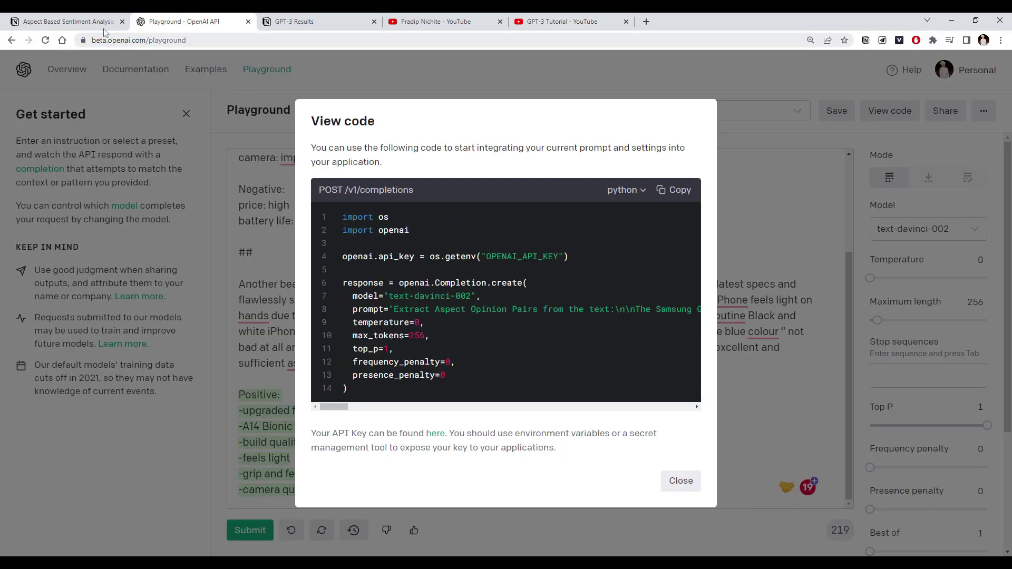
{"action": "left_click", "coordinate": [242, 187]}
Switch to the Notion notes and look over the aspect-based sentiment analysis definition, its example sentences, and the Reviews section
{"action": "left_click", "coordinate": [64, 21]}
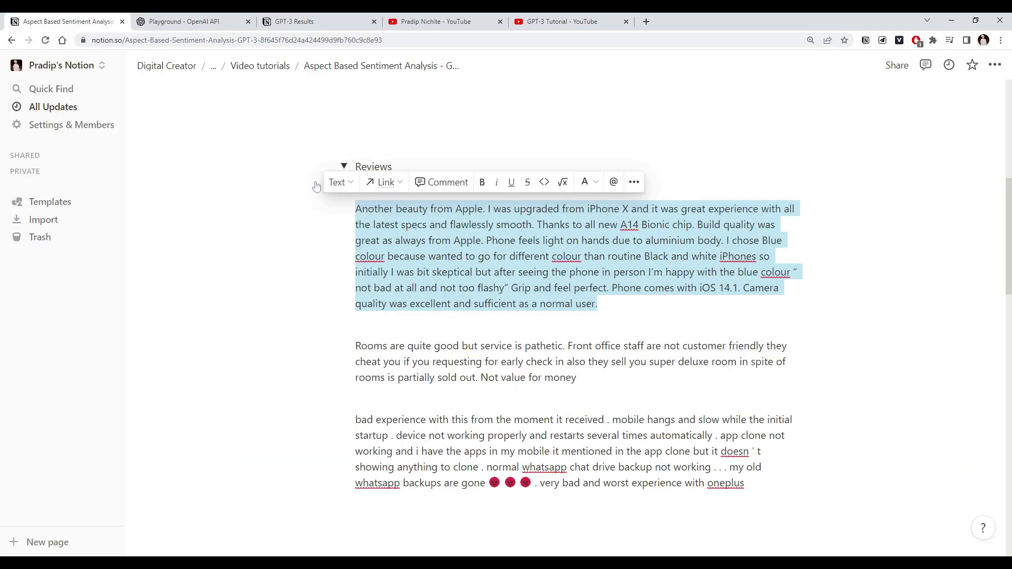
{"action": "left_click", "coordinate": [363, 325]}
{"action": "scroll", "coordinate": [567, 316], "scroll_direction": "up", "scroll_amount": 10}
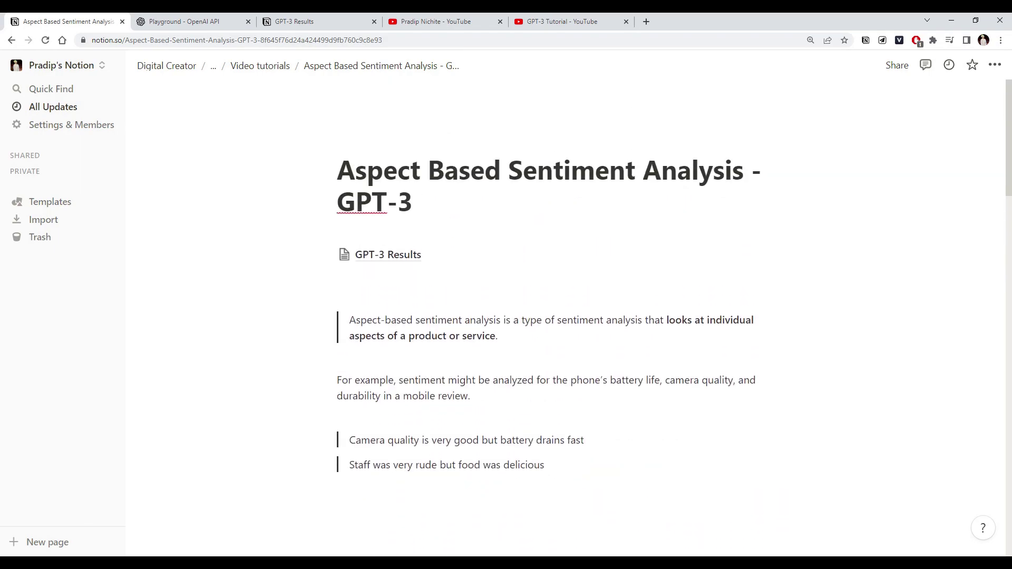
{"action": "scroll", "coordinate": [566, 316], "scroll_direction": "down", "scroll_amount": 3}
{"action": "scroll", "coordinate": [567, 316], "scroll_direction": "down", "scroll_amount": 5}
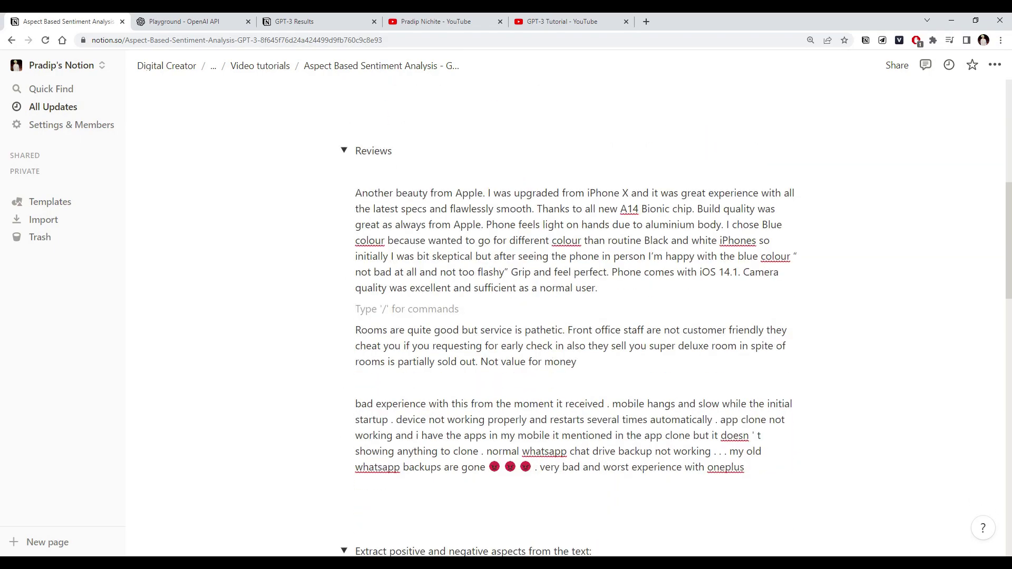
{"action": "scroll", "coordinate": [566, 316], "scroll_direction": "up", "scroll_amount": 7}
{"action": "scroll", "coordinate": [567, 317], "scroll_direction": "down", "scroll_amount": 4}
Examine the Notion prompt variants, from separating positive and negative aspects to extracting aspect and opinion pairs
{"action": "scroll", "coordinate": [567, 316], "scroll_direction": "down", "scroll_amount": 10}
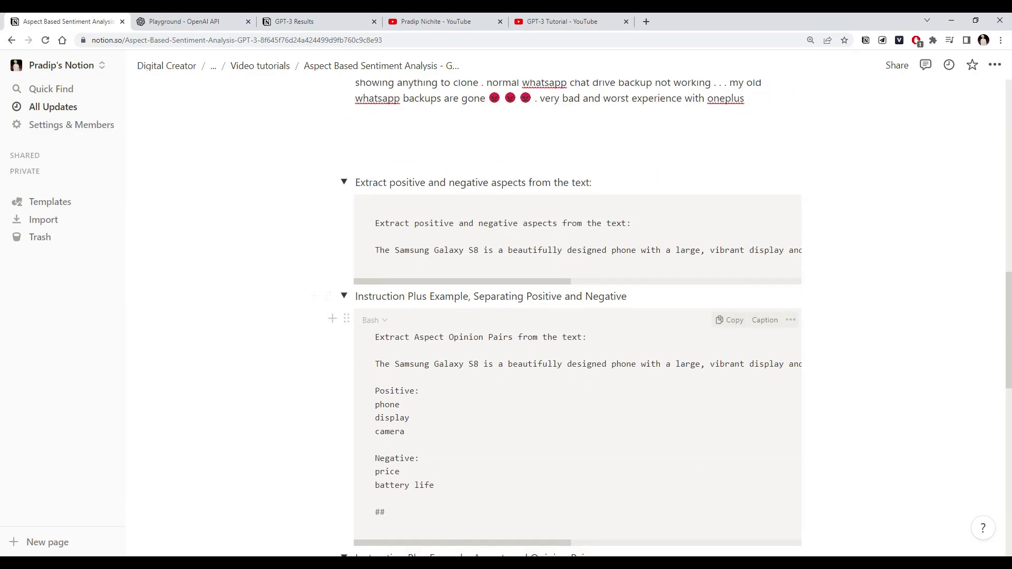
{"action": "left_click_drag", "start_coordinate": [375, 390], "coordinate": [434, 484]}
{"action": "left_click_drag", "start_coordinate": [587, 337], "coordinate": [375, 337]}
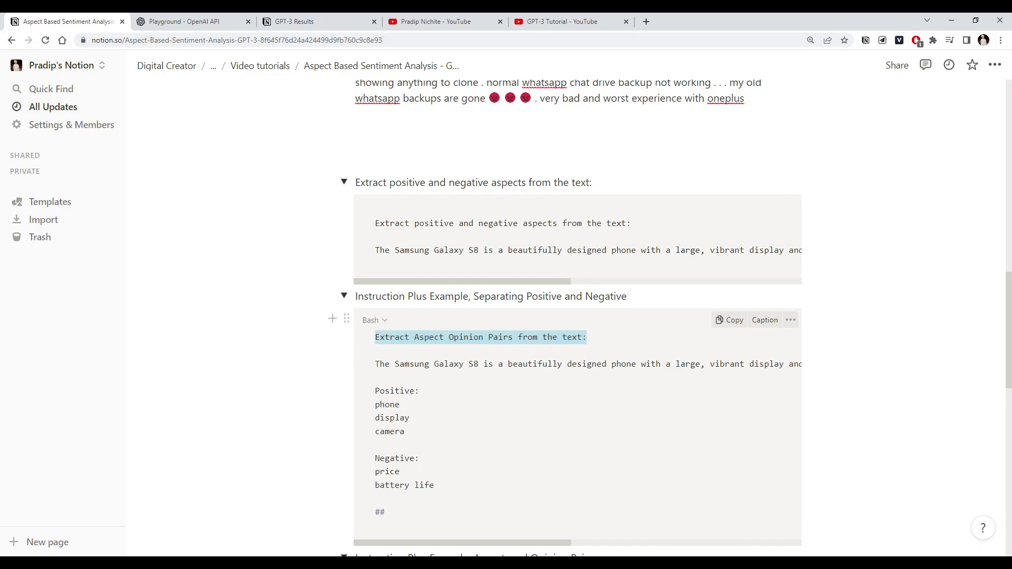
{"action": "scroll", "coordinate": [577, 317], "scroll_direction": "down", "scroll_amount": 2}
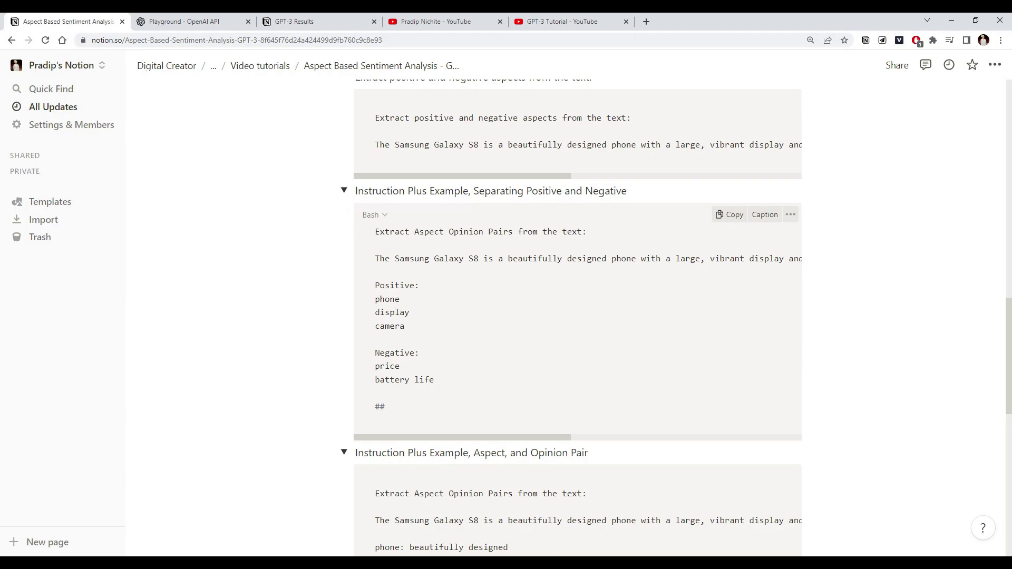
{"action": "scroll", "coordinate": [414, 258], "scroll_direction": "down", "scroll_amount": 3}
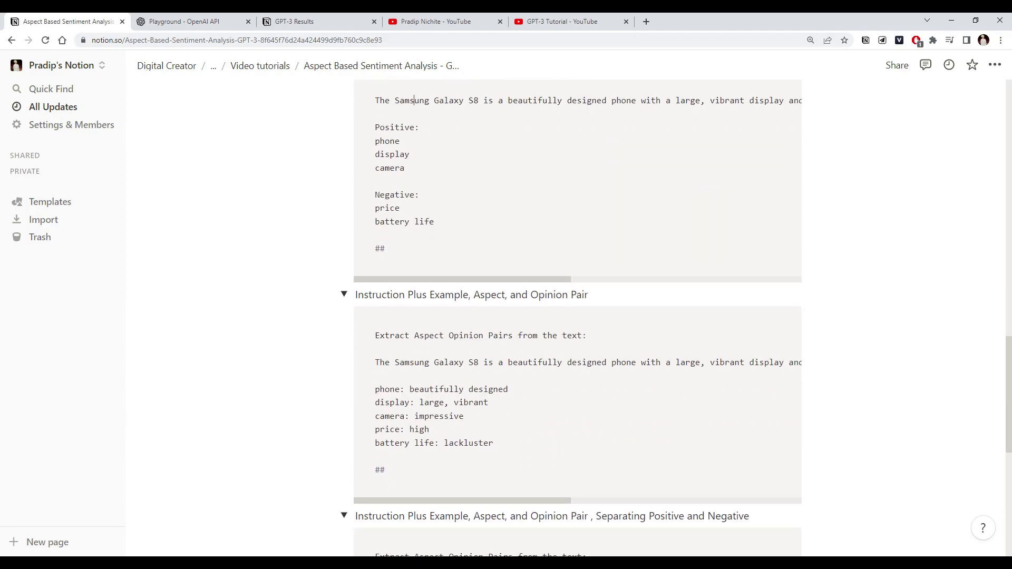
{"action": "scroll", "coordinate": [414, 258], "scroll_direction": "down", "scroll_amount": 3}
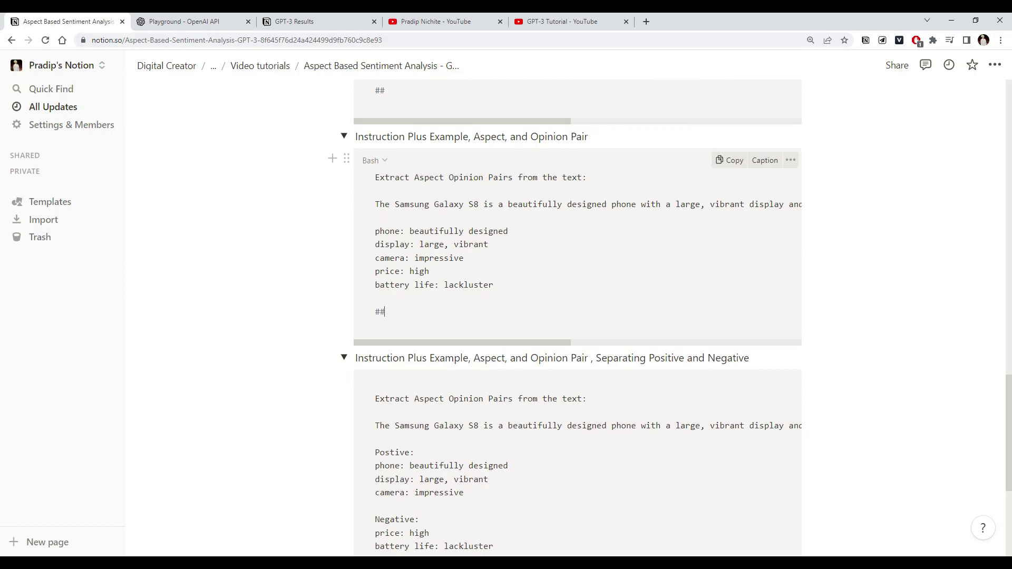
{"action": "scroll", "coordinate": [384, 312], "scroll_direction": "up", "scroll_amount": 5}
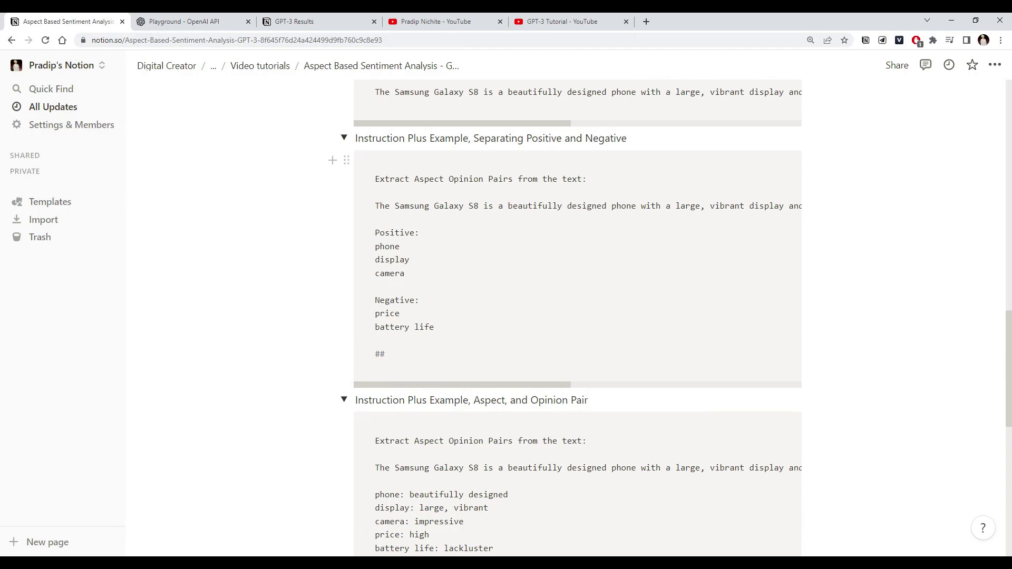
{"action": "scroll", "coordinate": [577, 316], "scroll_direction": "up", "scroll_amount": 20}
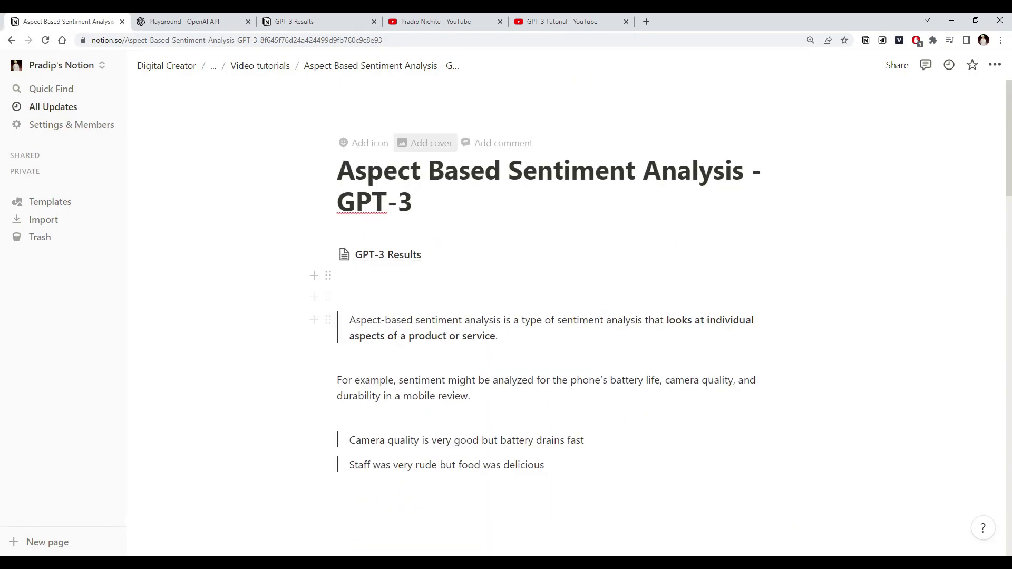
Return to the Playground and recheck the aspect opinion prompt together with the Apple review and its generated pairs
{"action": "left_click", "coordinate": [200, 21]}
{"action": "key", "text": "ctrl+z"}
{"action": "key", "text": "ctrl+shift+z"}
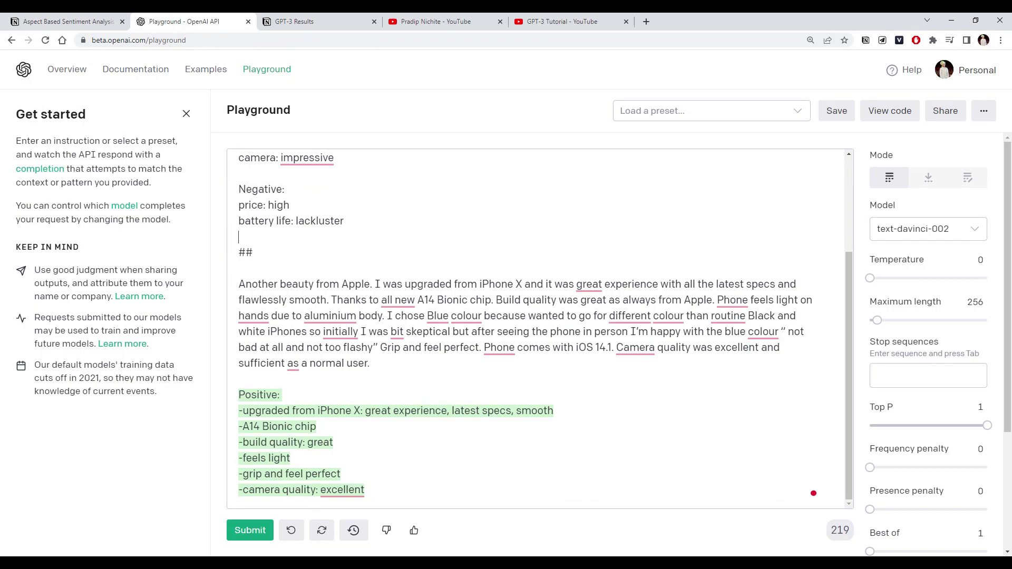
{"action": "key", "text": "ctrl+z"}
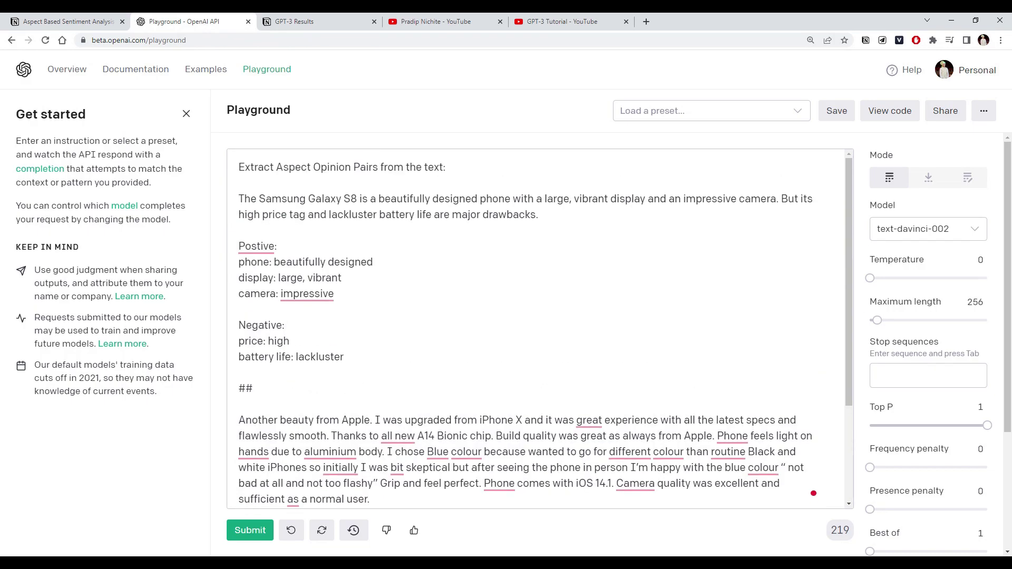